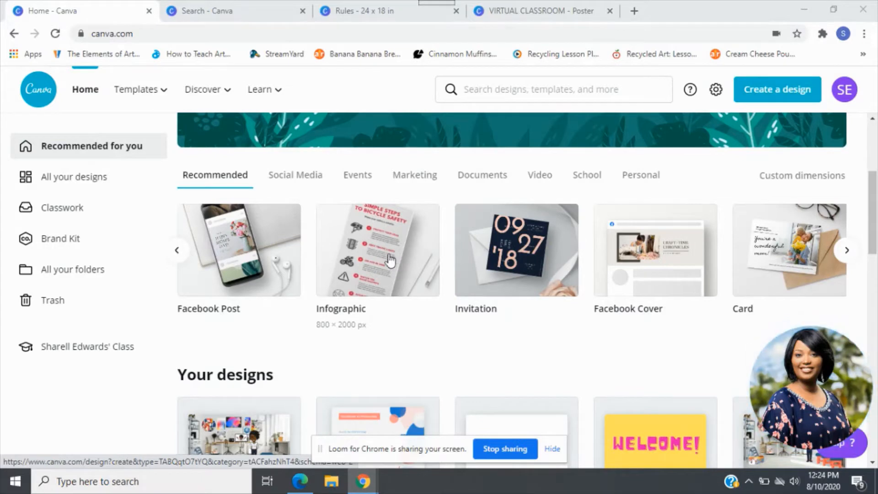
# Look over the Poster (Landscape) templates, ending on the existing Rules poster design.
pyautogui.click(188, 8)
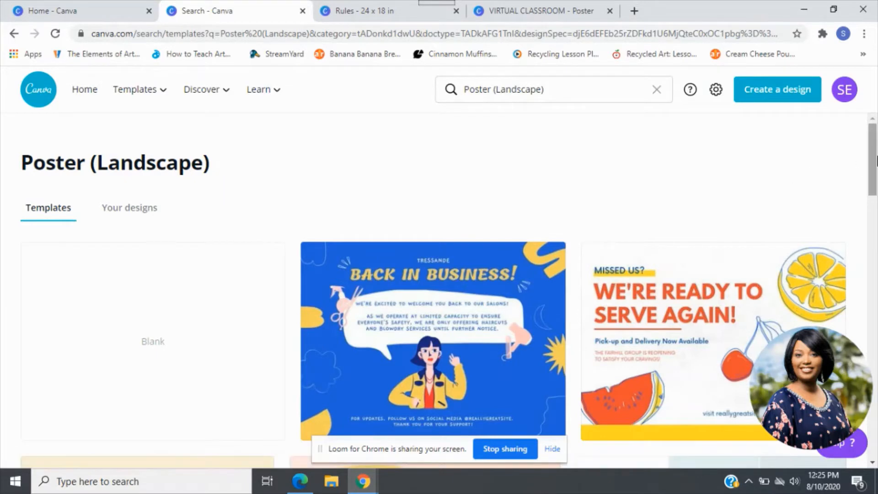
pyautogui.moveTo(877, 160); pyautogui.dragTo(877, 114)
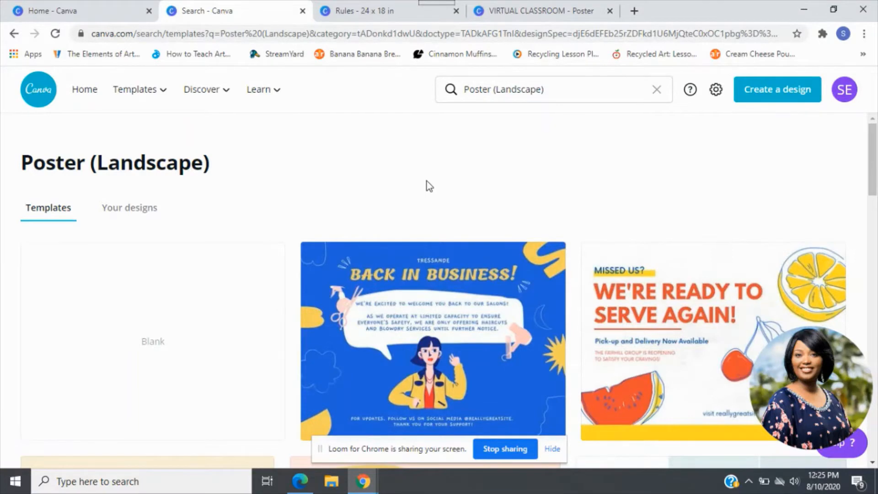
pyautogui.click(333, 4)
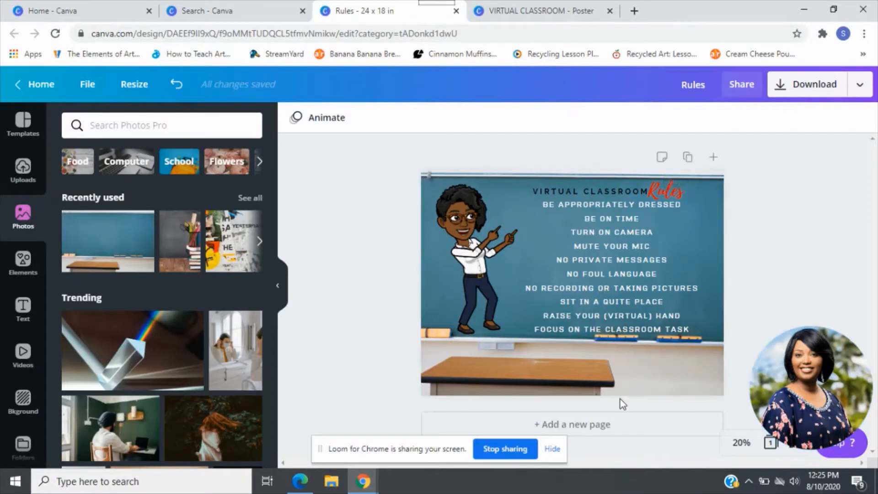
# Add a second page to the Rules poster and fill it with a single-image grid.
pyautogui.click(594, 424)
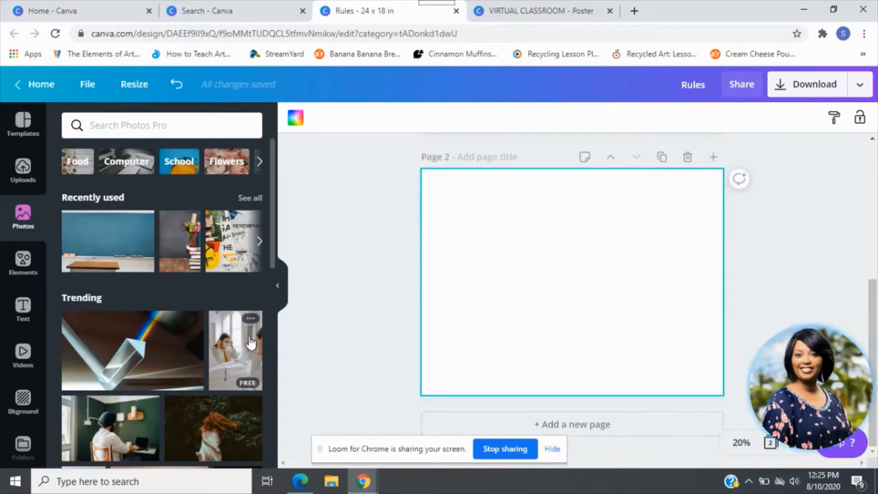
pyautogui.click(23, 265)
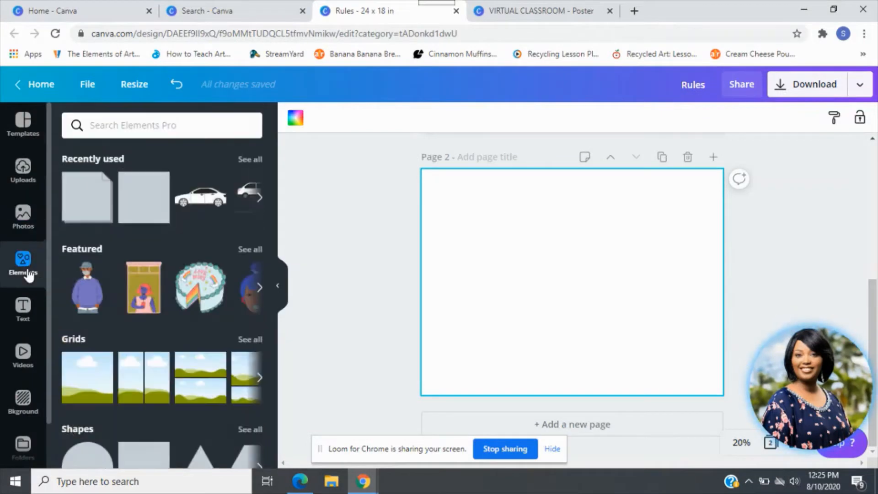
pyautogui.click(88, 372)
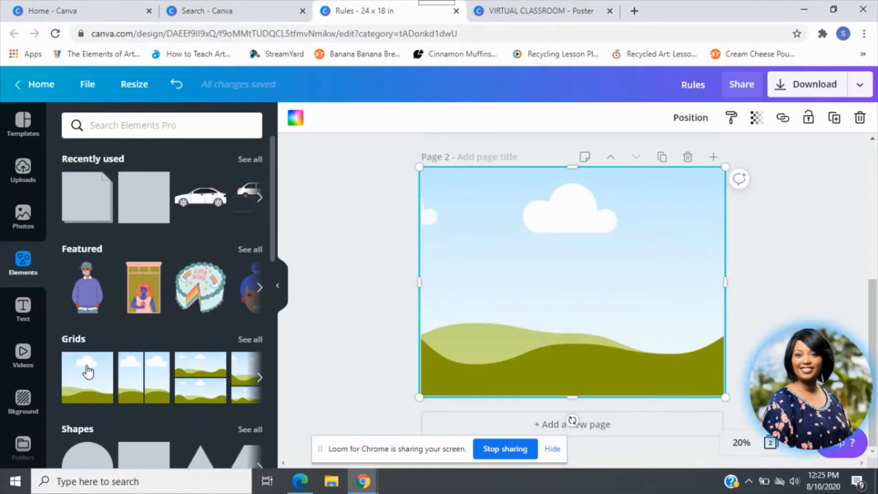
# Fill the page 2 grid with the recently used chalkboard classroom photo and lock it in place.
pyautogui.click(23, 215)
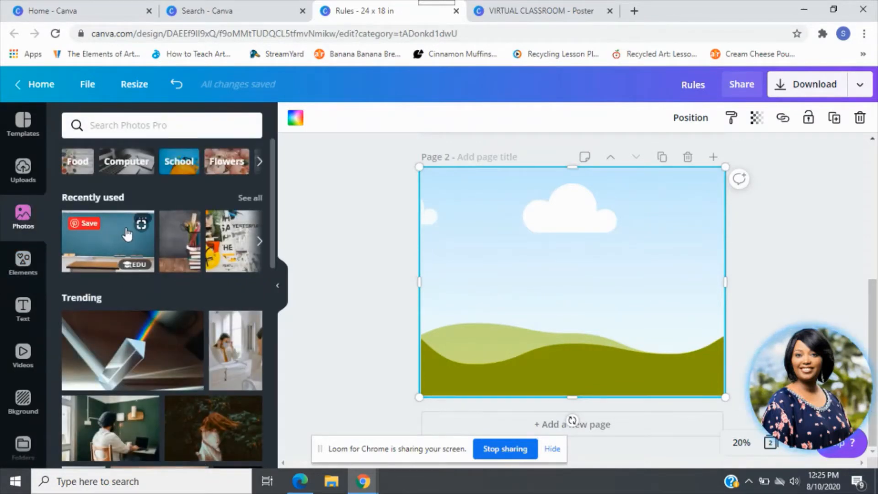
pyautogui.moveTo(128, 234); pyautogui.dragTo(446, 284)
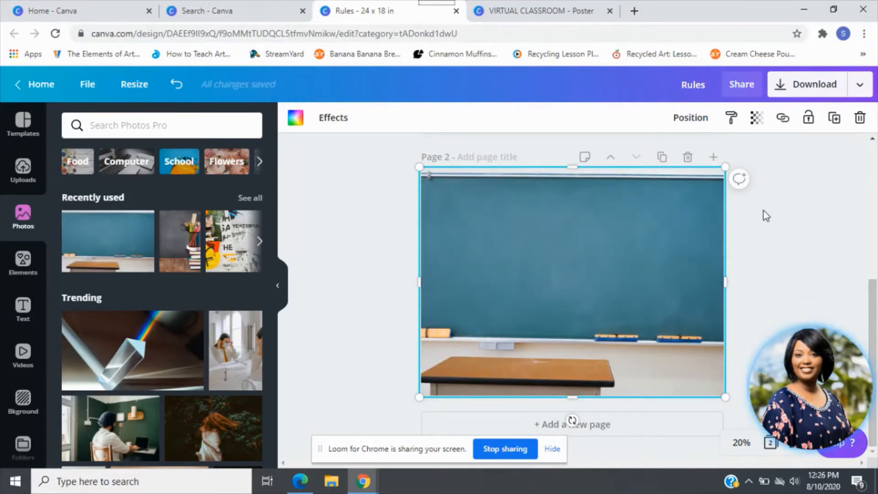
pyautogui.click(808, 117)
pyautogui.click(794, 221)
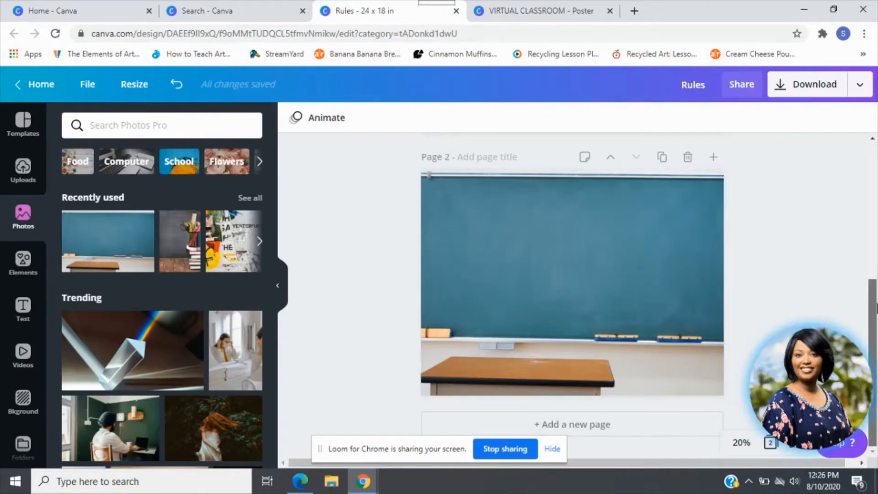
# Search Bitmoji for "pose" and copy the image of the standing figure pointing up to one side with both hands.
pyautogui.moveTo(873, 303); pyautogui.dragTo(876, 155)
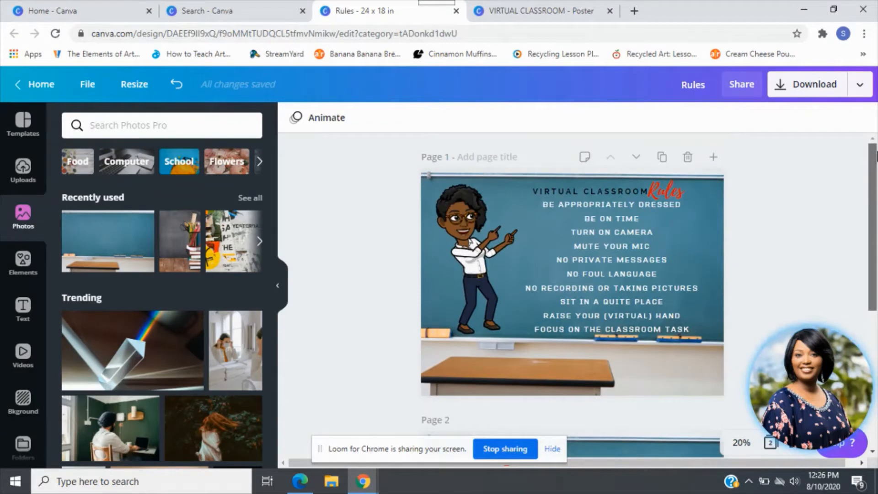
pyautogui.moveTo(877, 156); pyautogui.dragTo(877, 304)
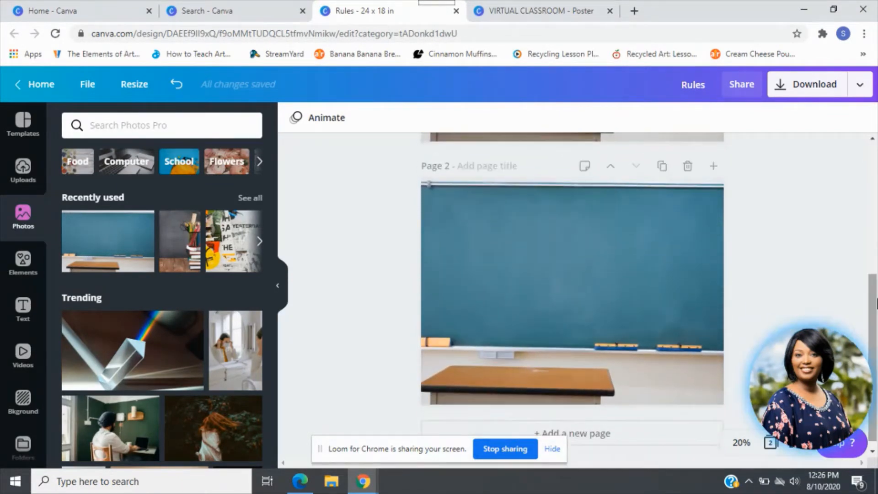
pyautogui.click(823, 34)
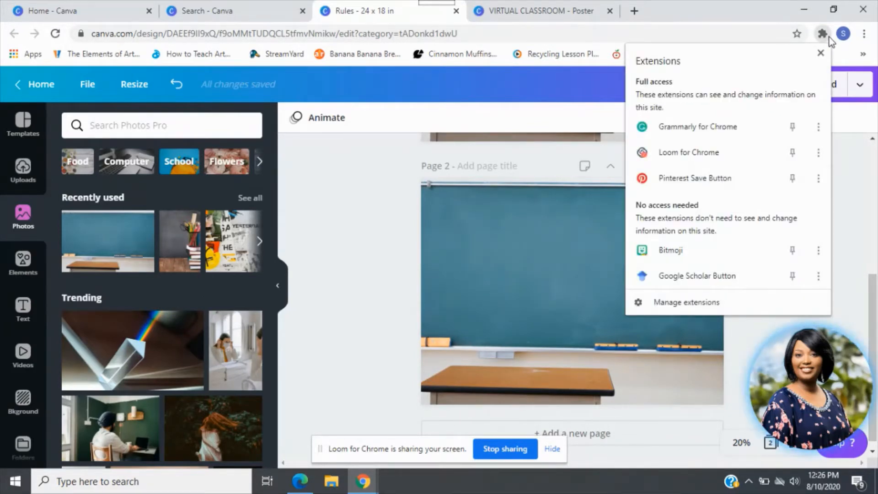
pyautogui.click(696, 249)
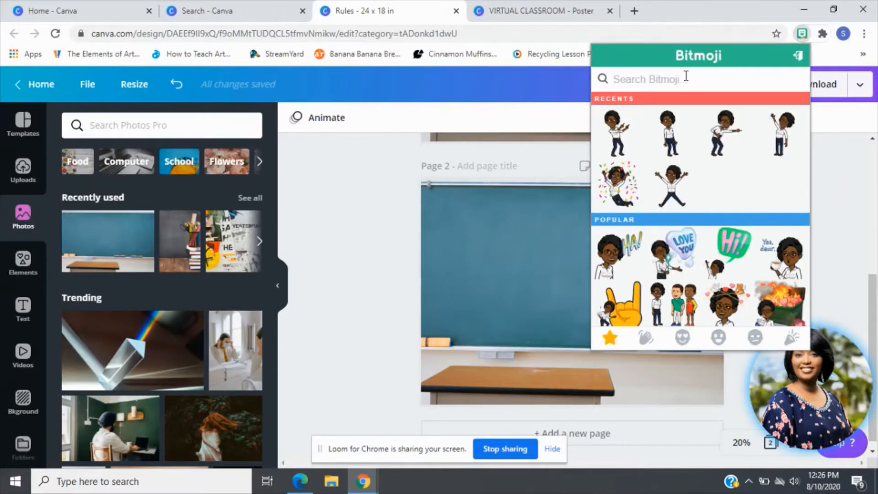
pyautogui.write('pose')
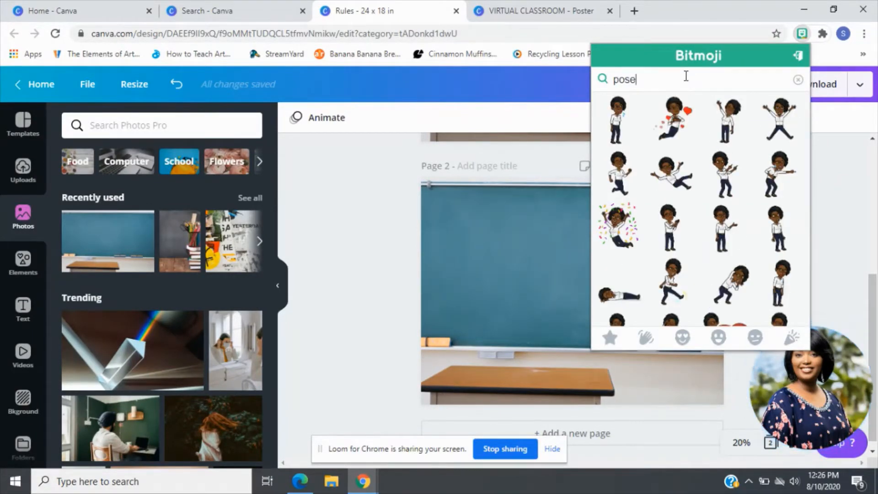
pyautogui.click(724, 176)
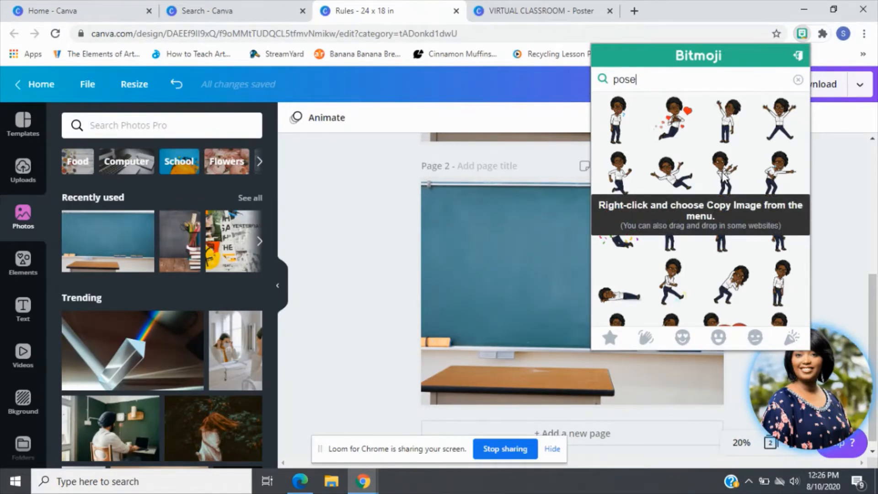
pyautogui.click(724, 176)
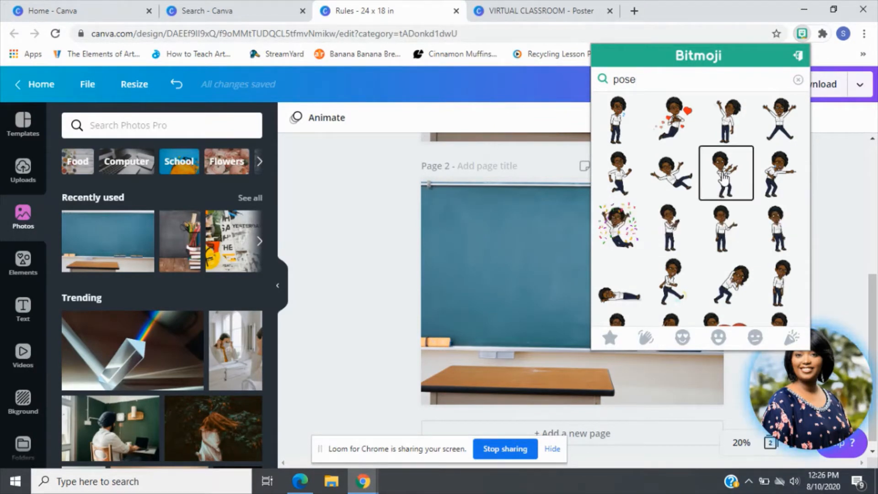
pyautogui.rightClick(724, 176)
pyautogui.click(744, 213)
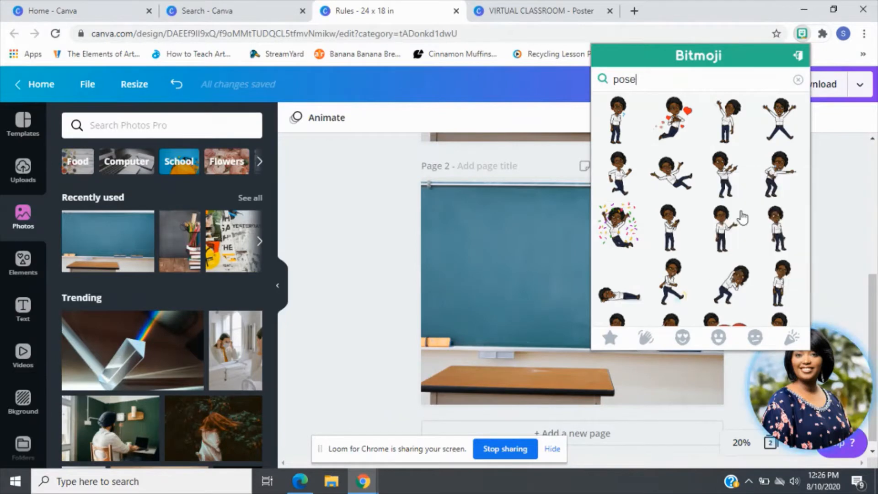
# Paste the copied Bitmoji onto page 2 and place it at the left side of the chalkboard.
pyautogui.click(496, 254)
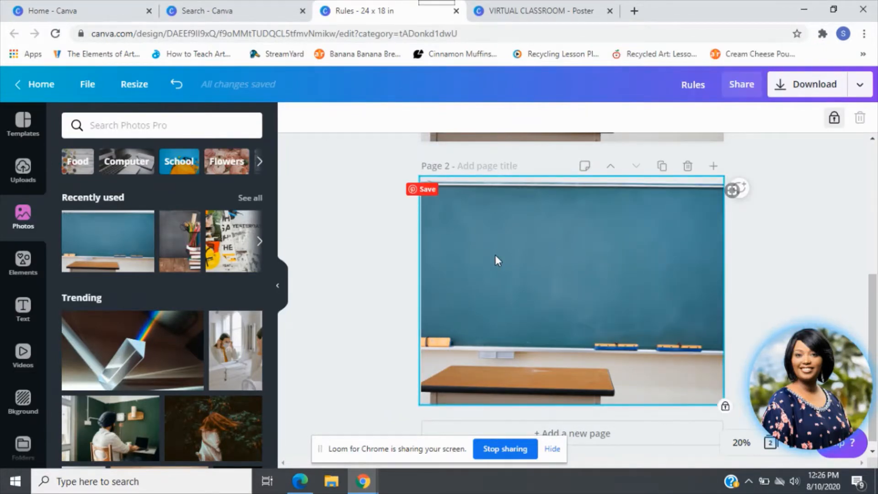
pyautogui.hotkey('ctrl', 'v')
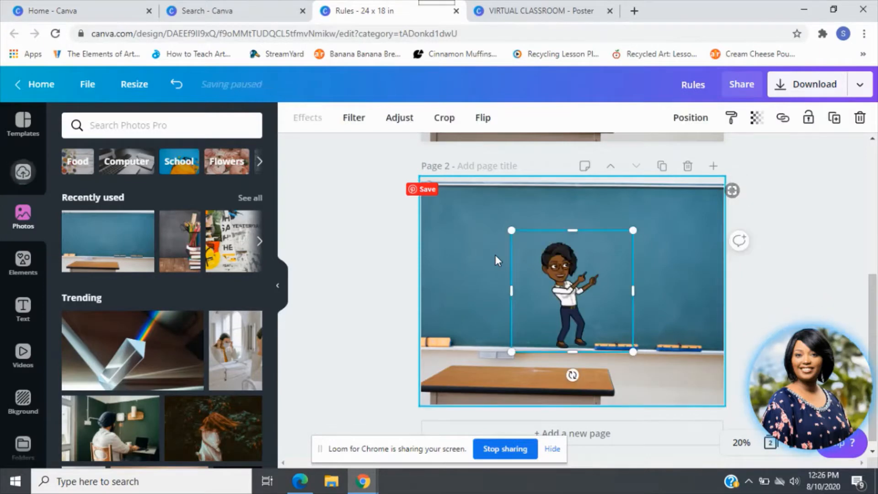
pyautogui.moveTo(563, 280); pyautogui.dragTo(452, 263)
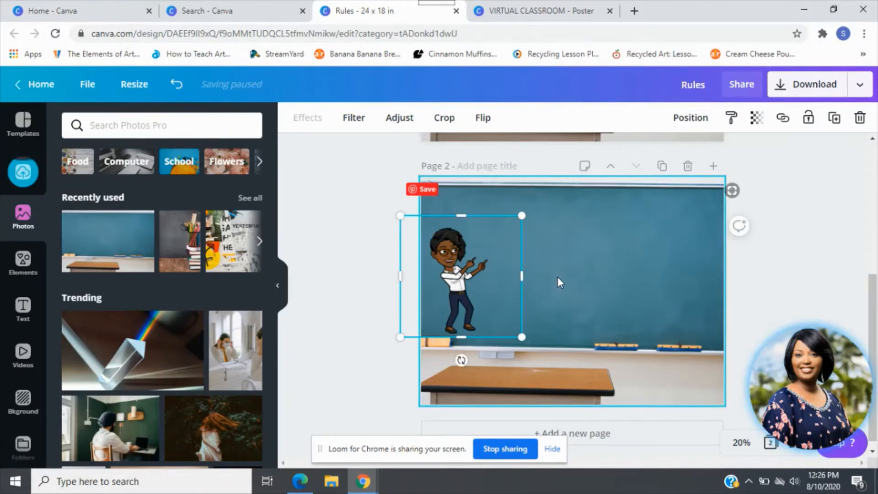
pyautogui.moveTo(874, 318)
pyautogui.mouseDown()
pyautogui.moveTo(875, 139)
pyautogui.moveTo(876, 318)
pyautogui.mouseUp()
pyautogui.click(398, 172)
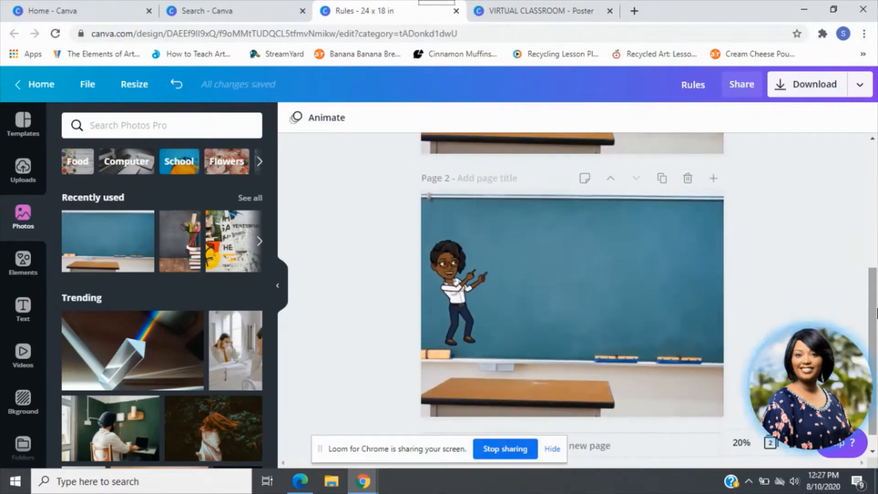
# Add the "A gift just for you" font combination to page 2 and move it near the top centre of the chalkboard.
pyautogui.click(35, 315)
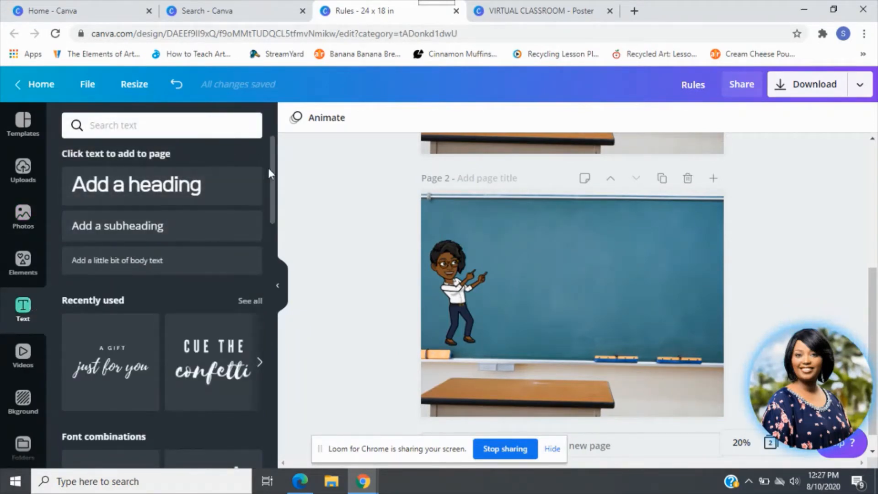
pyautogui.scroll(-2, 271, 172)
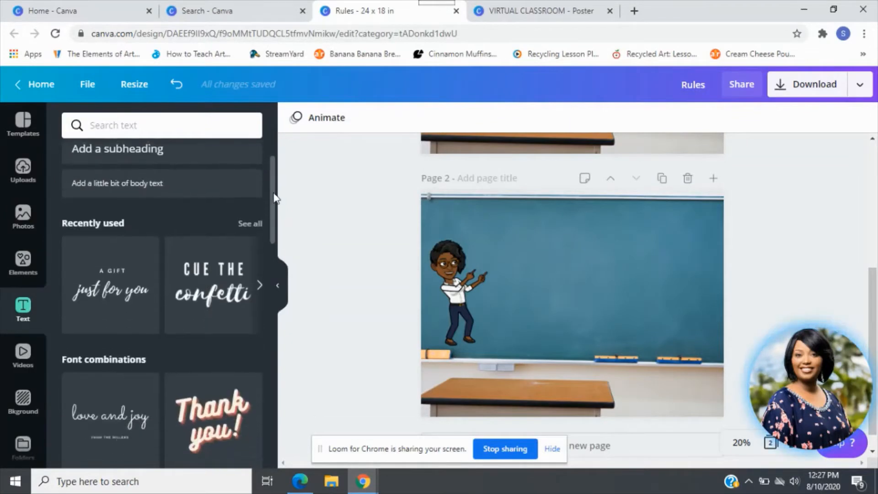
pyautogui.scroll(-4, 275, 204)
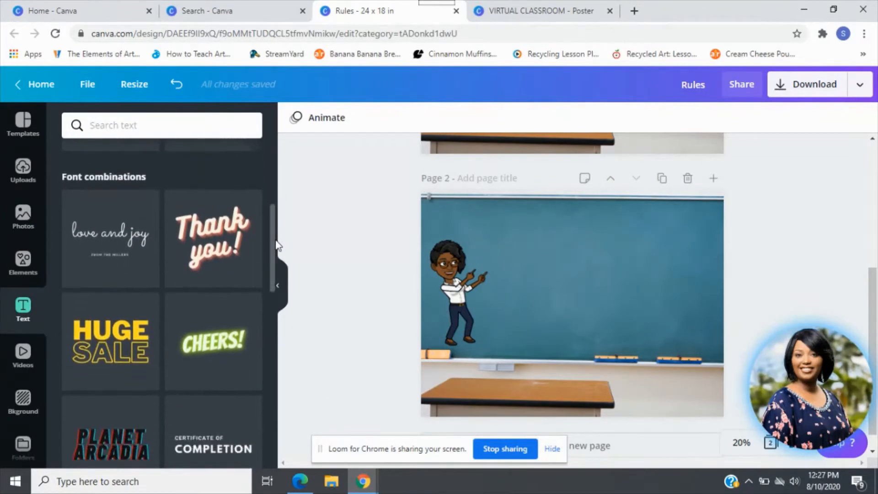
pyautogui.scroll(-1, 276, 249)
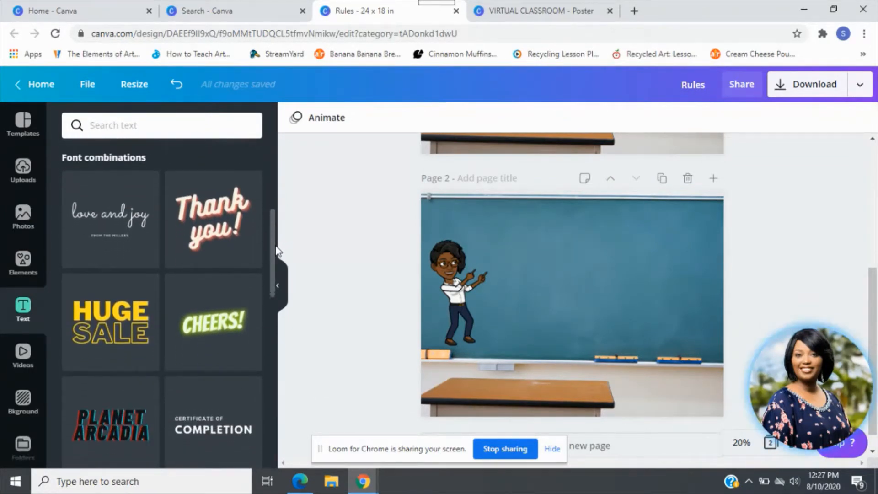
pyautogui.moveTo(276, 254); pyautogui.dragTo(276, 273)
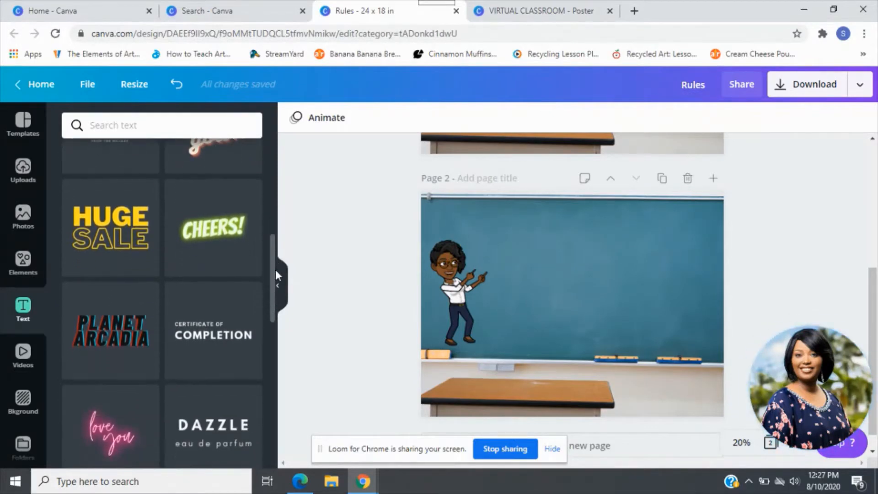
pyautogui.moveTo(275, 273); pyautogui.dragTo(283, 158)
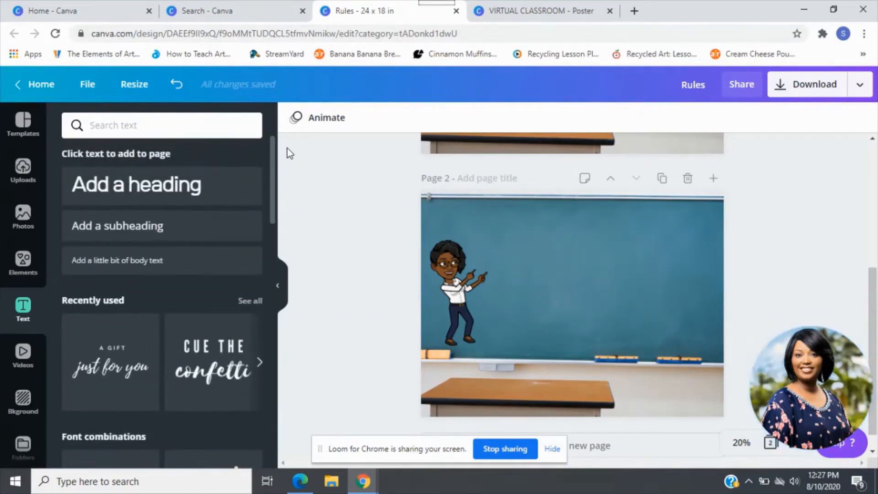
pyautogui.click(104, 391)
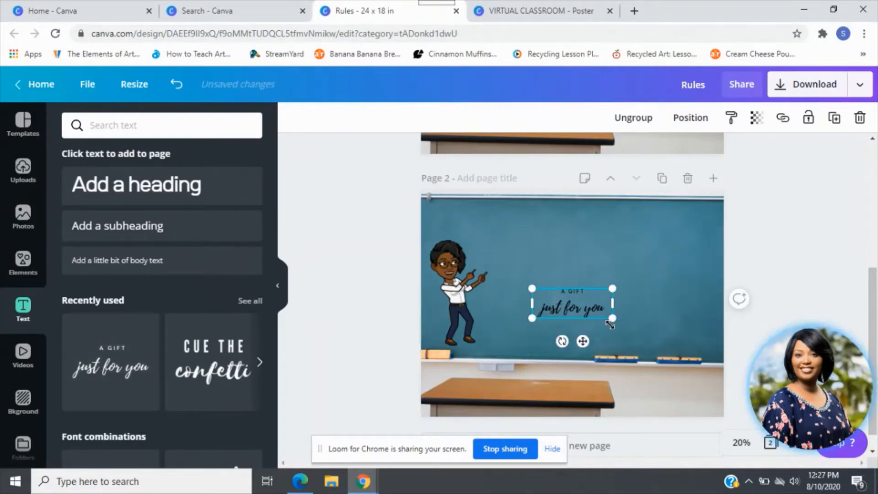
pyautogui.moveTo(584, 340); pyautogui.dragTo(599, 265)
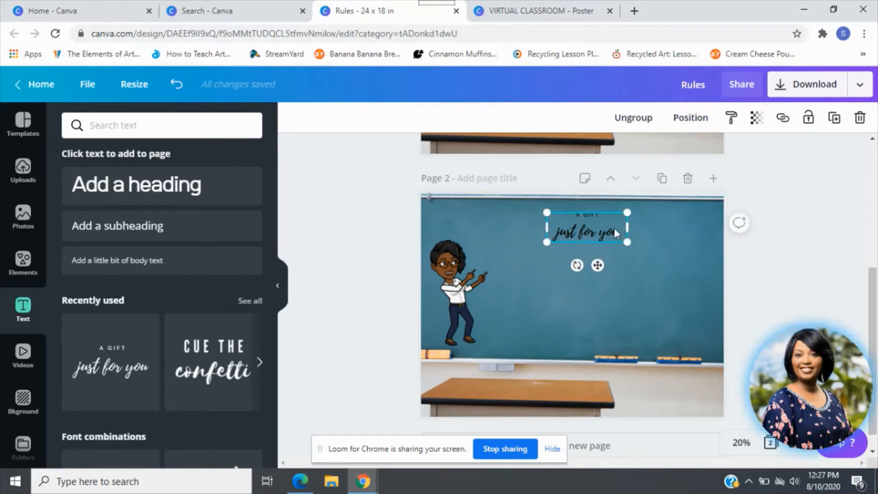
# Ungroup the font combination on page 2 and replace its "A GIFT" line with "VIRTUAL CLASSROOM".
pyautogui.click(642, 124)
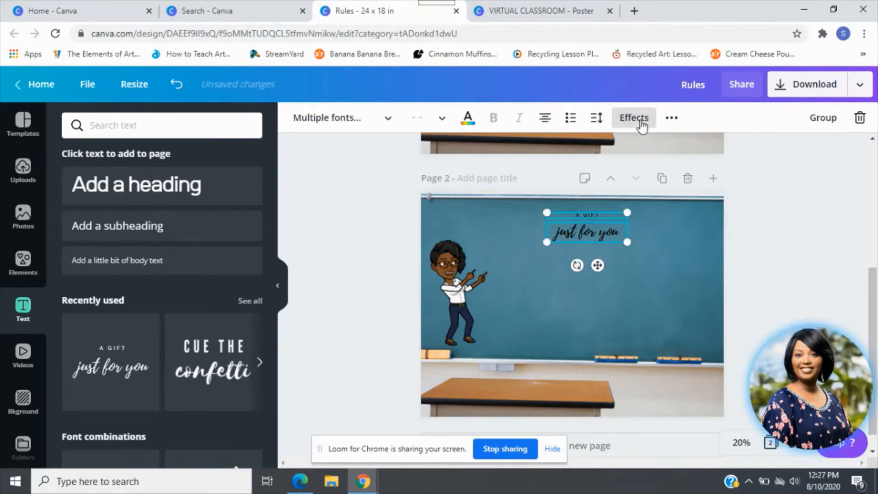
pyautogui.click(662, 246)
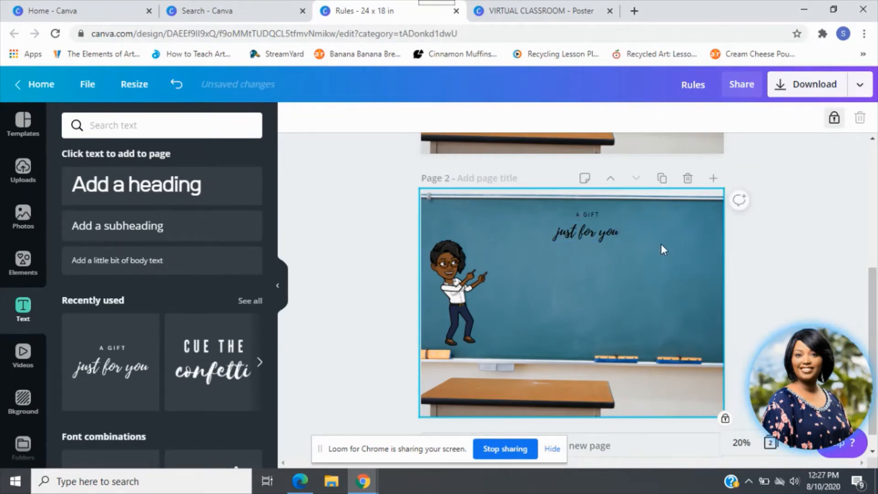
pyautogui.click(594, 216)
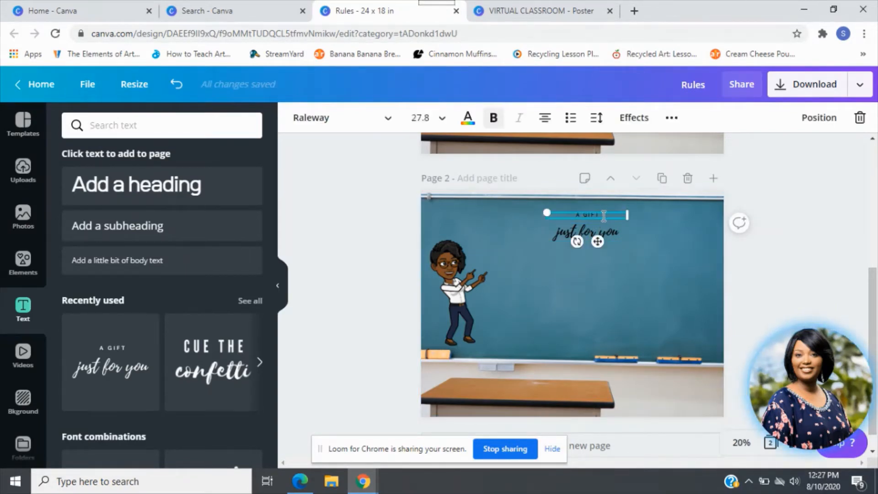
pyautogui.press('BackSpace')
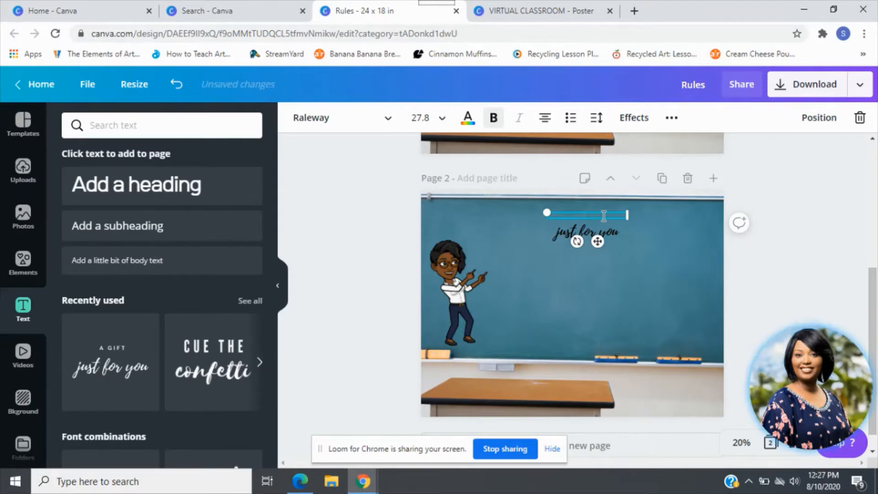
pyautogui.write('VIRTUAL')
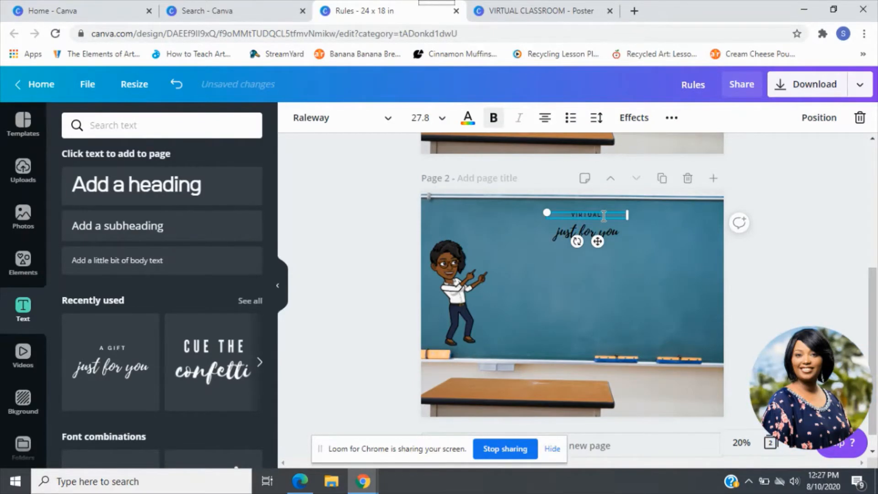
pyautogui.write(' CLASSRO')
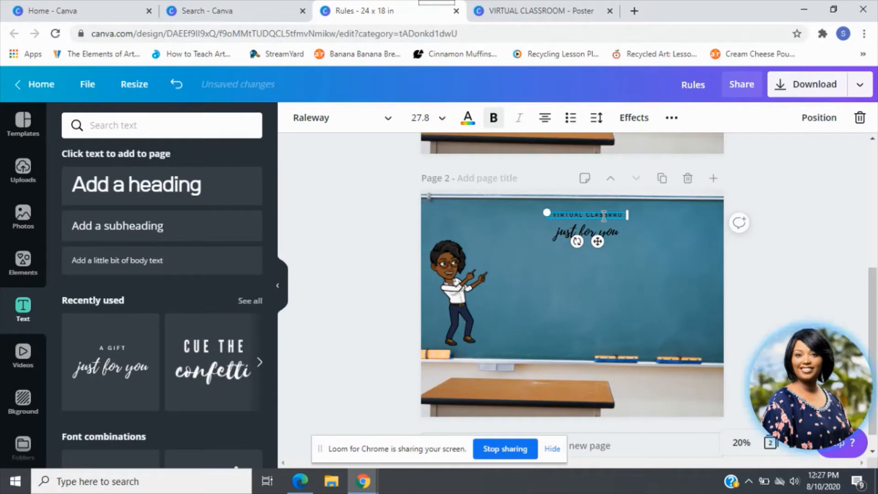
pyautogui.write('OM')
# Replace the script line "just for you" on page 2 with "Rules".
pyautogui.click(616, 232)
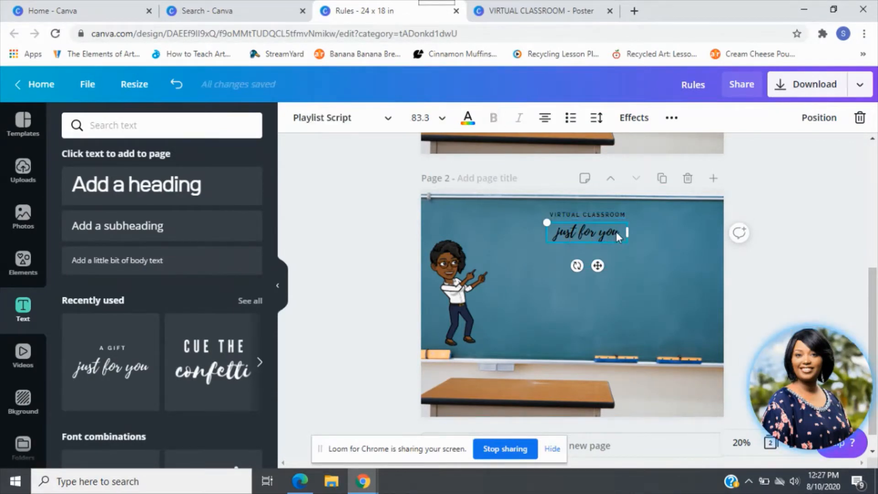
pyautogui.press('BackSpace')
pyautogui.press('BackSpace')
pyautogui.press('BackSpace')
pyautogui.press('BackSpace')
pyautogui.press('BackSpace')
pyautogui.press('BackSpace')
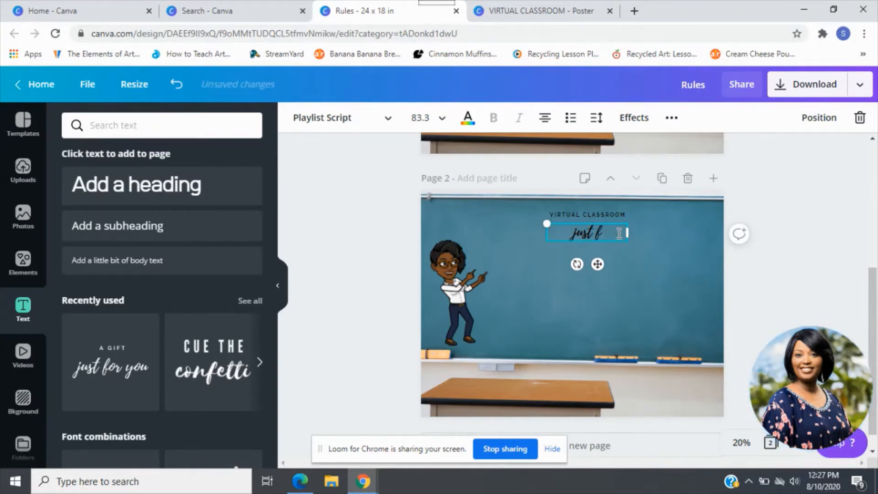
pyautogui.write('Rules')
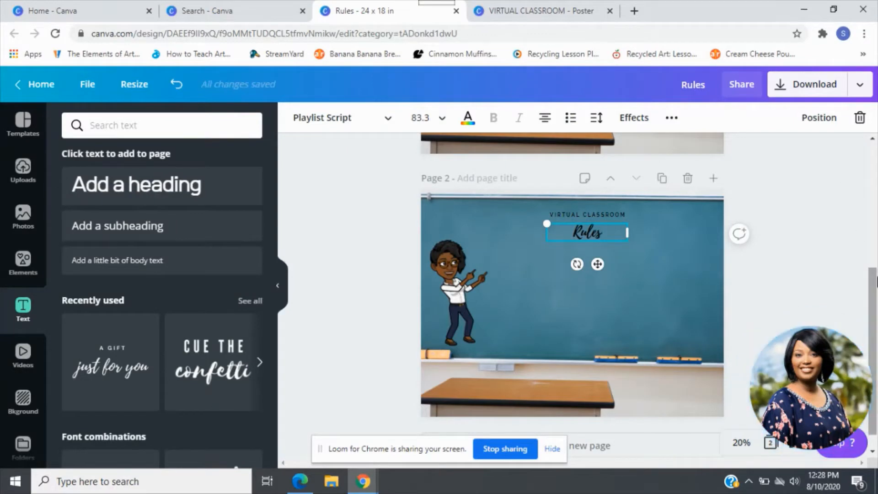
# Check the font size of "VIRTUAL CLASSROOM" on page 1 and set the same text on page 2 to size 42.5.
pyautogui.moveTo(877, 280); pyautogui.dragTo(877, 163)
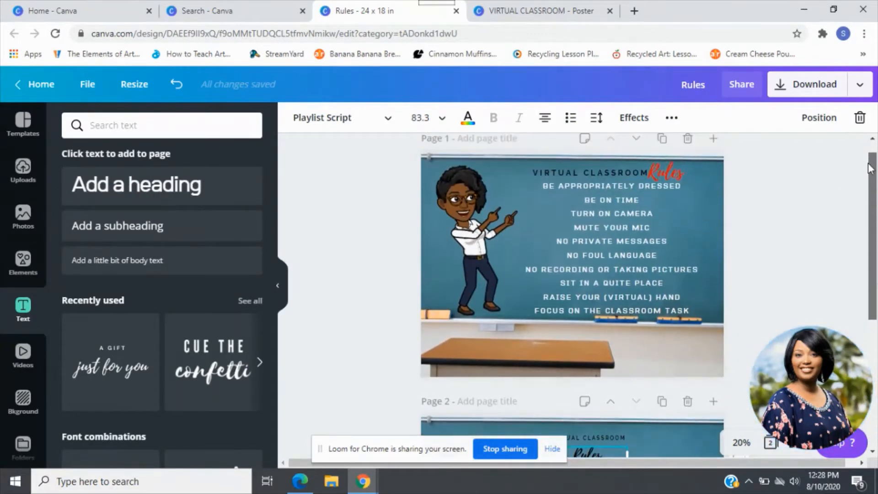
pyautogui.click(798, 176)
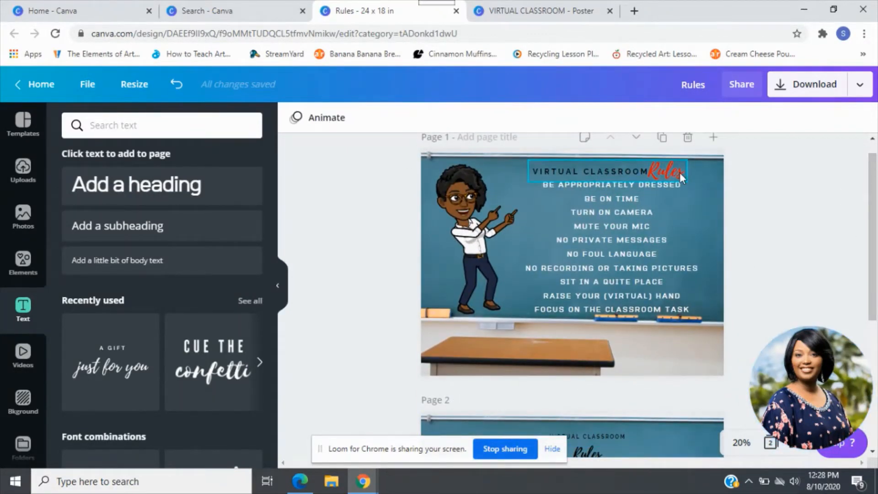
pyautogui.moveTo(877, 197); pyautogui.dragTo(877, 290)
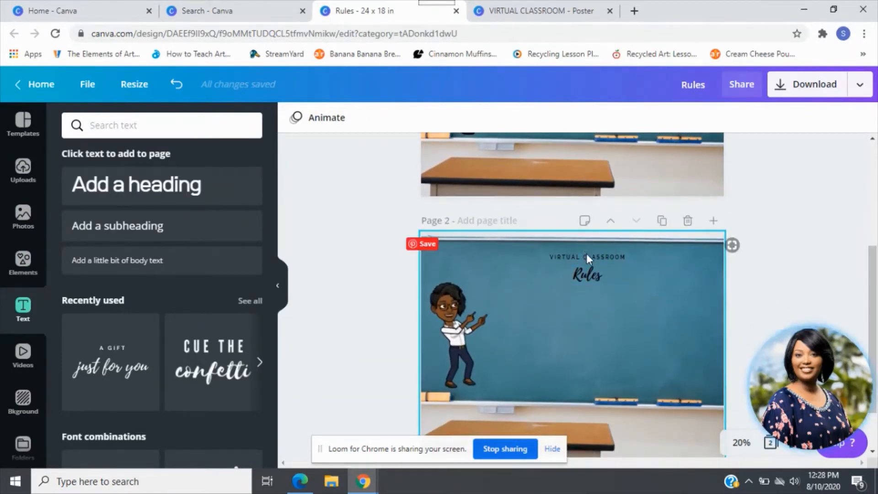
pyautogui.moveTo(873, 304); pyautogui.dragTo(872, 206)
pyautogui.click(570, 181)
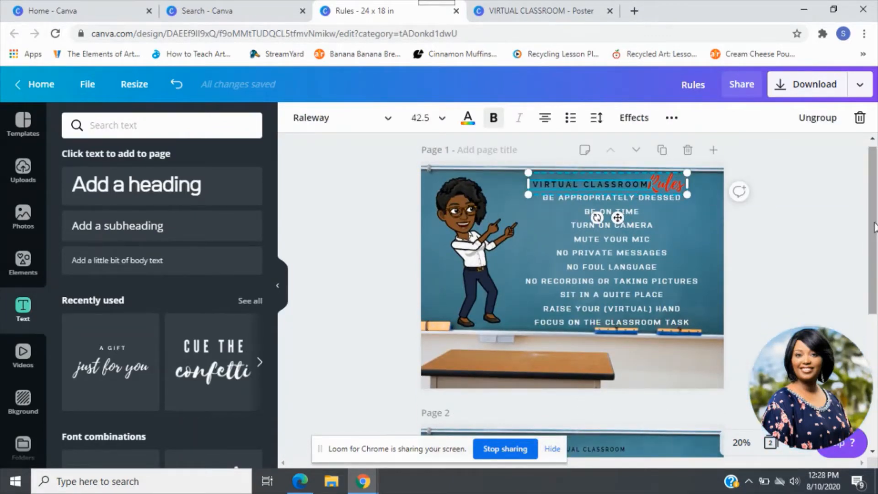
pyautogui.moveTo(874, 224); pyautogui.dragTo(877, 310)
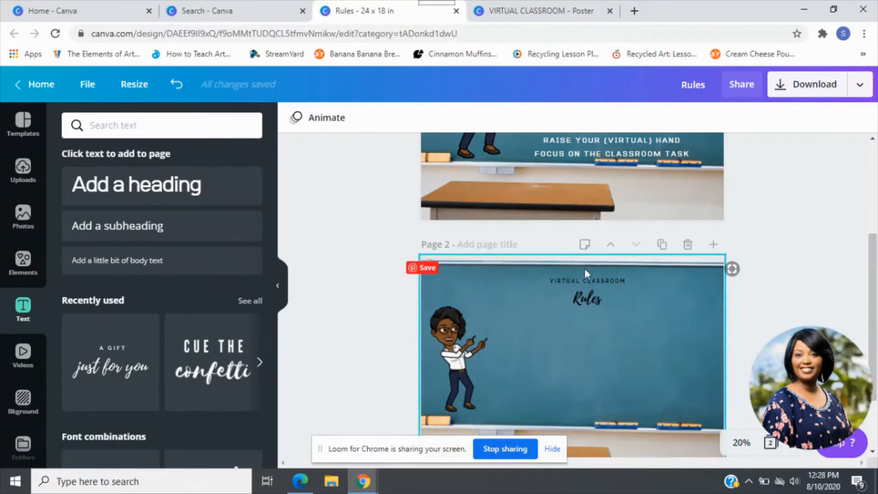
pyautogui.doubleClick(594, 281)
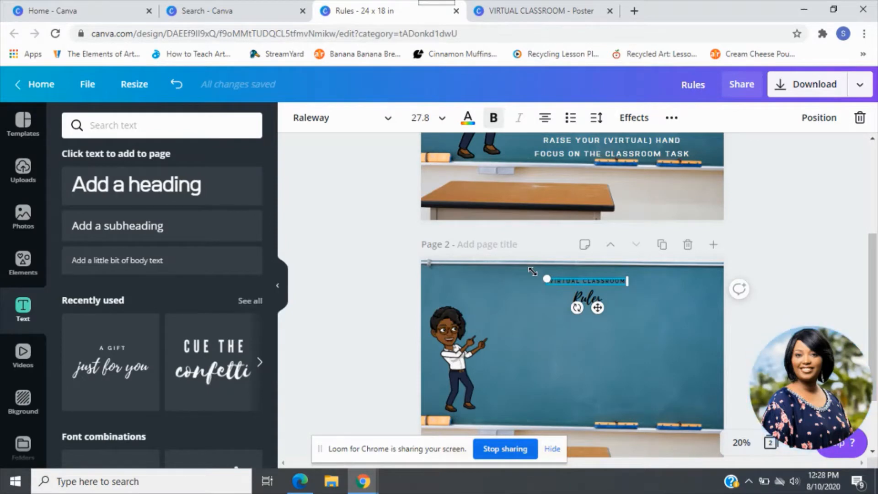
pyautogui.click(428, 114)
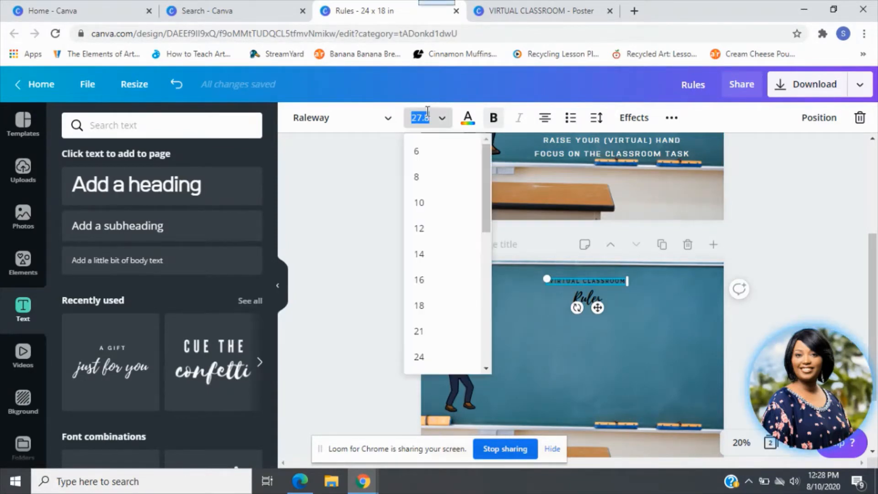
pyautogui.write('4.25')
pyautogui.press('BackSpace')
pyautogui.press('BackSpace')
pyautogui.write('2.5')
pyautogui.press('Return')
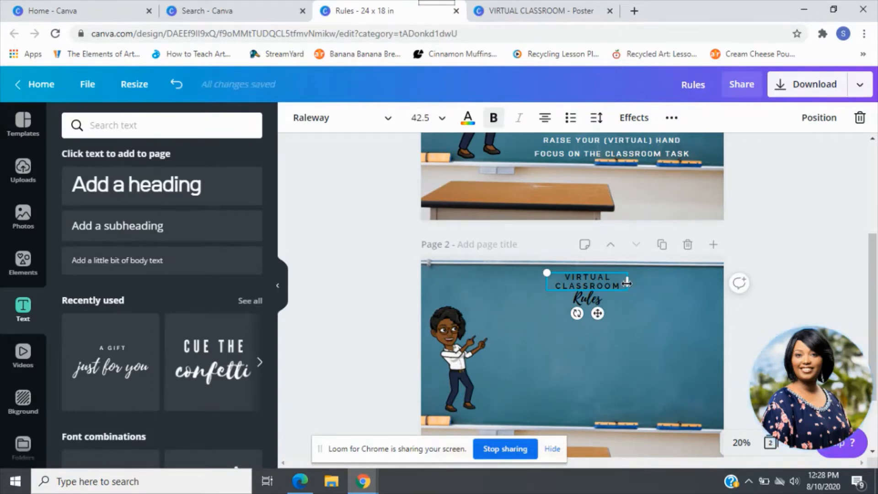
# Widen the page 2 "VIRTUAL CLASSROOM" text box to fit one line and move it up and to the left of the chalkboard's centre.
pyautogui.moveTo(630, 283); pyautogui.dragTo(672, 286)
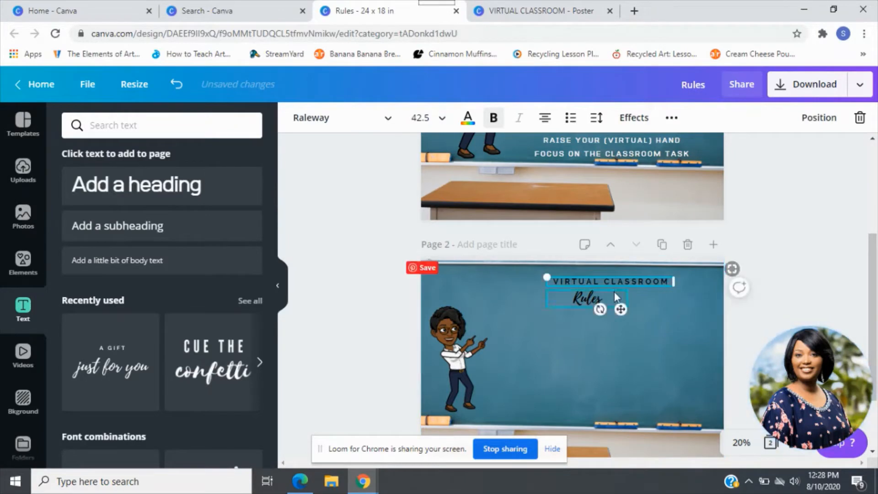
pyautogui.moveTo(615, 310); pyautogui.dragTo(563, 303)
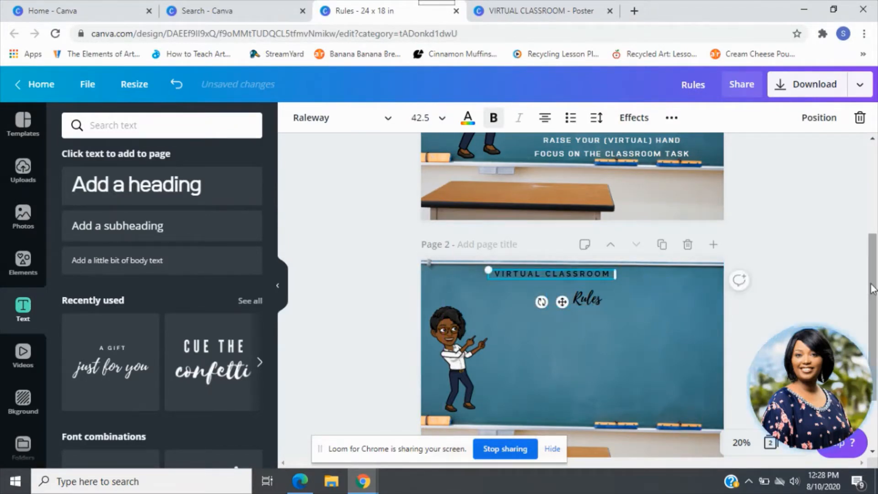
# Check the font size of "Rules" on page 1 and set the page 2 "Rules" text to size 105.
pyautogui.moveTo(877, 293); pyautogui.dragTo(876, 212)
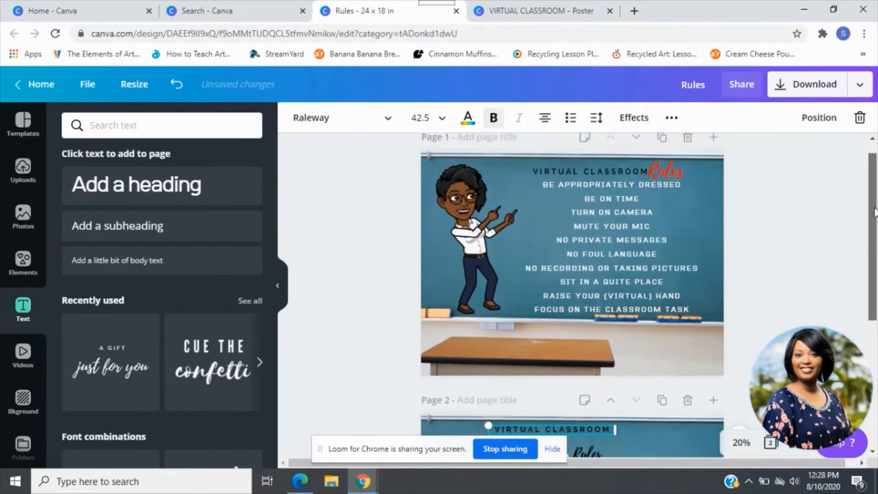
pyautogui.click(665, 168)
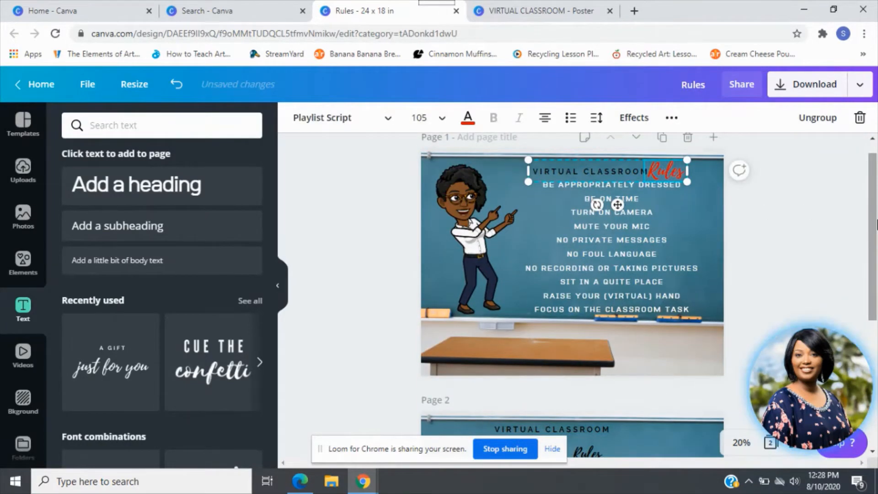
pyautogui.moveTo(877, 226); pyautogui.dragTo(876, 306)
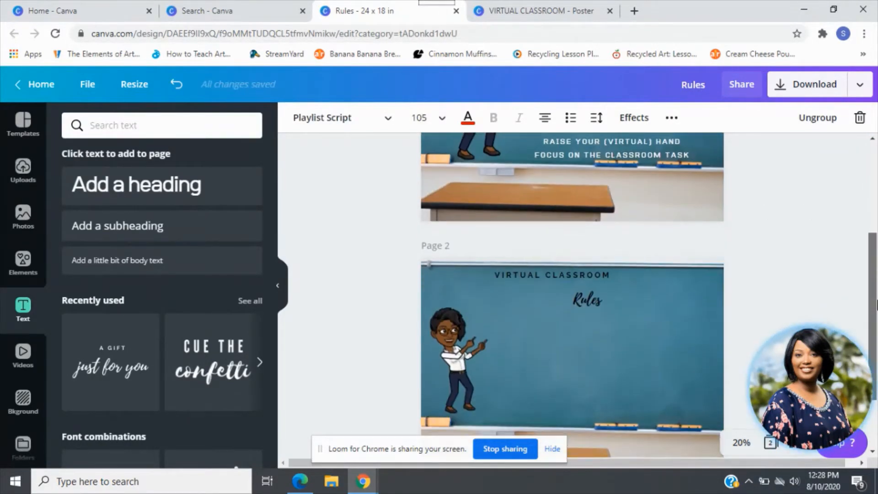
pyautogui.click(602, 292)
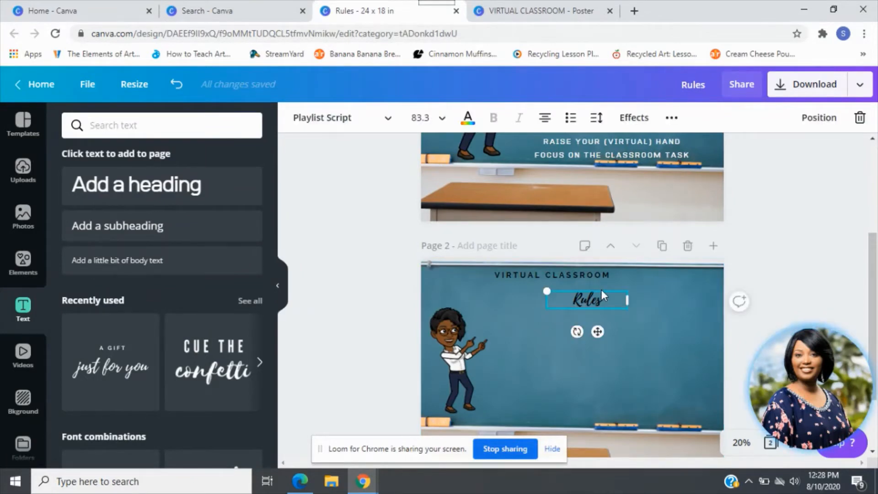
pyautogui.click(424, 119)
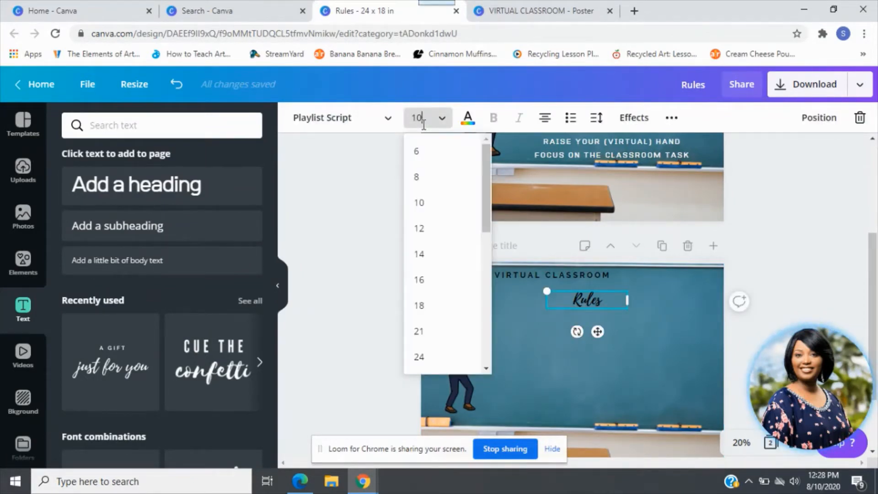
pyautogui.press('Return')
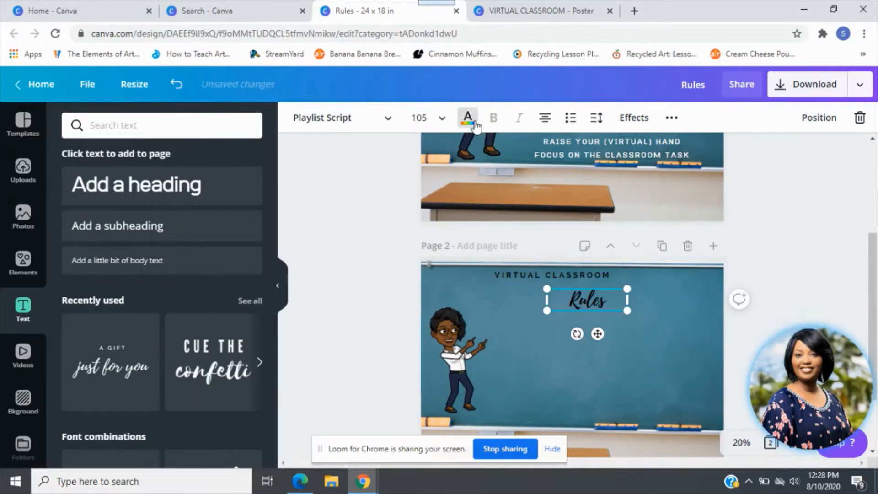
# Colour the "Rules" text on page 2 with the red from the document colours.
pyautogui.moveTo(877, 277)
pyautogui.mouseDown()
pyautogui.moveTo(876, 169)
pyautogui.moveTo(877, 283)
pyautogui.mouseUp()
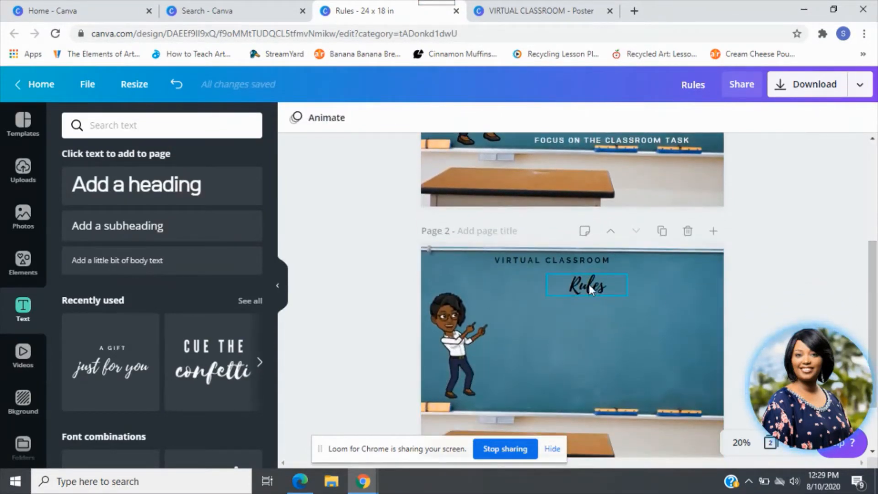
pyautogui.click(589, 288)
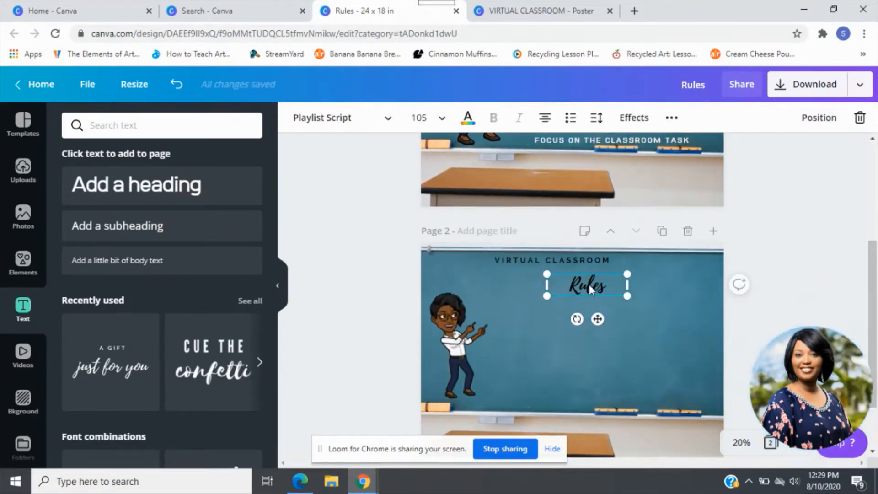
pyautogui.click(471, 132)
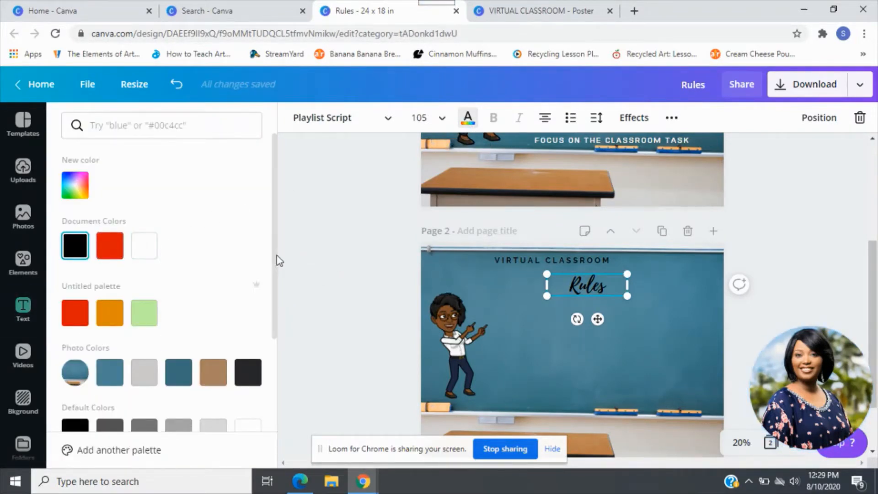
pyautogui.moveTo(274, 259); pyautogui.dragTo(281, 373)
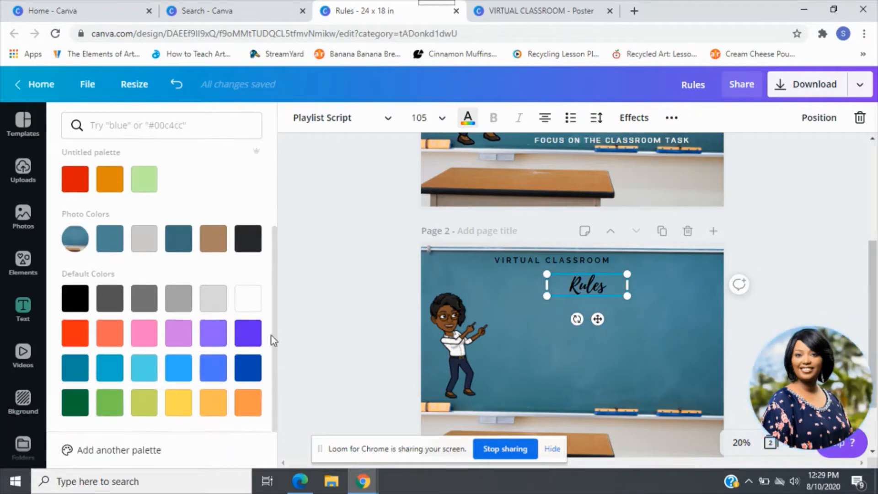
pyautogui.moveTo(271, 336); pyautogui.dragTo(264, 243)
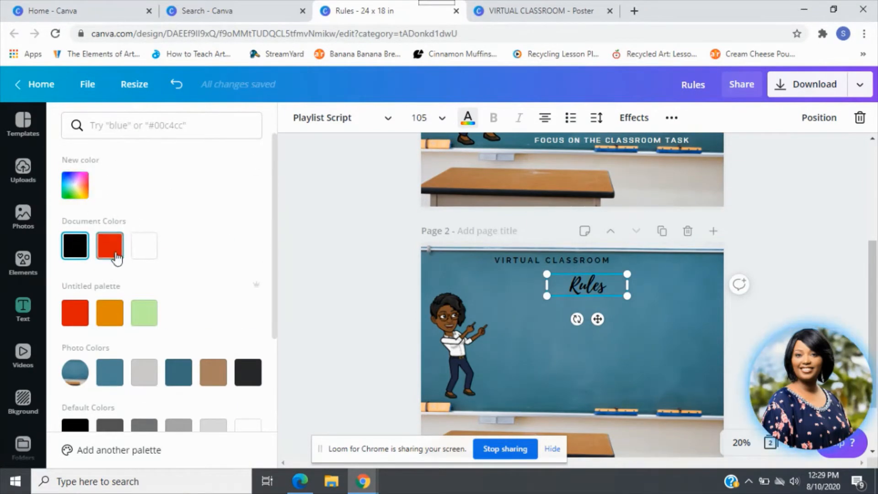
pyautogui.click(117, 257)
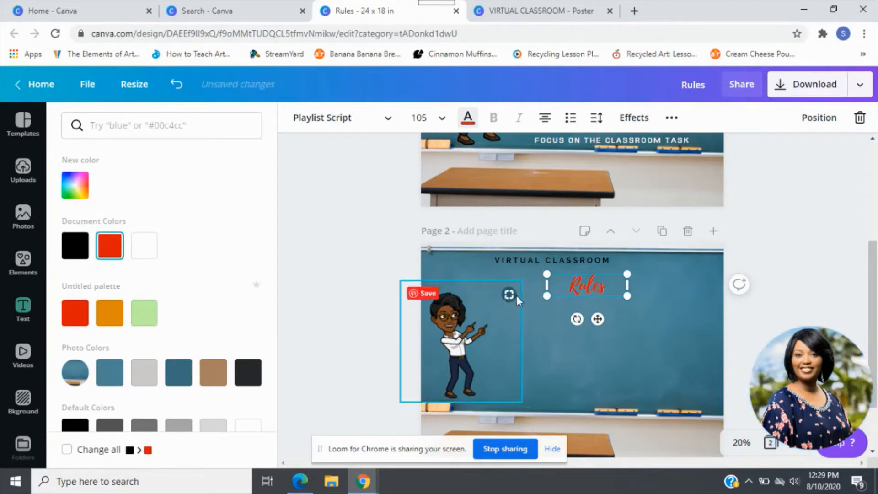
# Move "Rules" to the right and line up "VIRTUAL CLASSROOM" directly before it, forming a one-line heading on the page 2 chalkboard.
pyautogui.moveTo(598, 284); pyautogui.dragTo(658, 279)
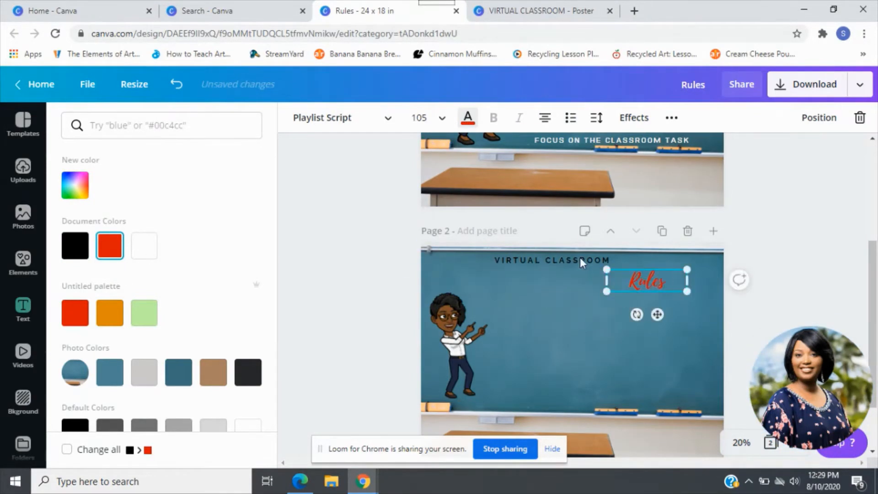
pyautogui.moveTo(580, 261); pyautogui.dragTo(594, 280)
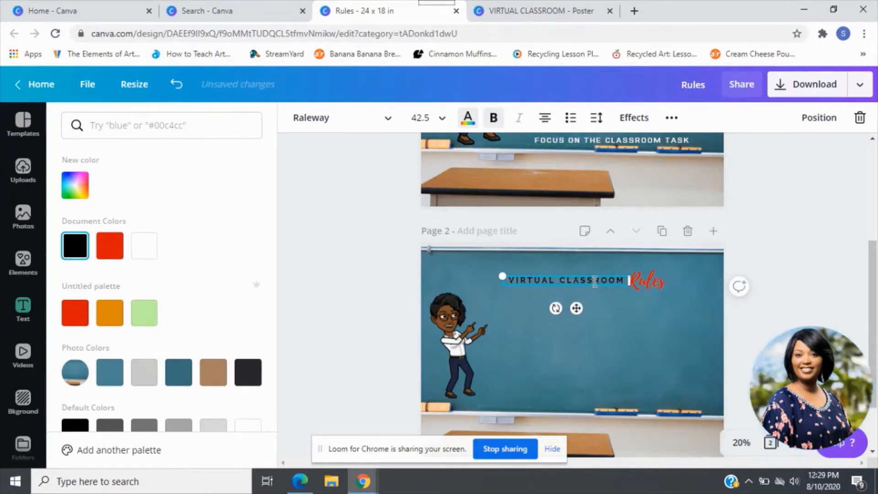
pyautogui.moveTo(578, 308); pyautogui.dragTo(580, 309)
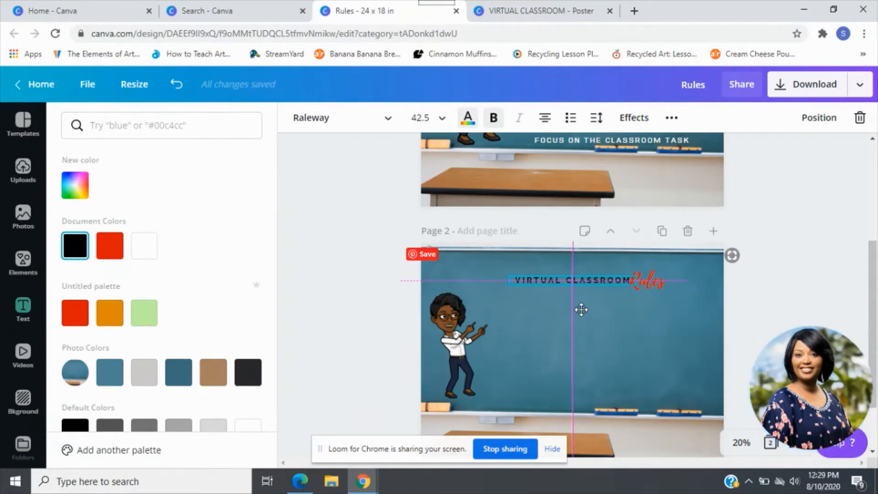
pyautogui.moveTo(581, 310); pyautogui.dragTo(581, 309)
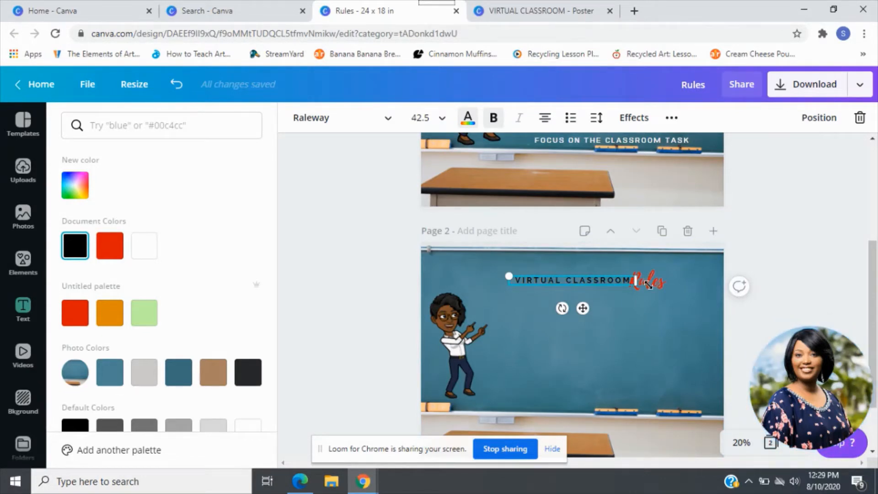
# Select "VIRTUAL CLASSROOM" and "Rules" together and move the heading up to the top edge of the page 2 chalkboard.
pyautogui.click(649, 284)
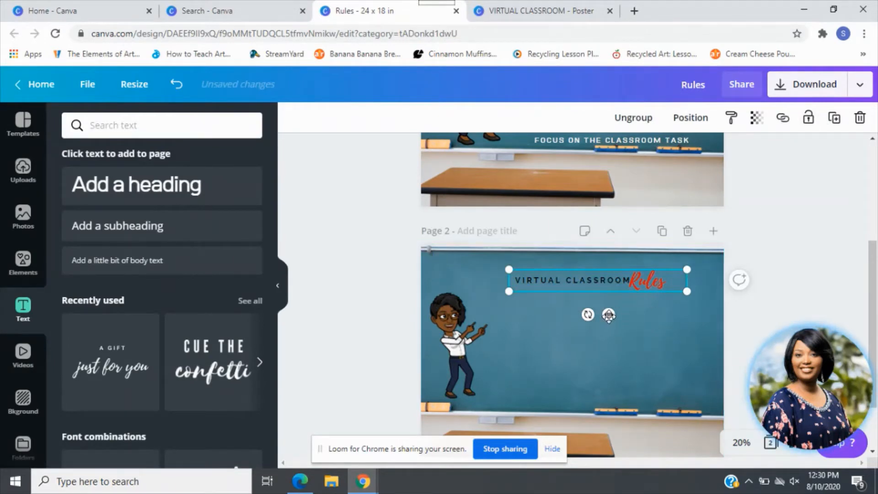
pyautogui.moveTo(609, 314); pyautogui.dragTo(608, 299)
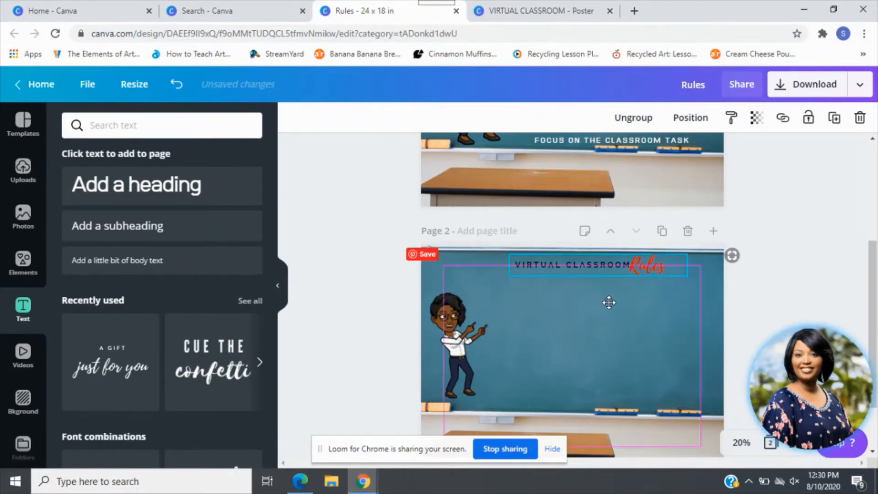
pyautogui.click(850, 243)
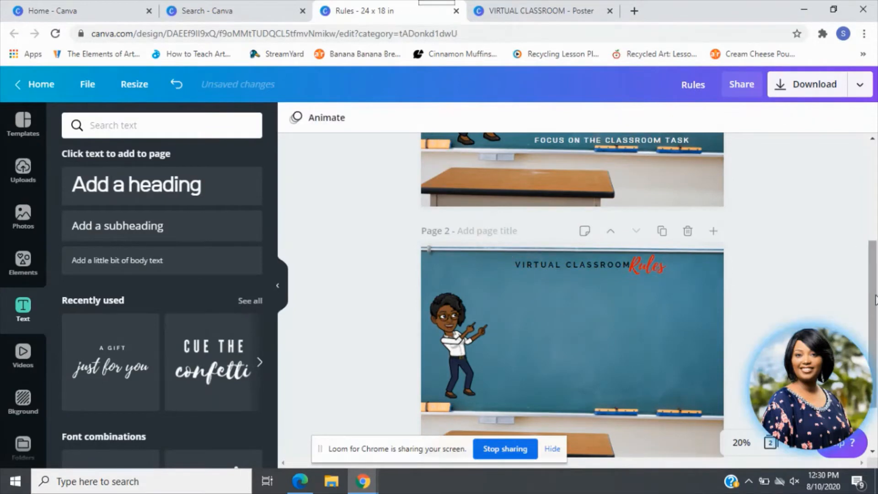
# Check the rules text box on page 1 and add a heading text box to the page 2 chalkboard.
pyautogui.moveTo(875, 300); pyautogui.dragTo(877, 223)
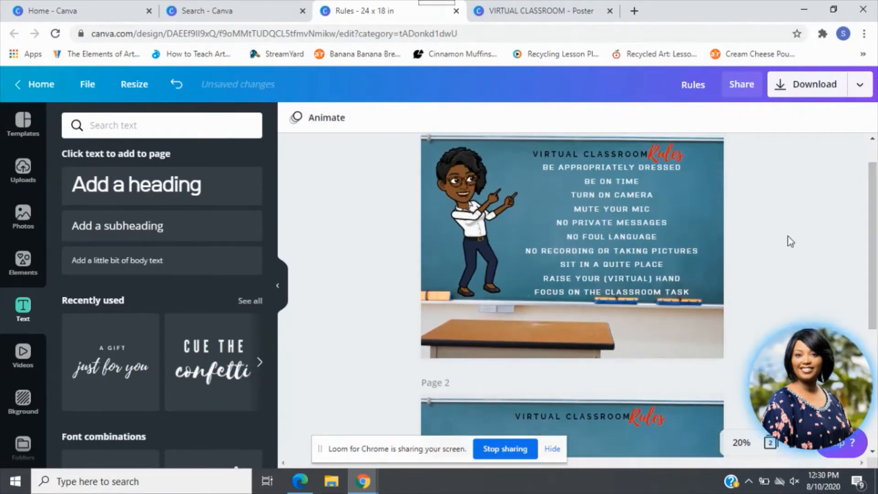
pyautogui.click(652, 254)
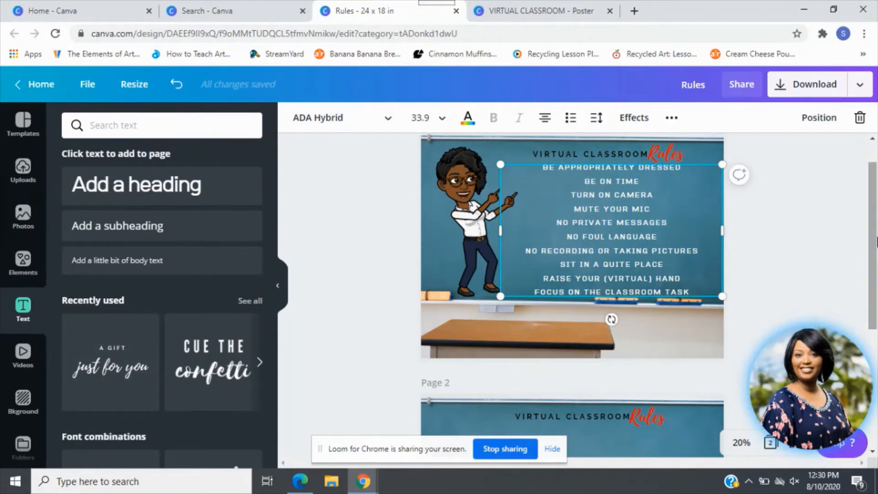
pyautogui.scroll(-4, 575, 310)
pyautogui.click(575, 310)
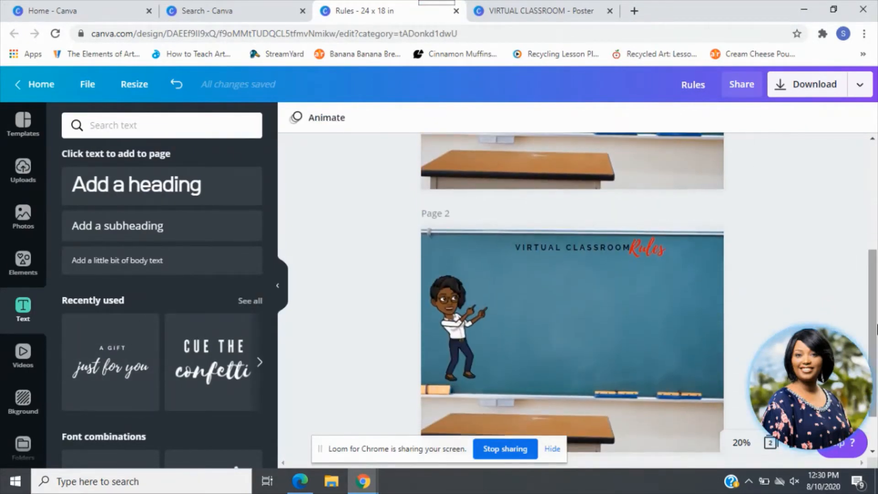
pyautogui.click(576, 304)
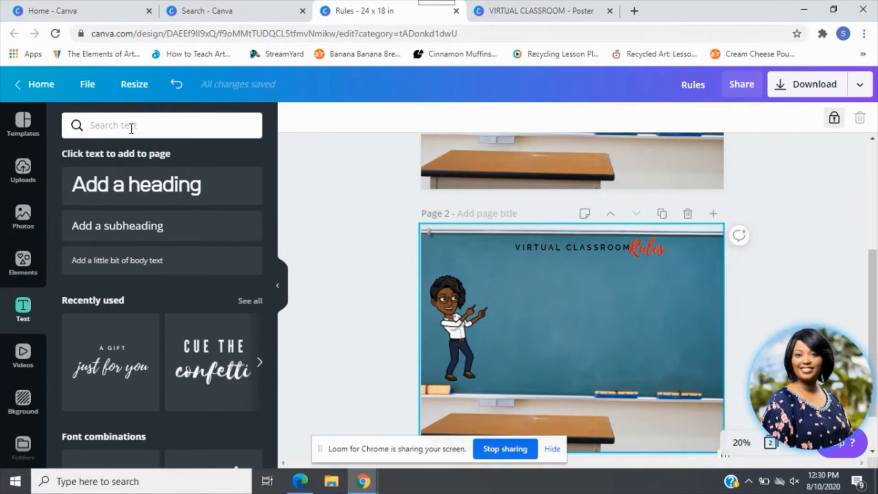
pyautogui.click(137, 185)
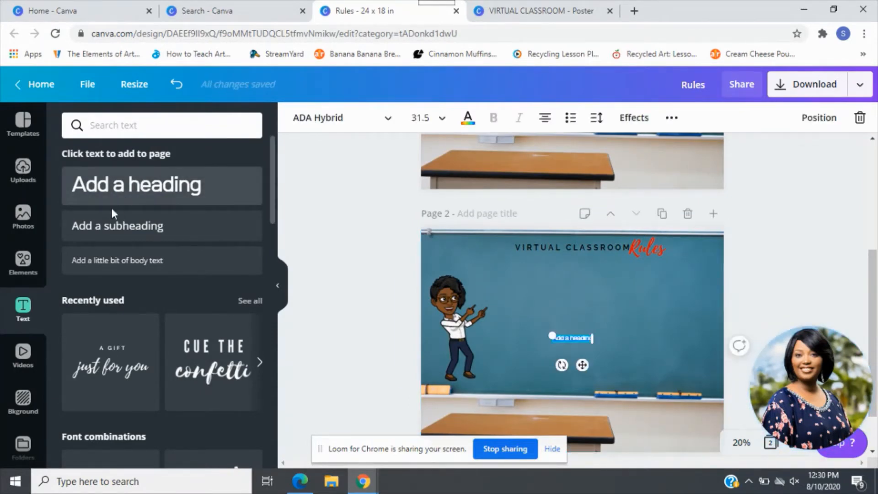
pyautogui.click(112, 226)
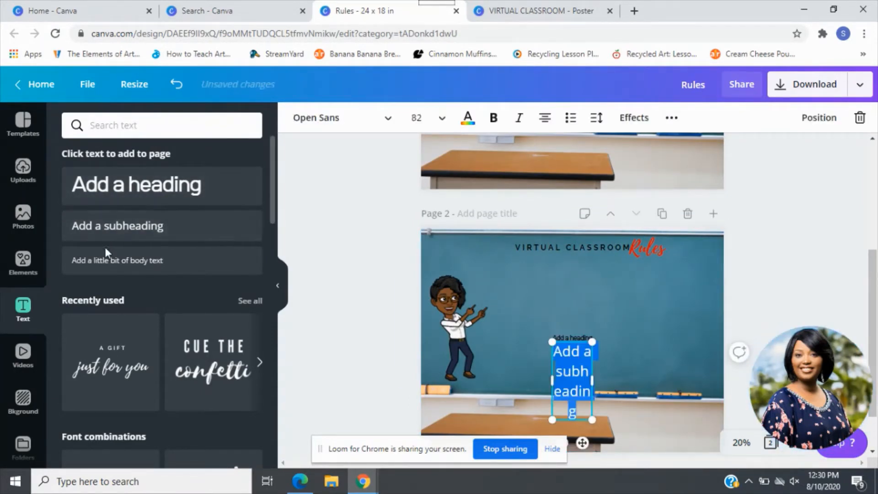
pyautogui.click(106, 266)
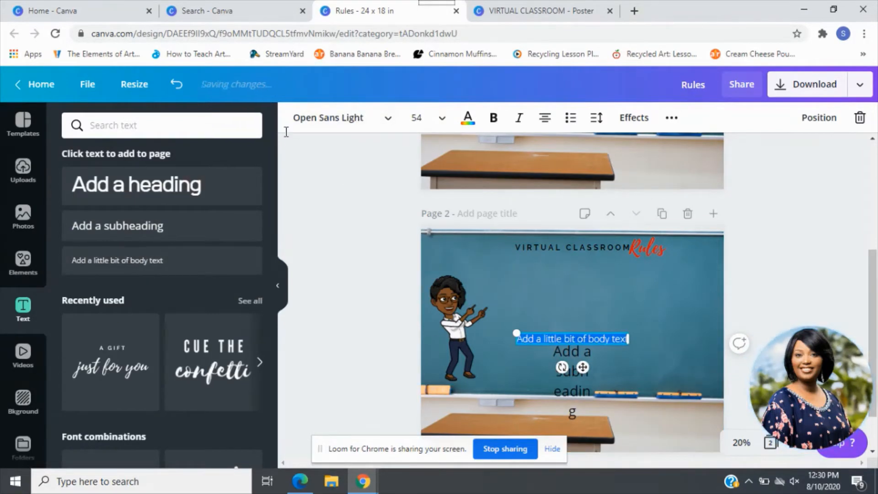
pyautogui.moveTo(582, 367); pyautogui.dragTo(664, 321)
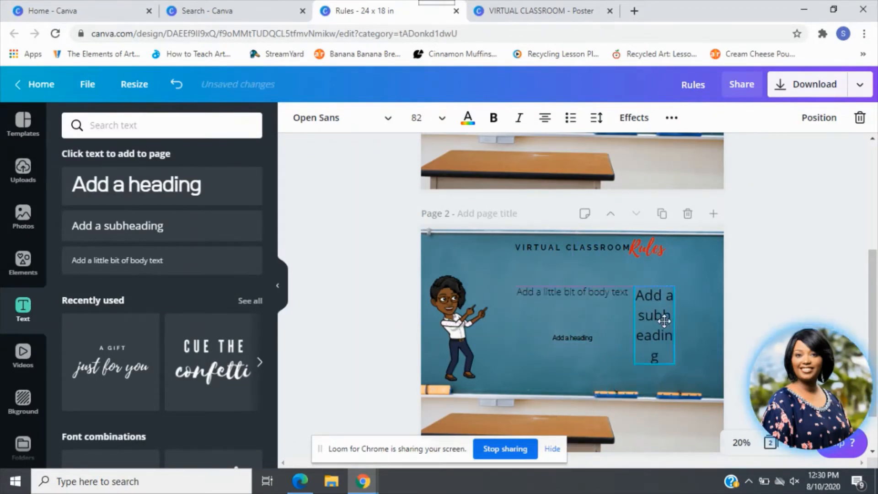
pyautogui.click(177, 85)
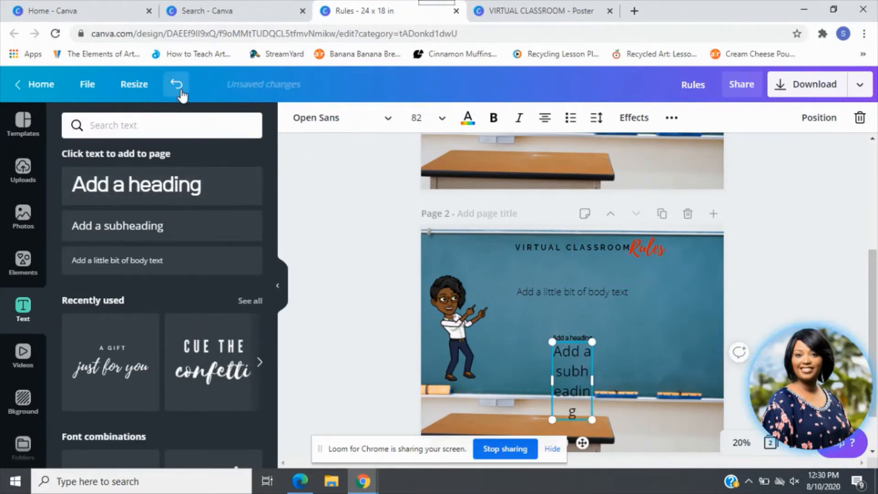
pyautogui.click(177, 86)
pyautogui.click(177, 85)
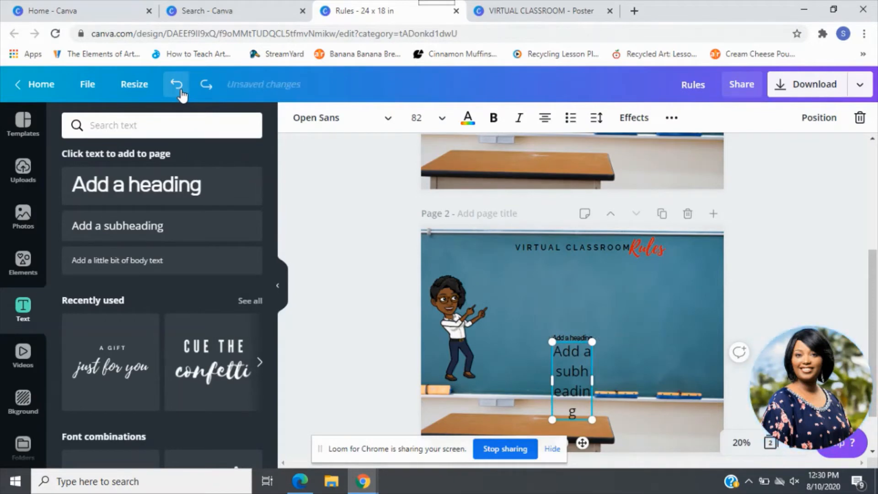
pyautogui.click(181, 91)
# Move the new heading text box up the page 2 chalkboard and enlarge it to font size 84.7.
pyautogui.click(589, 340)
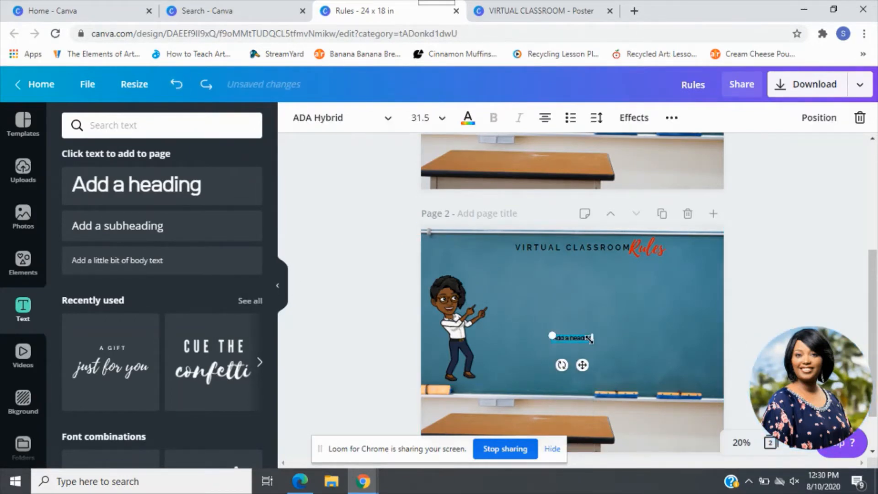
pyautogui.moveTo(590, 339); pyautogui.dragTo(591, 303)
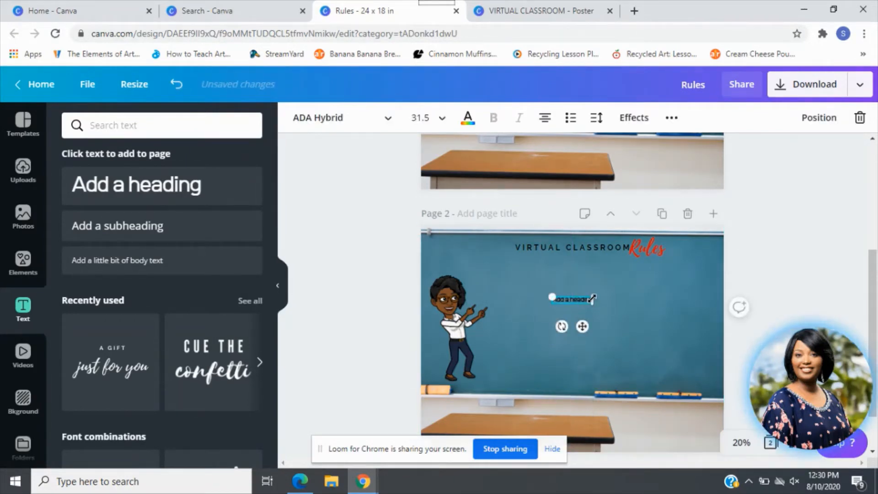
pyautogui.moveTo(496, 284); pyautogui.dragTo(485, 286)
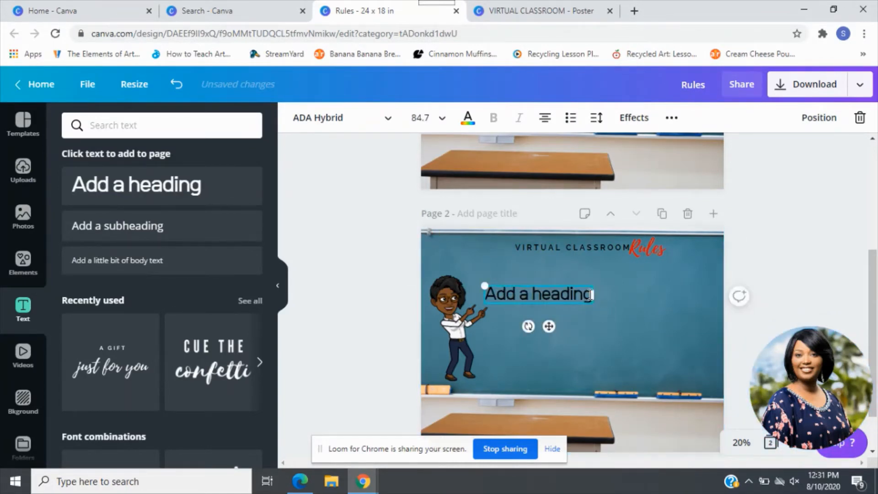
# Replace the placeholder heading text with three lines reading "Text goes here", "More text" and "Text".
pyautogui.moveTo(590, 294); pyautogui.dragTo(589, 294)
pyautogui.press('BackSpace')
pyautogui.press('BackSpace')
pyautogui.press('BackSpace')
pyautogui.press('BackSpace')
pyautogui.press('BackSpace')
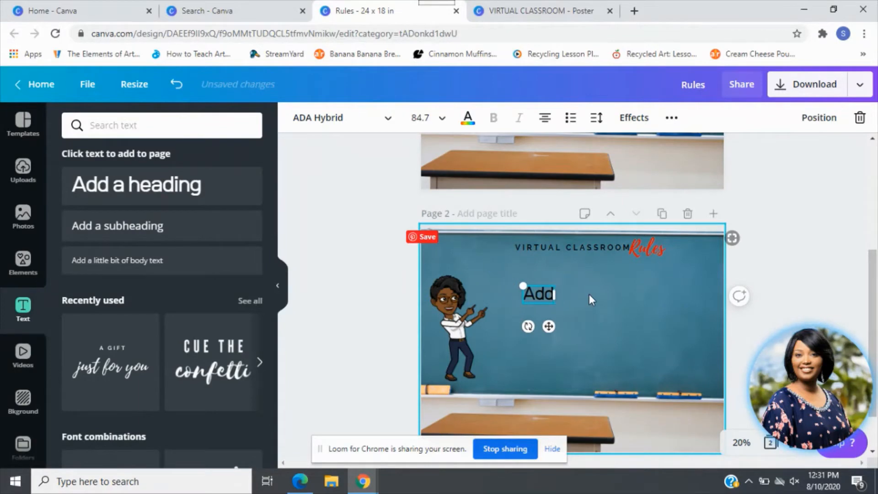
pyautogui.write('Text')
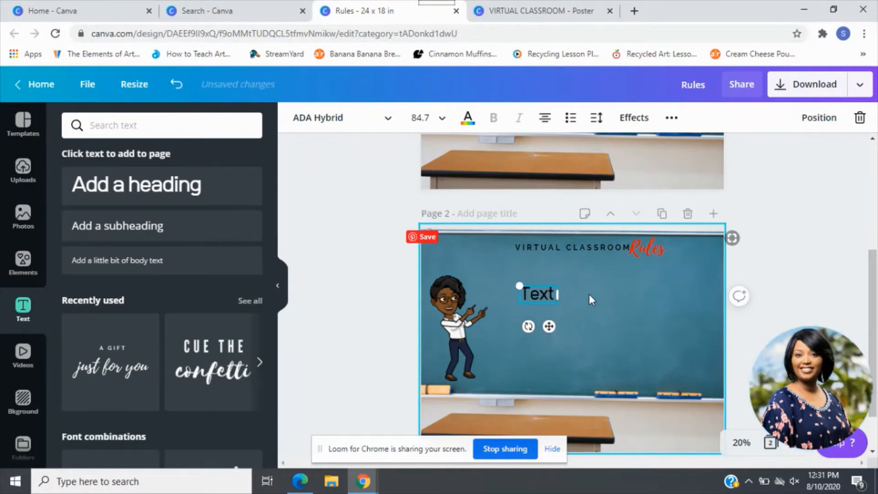
pyautogui.write(' goes here')
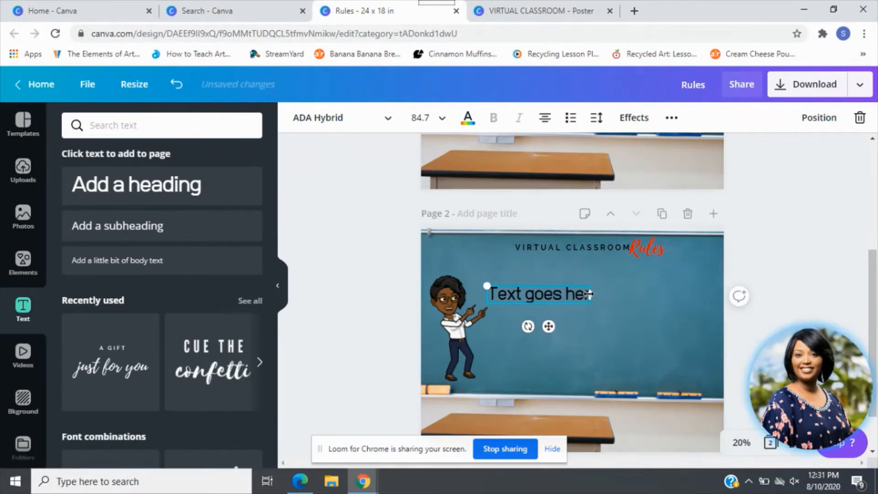
pyautogui.press('Return')
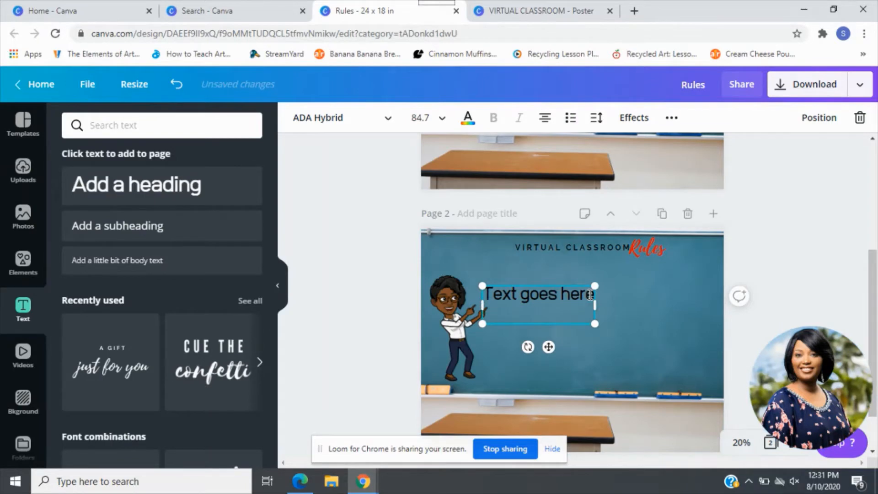
pyautogui.write('More text')
pyautogui.press('Return')
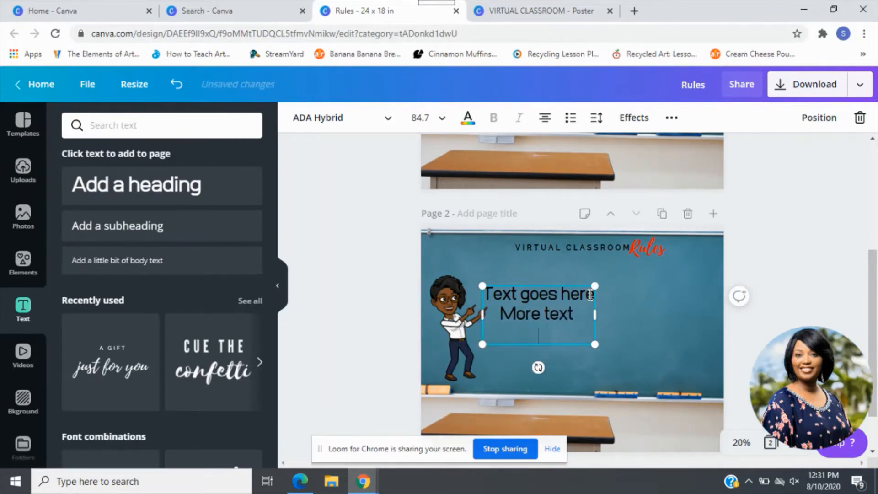
pyautogui.write('Text')
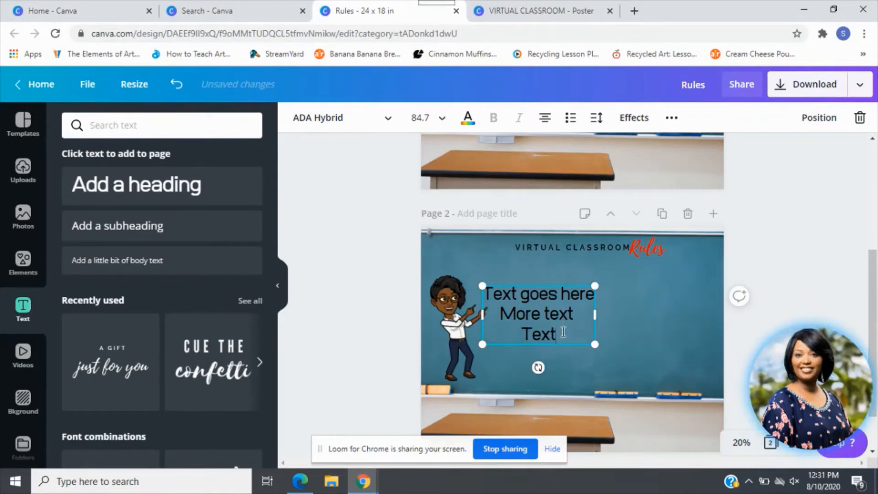
# Format all three lines of the page 2 sample text as a bulleted list.
pyautogui.click(570, 128)
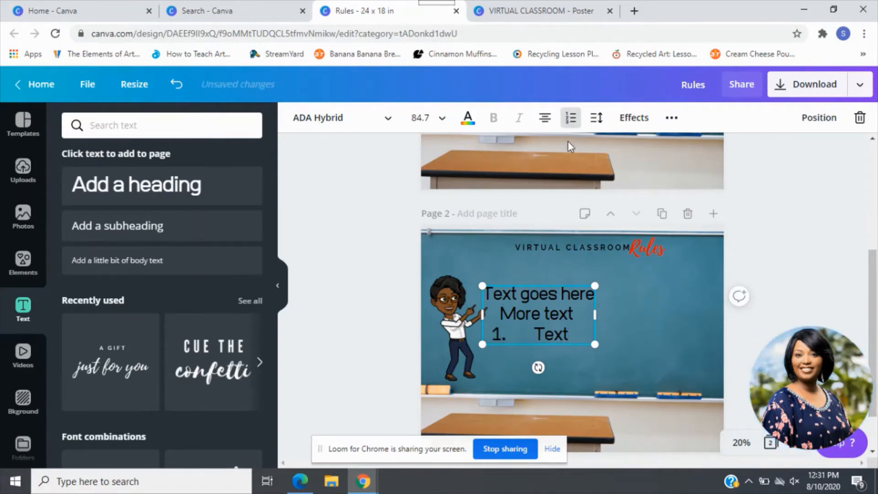
pyautogui.click(570, 115)
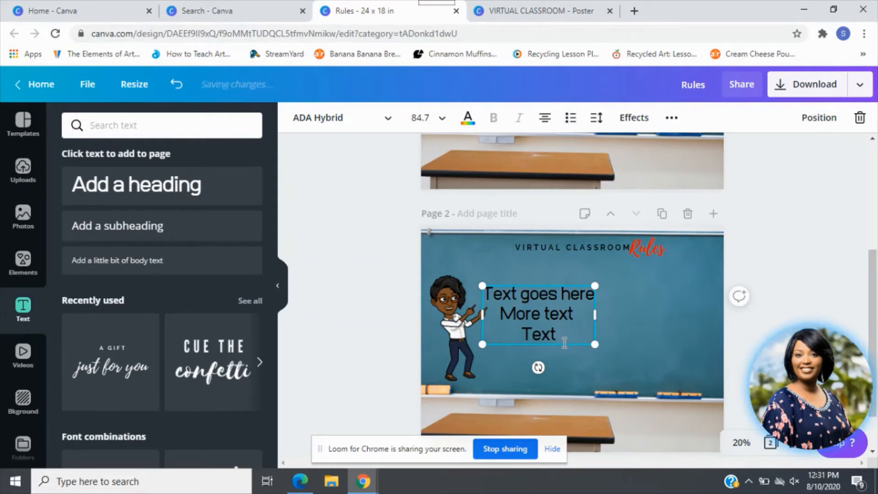
pyautogui.moveTo(495, 305); pyautogui.dragTo(515, 319)
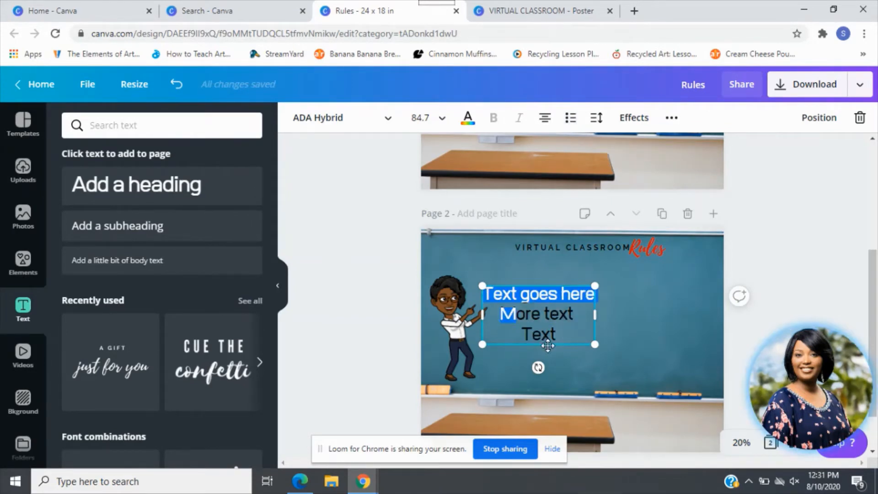
pyautogui.moveTo(560, 340); pyautogui.dragTo(488, 294)
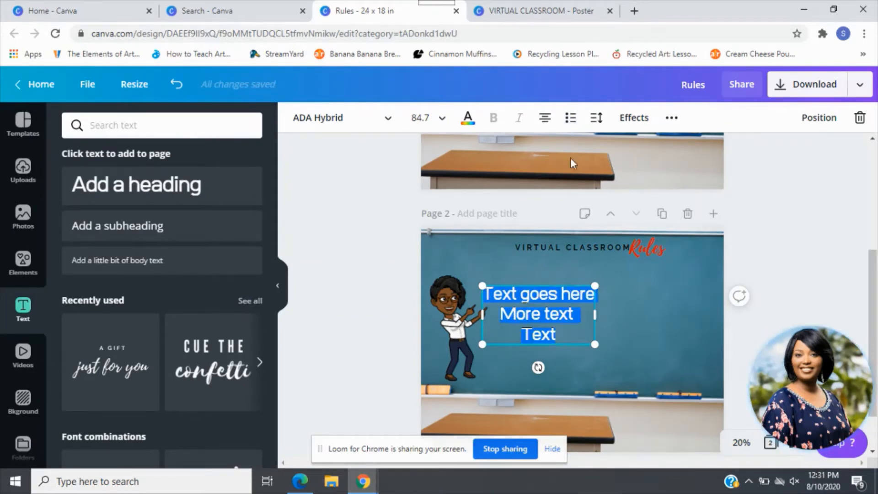
pyautogui.click(570, 117)
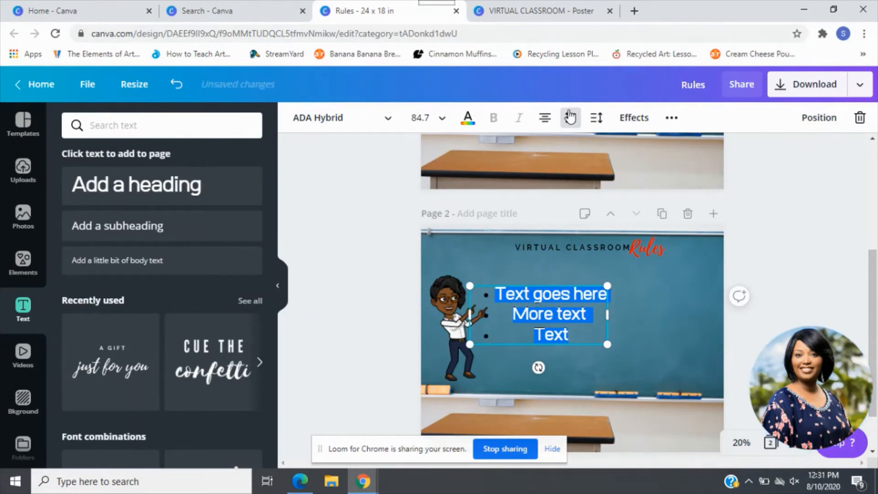
# Change the bulleted sample lines to a numbered list and add an empty fourth item.
pyautogui.click(582, 333)
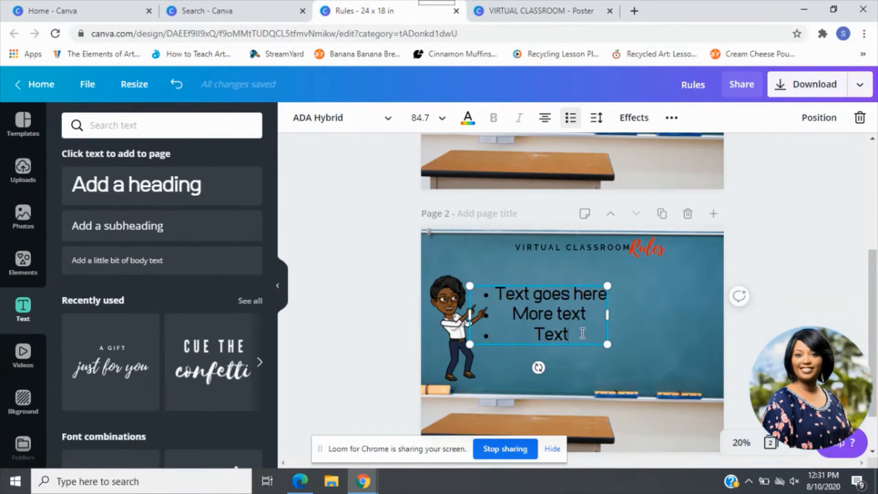
pyautogui.press('Return')
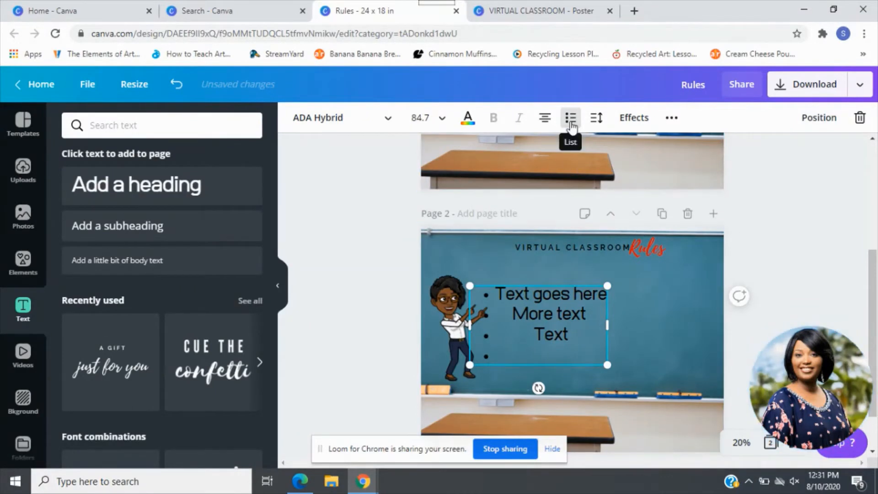
pyautogui.press('BackSpace')
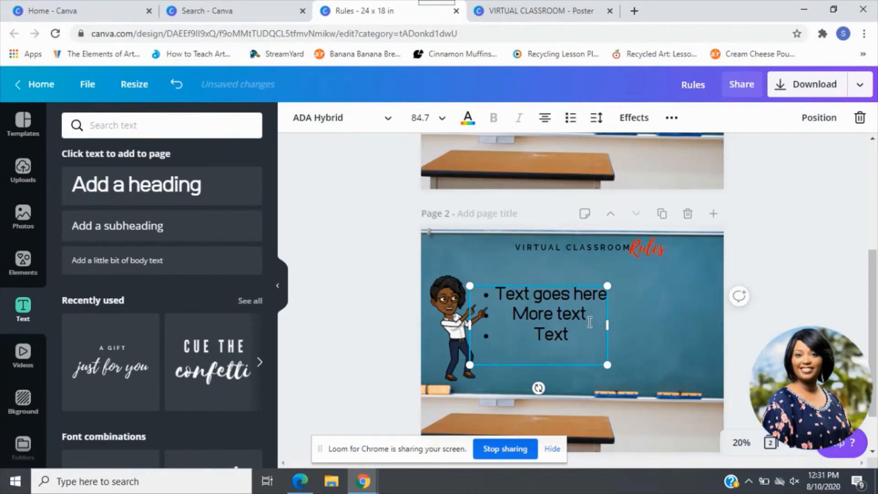
pyautogui.hotkey('ctrl', 'a')
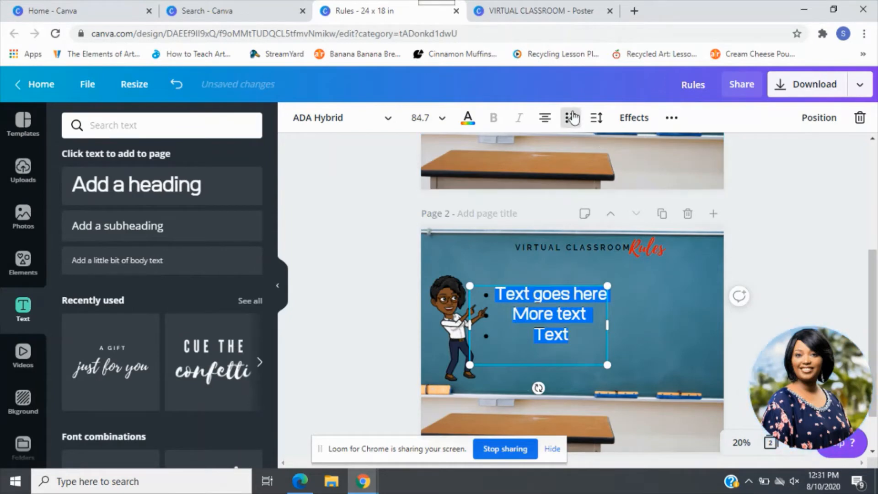
pyautogui.click(579, 331)
pyautogui.press('Return')
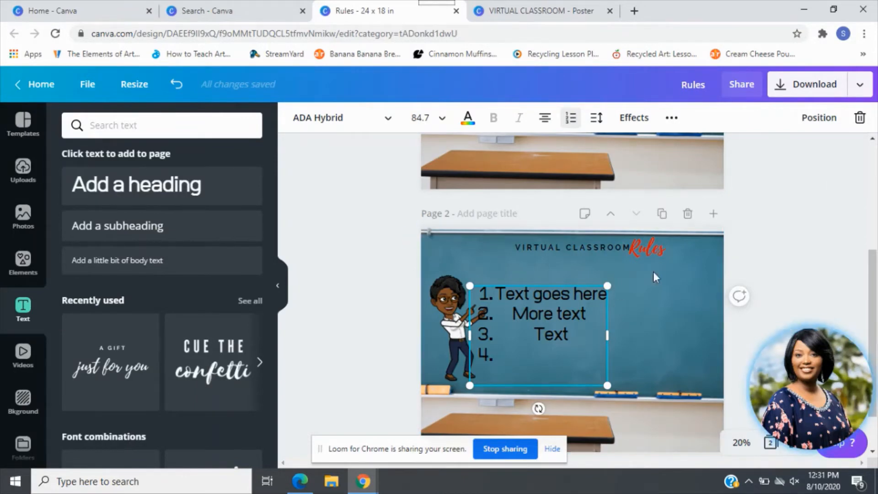
pyautogui.click(860, 118)
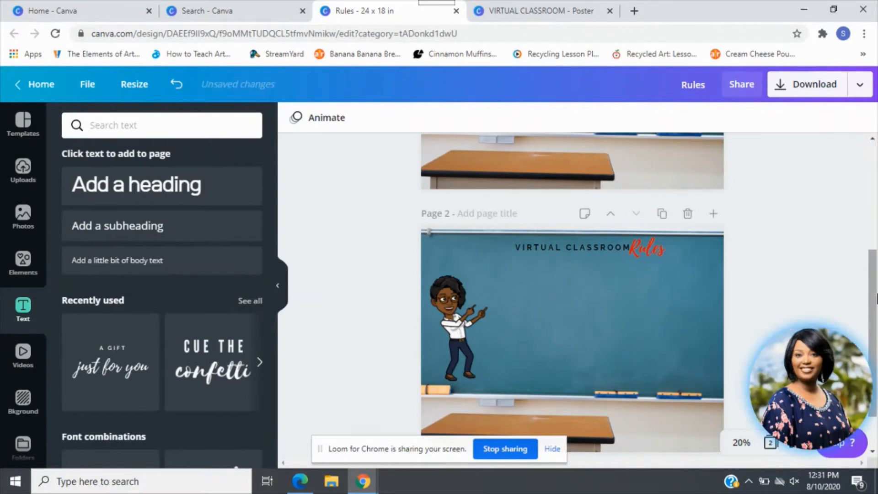
pyautogui.moveTo(877, 295); pyautogui.dragTo(876, 299)
pyautogui.click(176, 84)
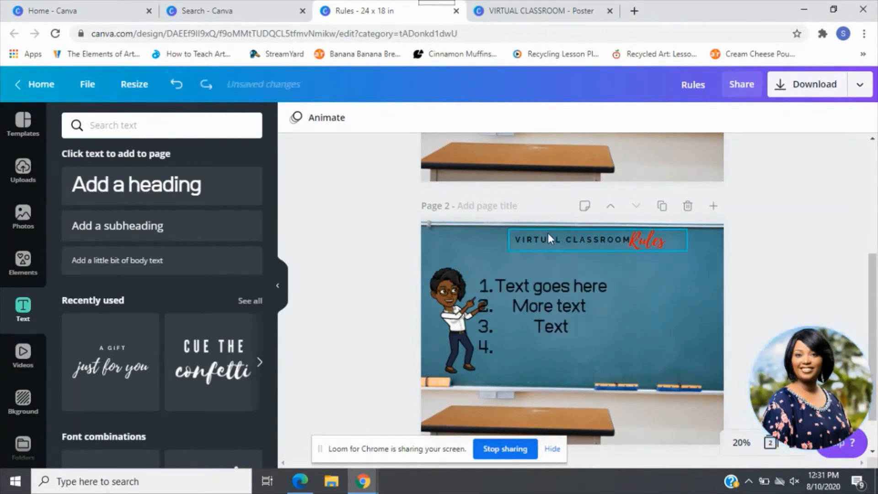
# Try several colours on the three numbered sample lines on page 2, ending with orange from the untitled palette.
pyautogui.click(562, 348)
pyautogui.moveTo(562, 344); pyautogui.dragTo(473, 275)
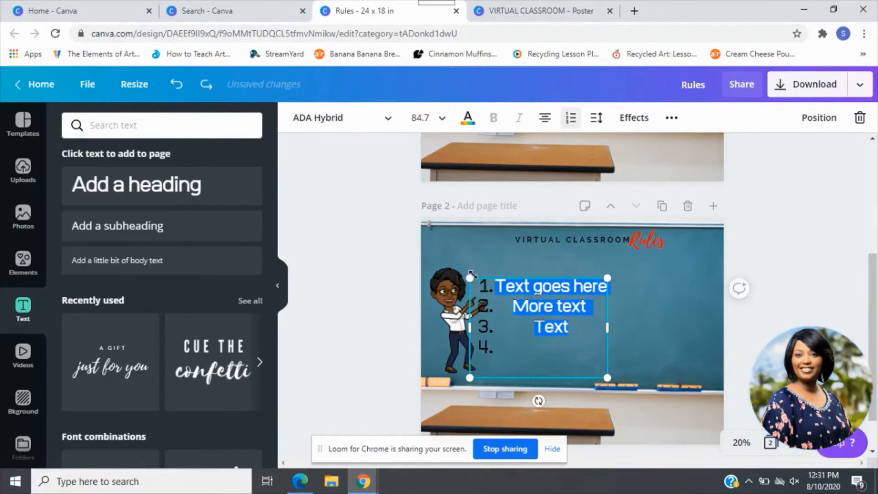
pyautogui.click(468, 119)
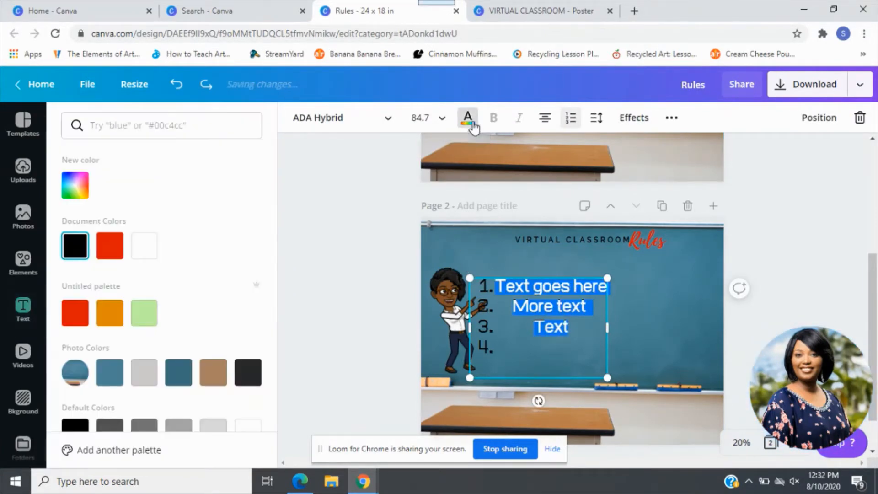
pyautogui.click(112, 371)
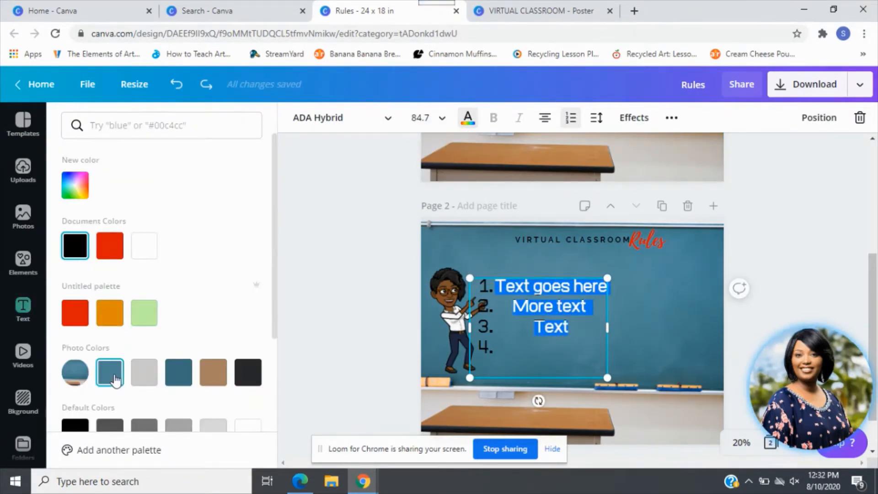
pyautogui.click(246, 377)
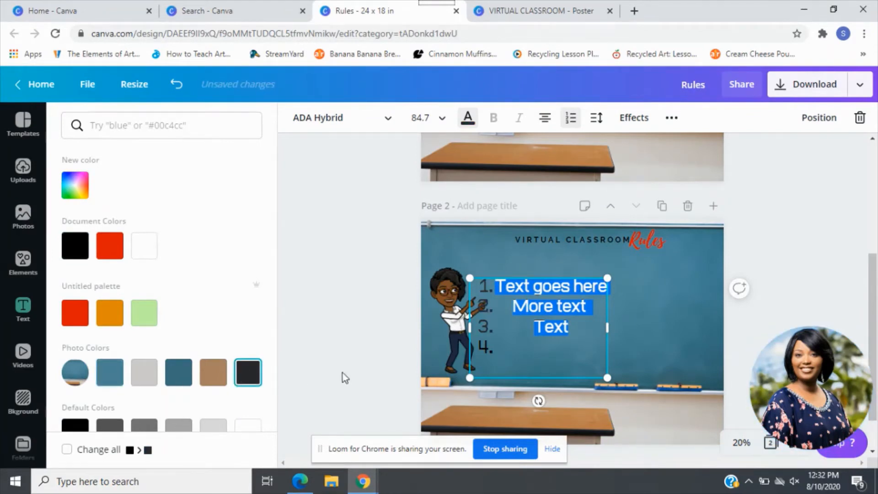
pyautogui.click(144, 426)
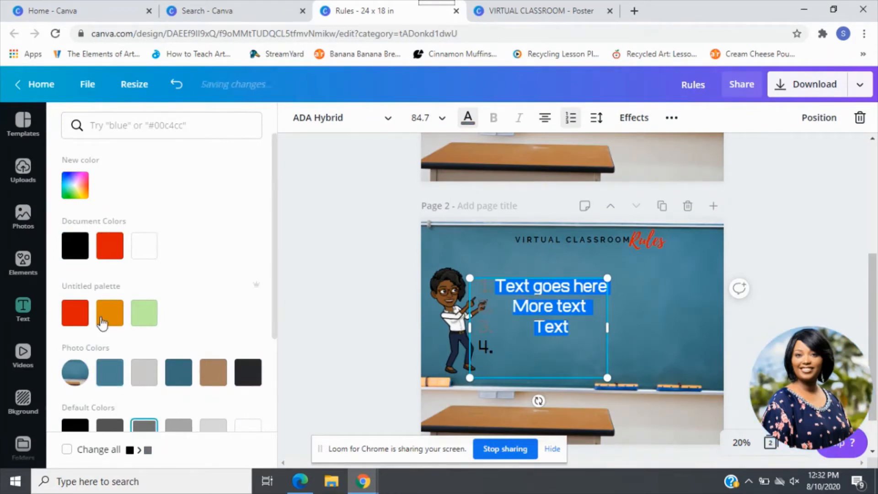
pyautogui.click(114, 320)
# Delete the numbered sample text box from the page 2 chalkboard.
pyautogui.click(541, 366)
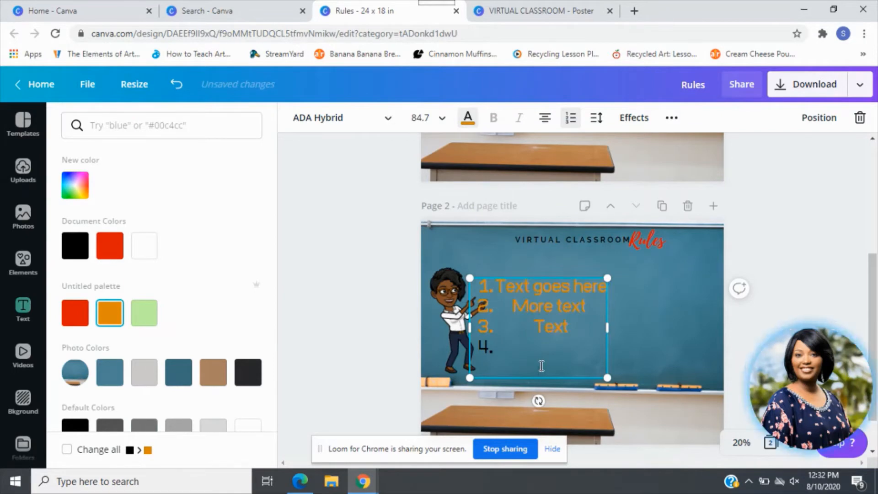
pyautogui.click(859, 118)
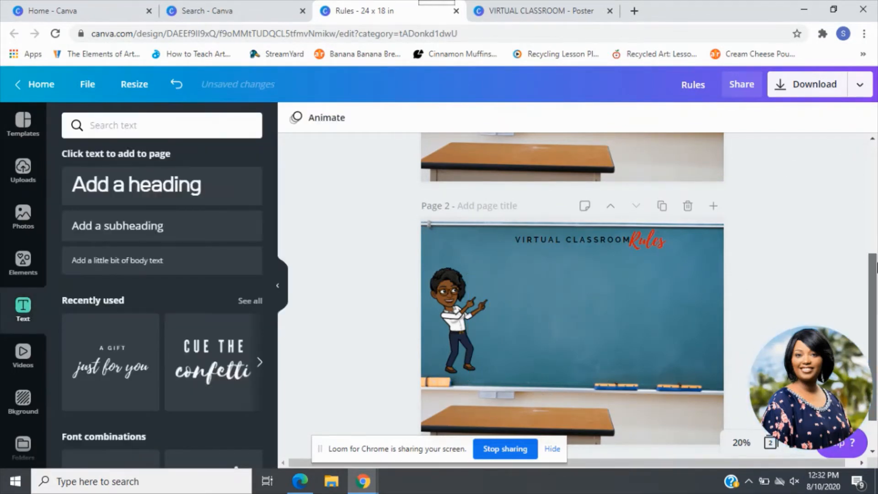
# Try duplicating the white rules text box in place on page 1, and undo the duplicate.
pyautogui.moveTo(874, 267); pyautogui.dragTo(874, 176)
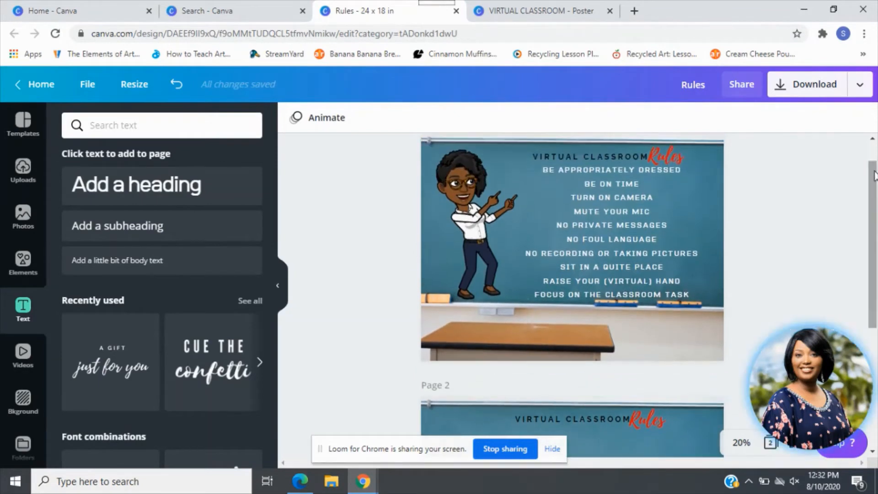
pyautogui.click(650, 197)
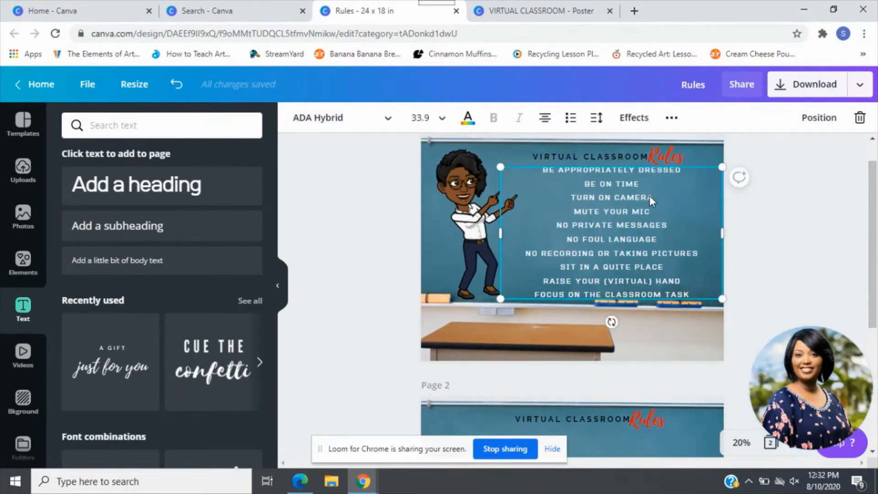
pyautogui.rightClick(650, 196)
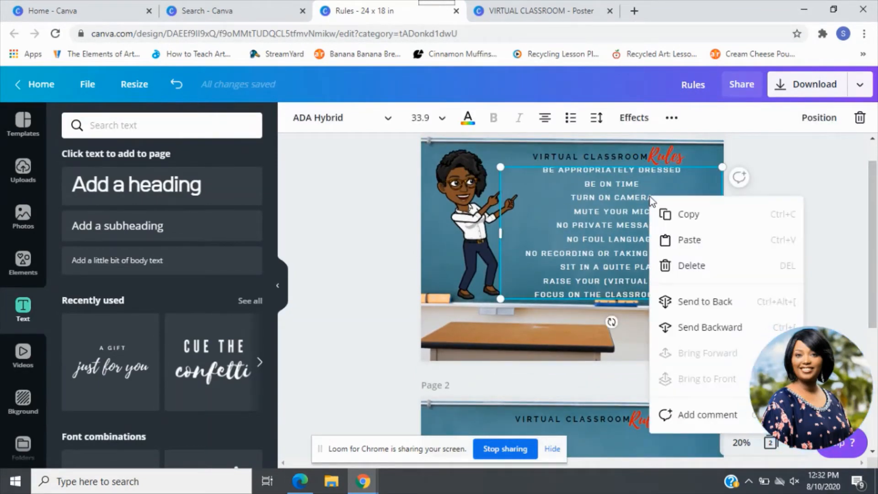
pyautogui.click(671, 120)
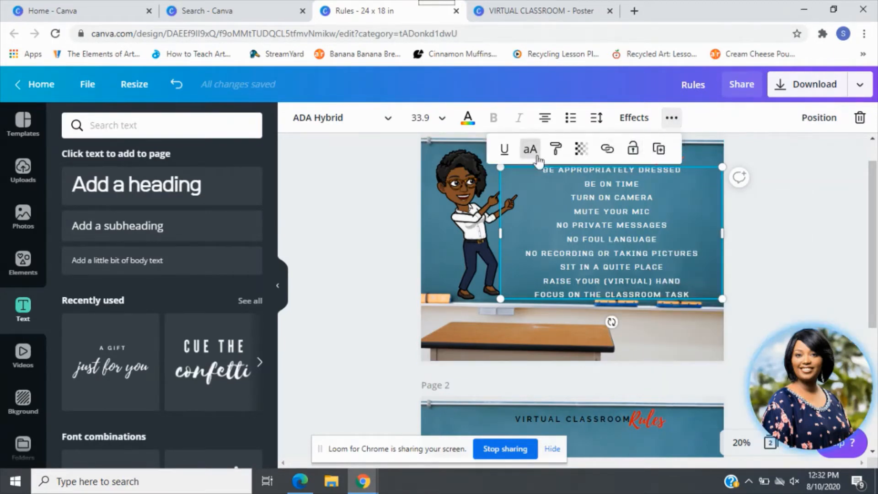
pyautogui.click(659, 150)
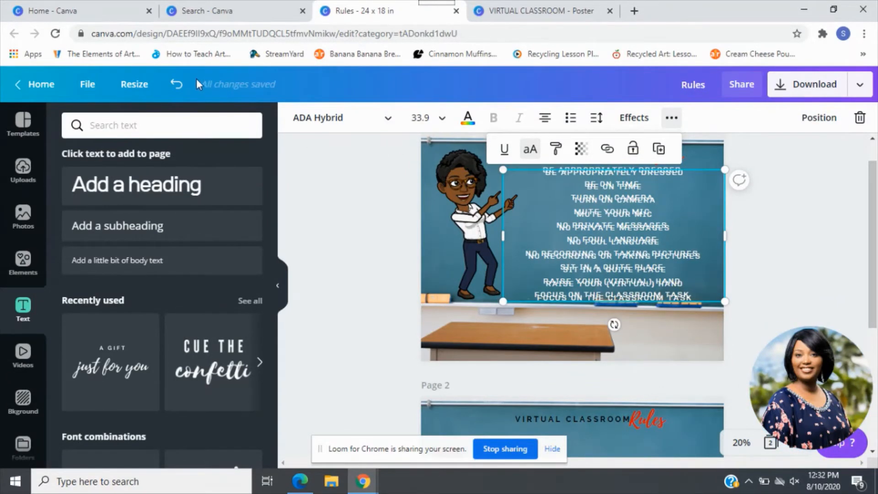
pyautogui.click(176, 84)
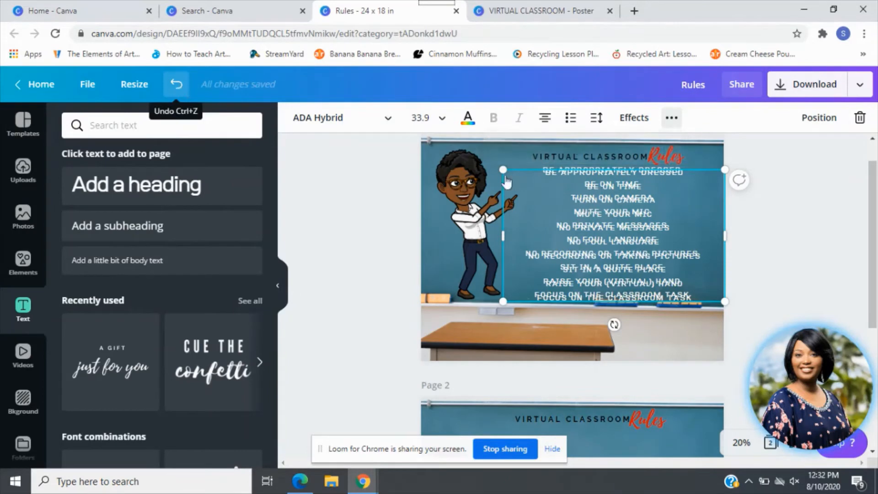
# Copy the full rules text box from page 1 and paste it onto the page 2 chalkboard.
pyautogui.rightClick(651, 224)
pyautogui.click(689, 243)
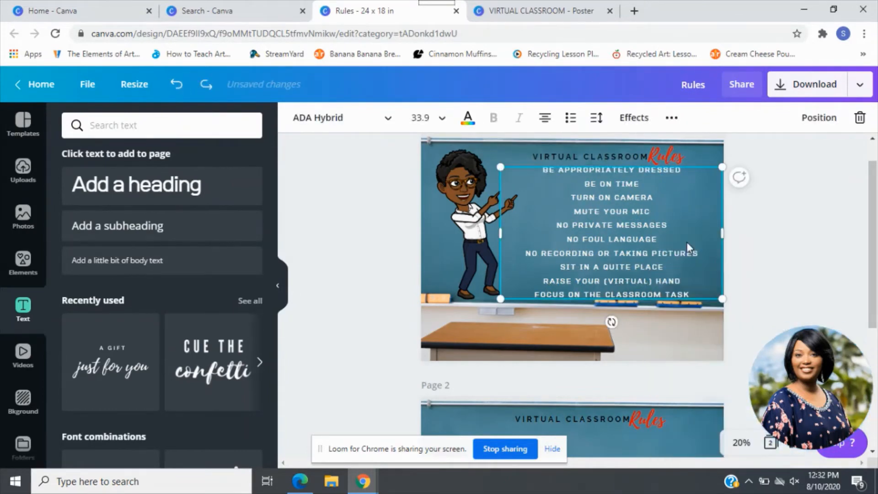
pyautogui.moveTo(875, 235); pyautogui.dragTo(876, 352)
pyautogui.click(623, 233)
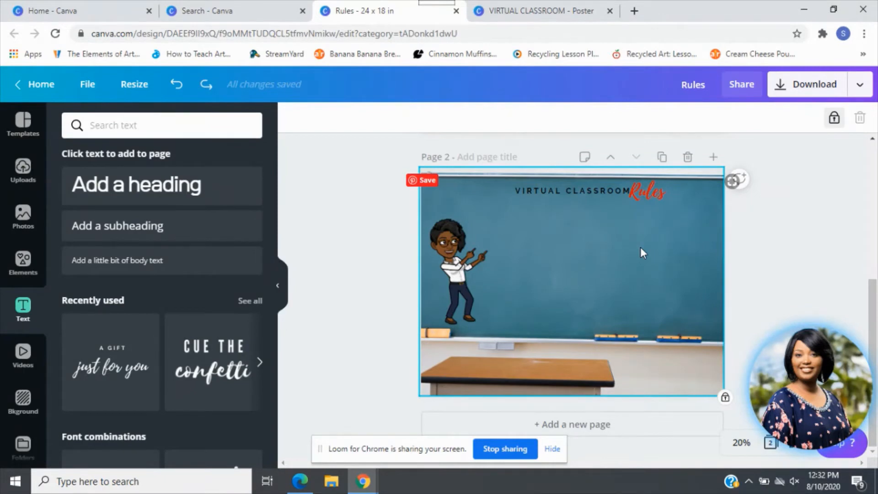
pyautogui.hotkey('ctrl', 'v')
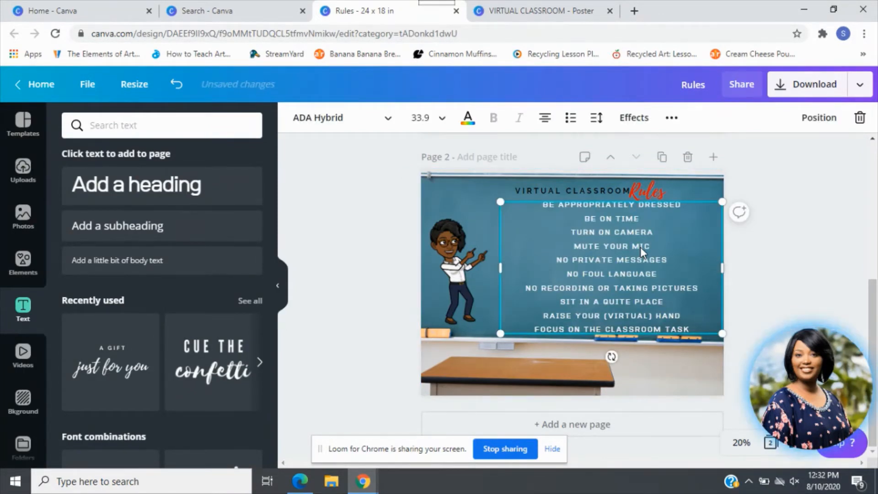
# Shift the "Virtual Classroom Rules" heading group on page 2 slightly right so it sits centred above the rules list.
pyautogui.moveTo(874, 298); pyautogui.dragTo(876, 252)
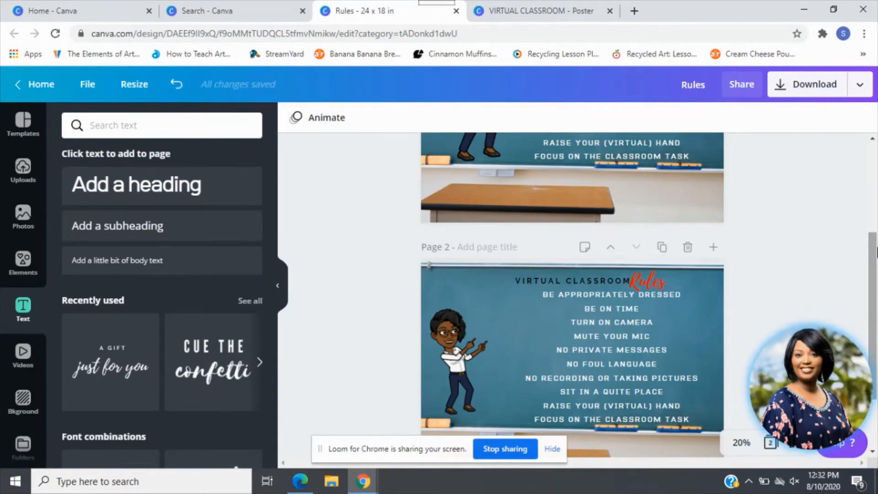
pyautogui.moveTo(873, 316); pyautogui.dragTo(874, 347)
pyautogui.click(614, 234)
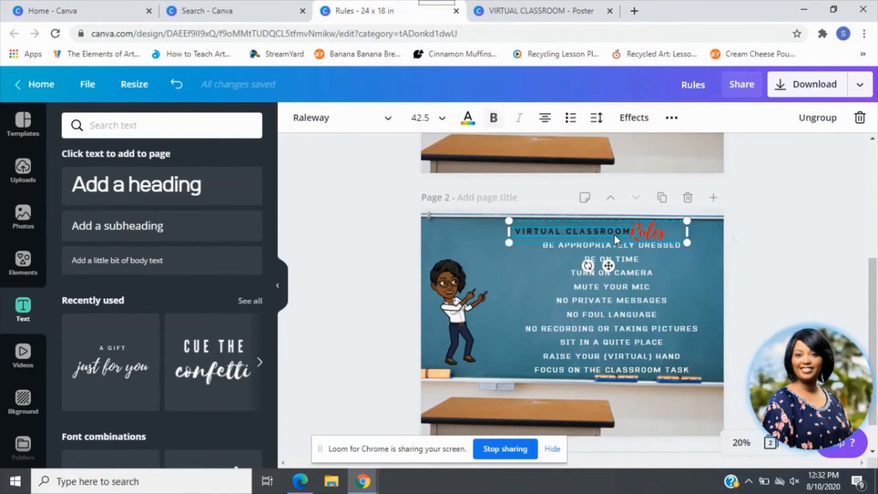
pyautogui.moveTo(624, 235); pyautogui.dragTo(633, 236)
pyautogui.click(770, 268)
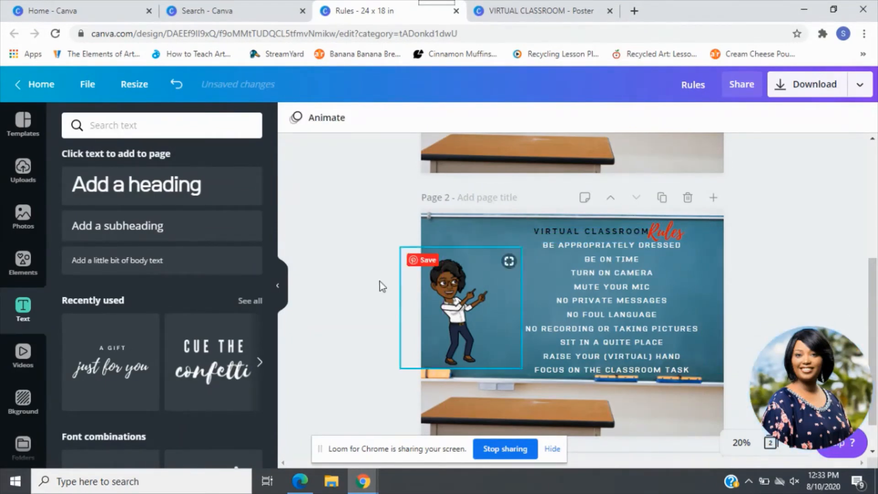
# Crop the empty margins on both sides of the page 2 Bitmoji teacher so the frame fits closely around the figure.
pyautogui.click(446, 320)
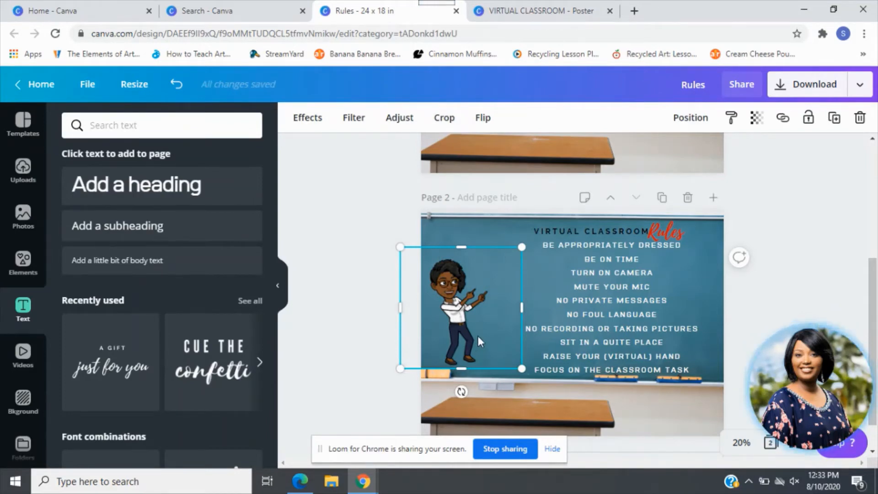
pyautogui.click(459, 117)
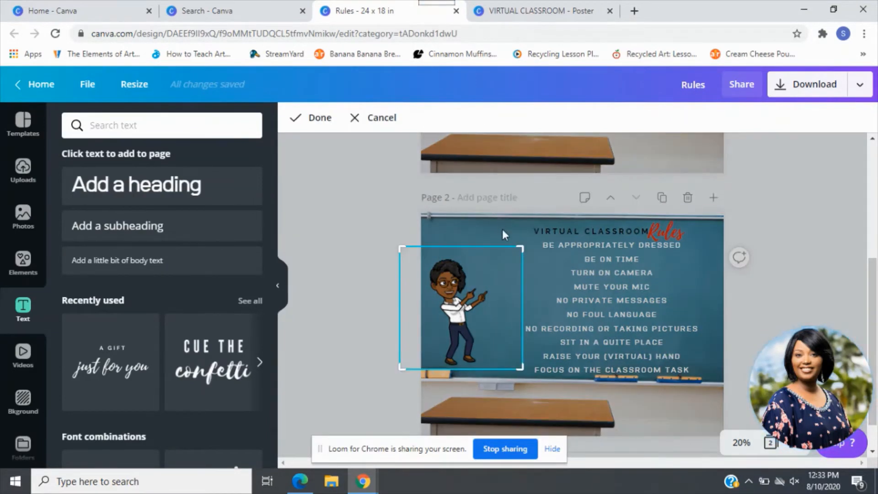
pyautogui.moveTo(520, 247); pyautogui.dragTo(494, 252)
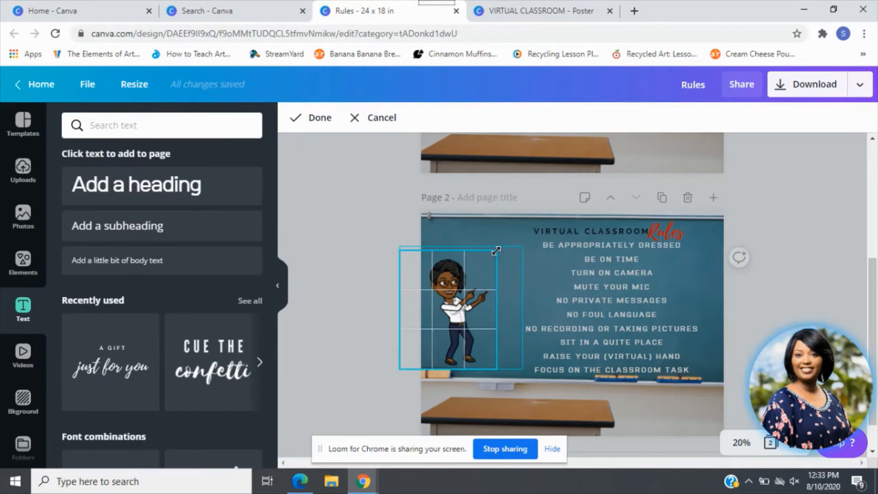
pyautogui.moveTo(401, 248); pyautogui.dragTo(428, 250)
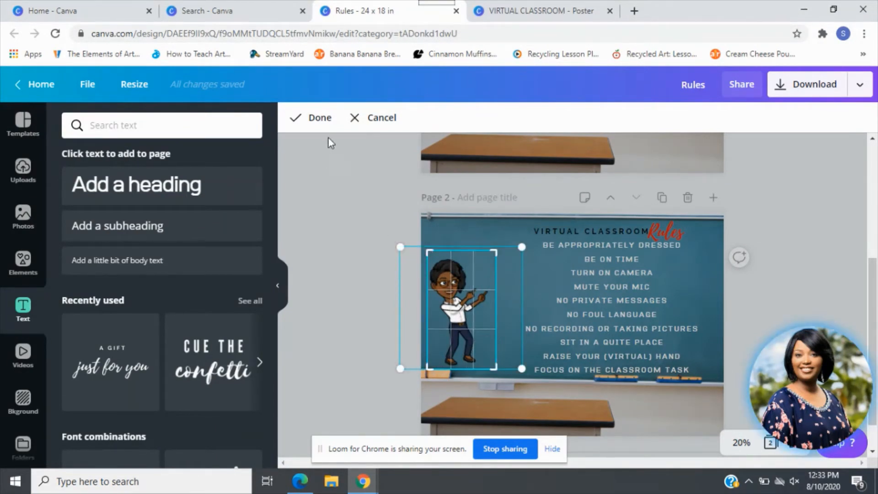
pyautogui.click(322, 122)
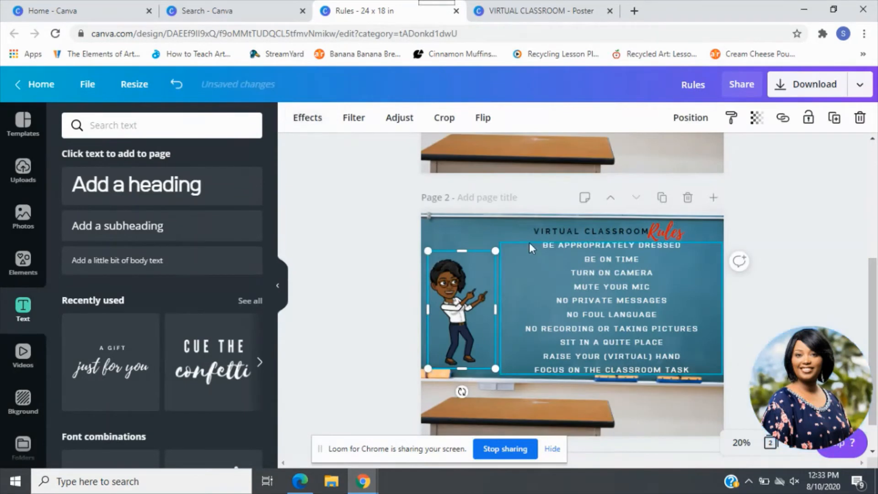
# Enlarge the cropped Bitmoji teacher to nearly the full chalkboard height and position it beside the rules list.
pyautogui.moveTo(511, 248); pyautogui.dragTo(533, 217)
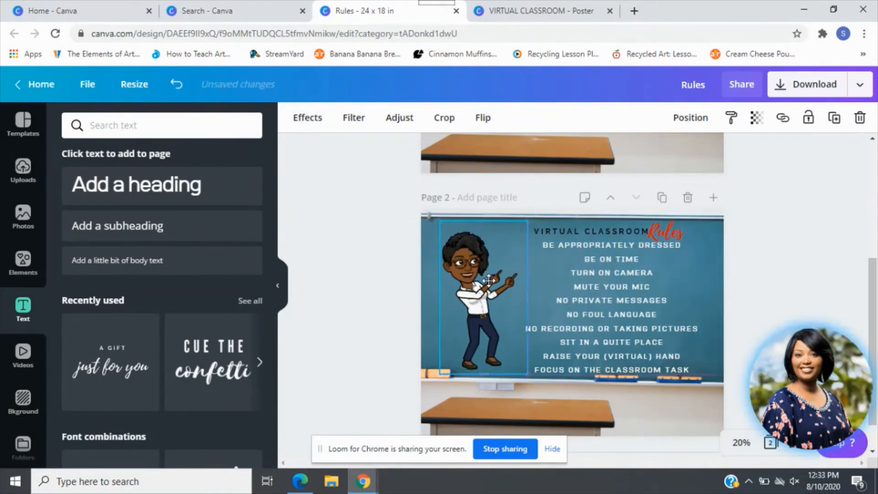
pyautogui.moveTo(488, 278); pyautogui.dragTo(498, 284)
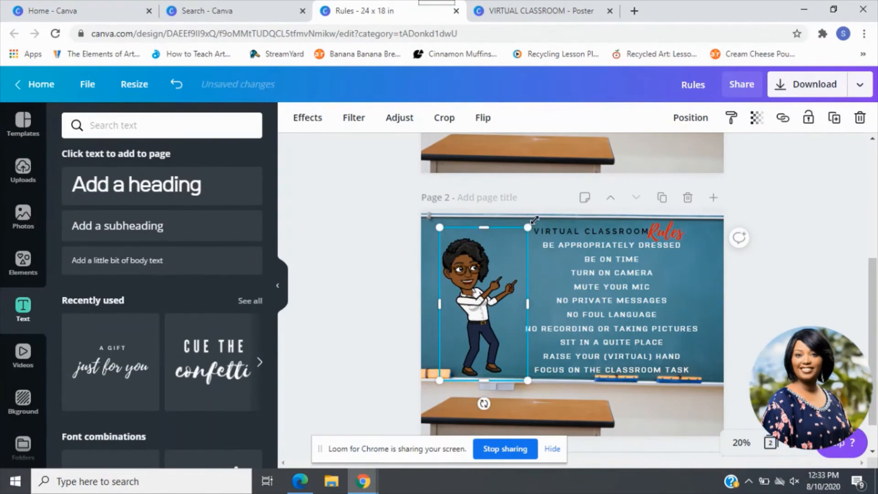
pyautogui.moveTo(535, 220); pyautogui.dragTo(542, 207)
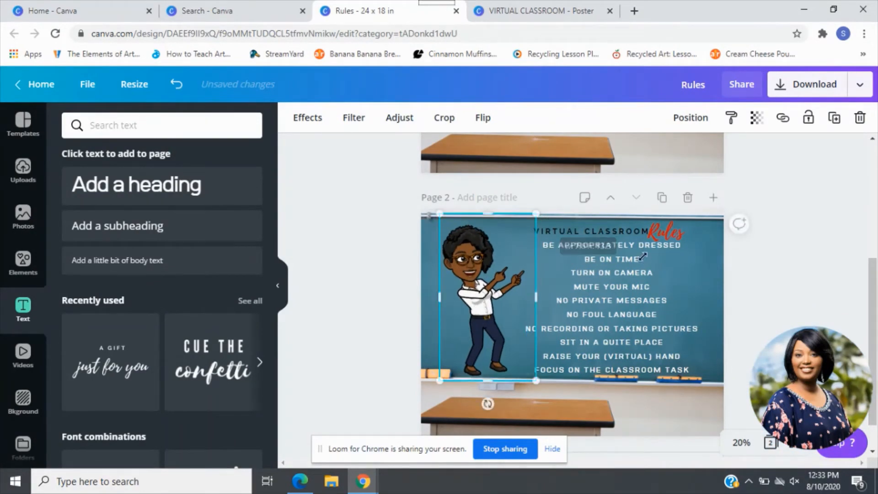
pyautogui.click(796, 256)
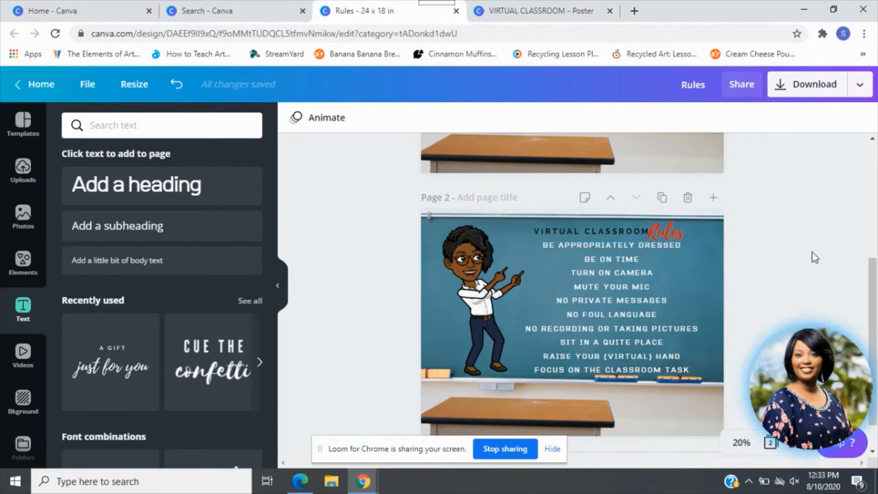
# In the open VIRTUAL CLASSROOM poster design, add a blank second page and fill it with the single-image grid.
pyautogui.click(514, 10)
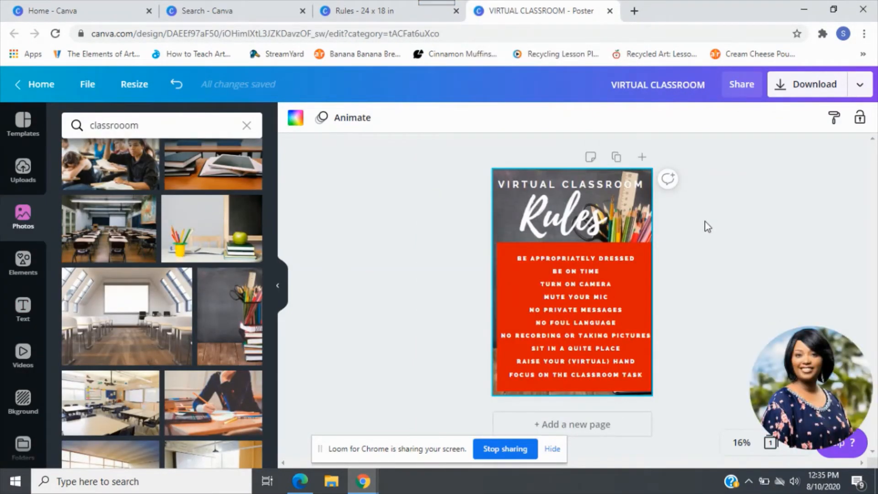
pyautogui.click(852, 188)
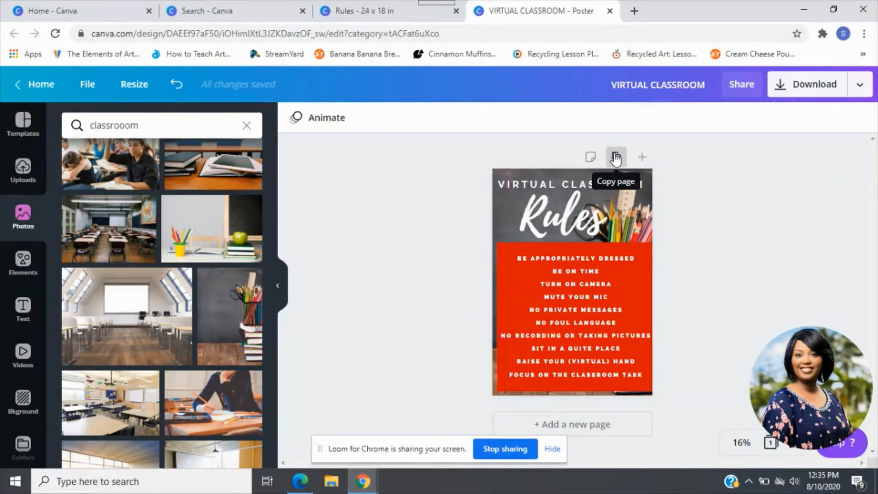
pyautogui.click(575, 424)
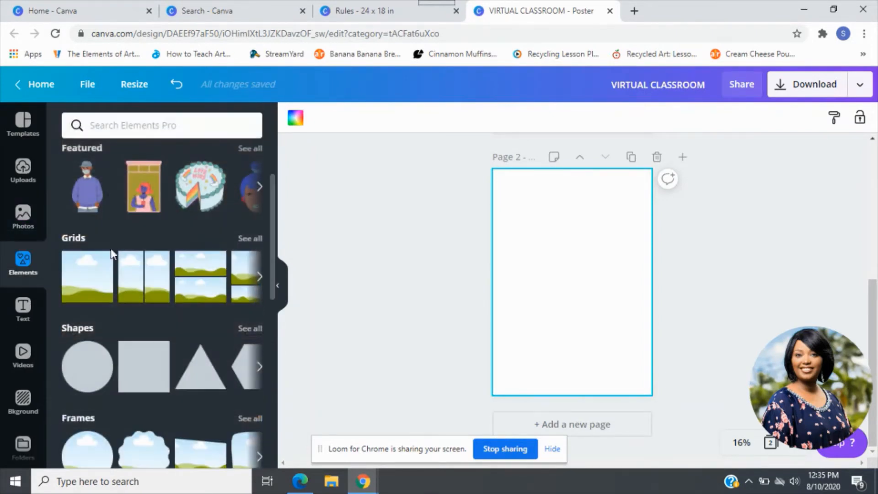
pyautogui.click(91, 287)
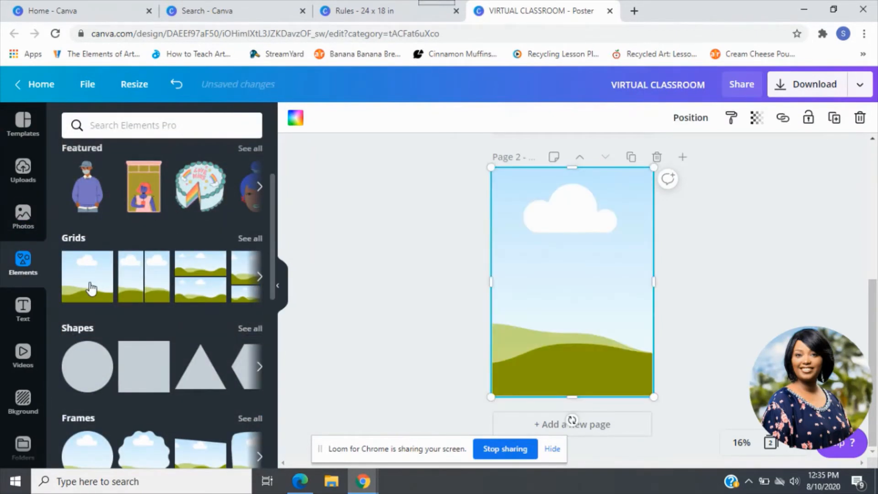
# Try filling the page 2 grid with the classroom photo of a desk with coloured pencils and an apple, and undo it.
pyautogui.click(21, 228)
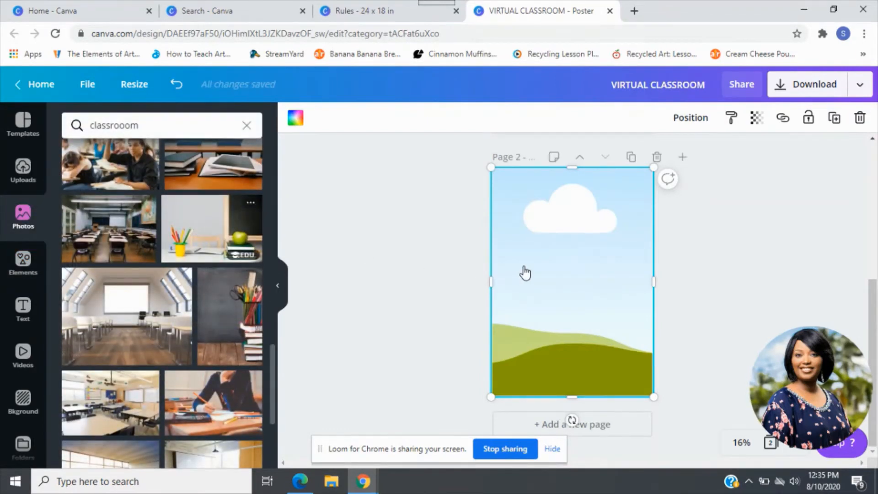
pyautogui.moveTo(212, 229); pyautogui.dragTo(561, 253)
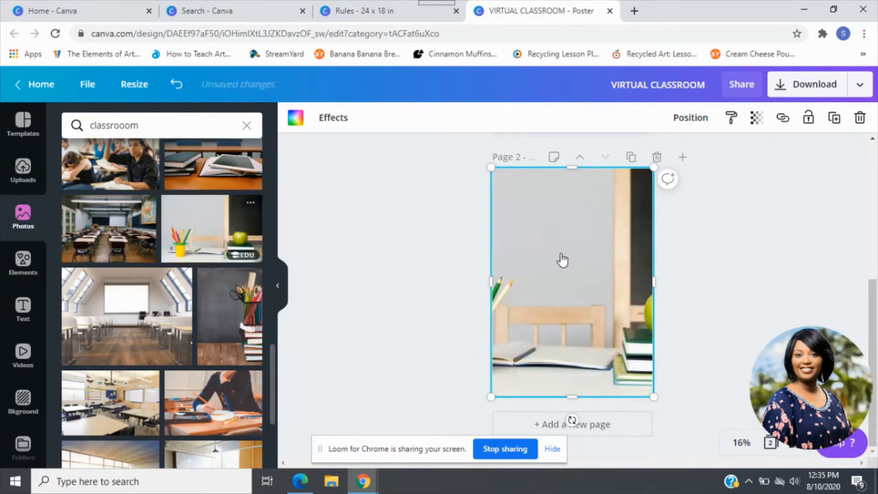
pyautogui.click(176, 84)
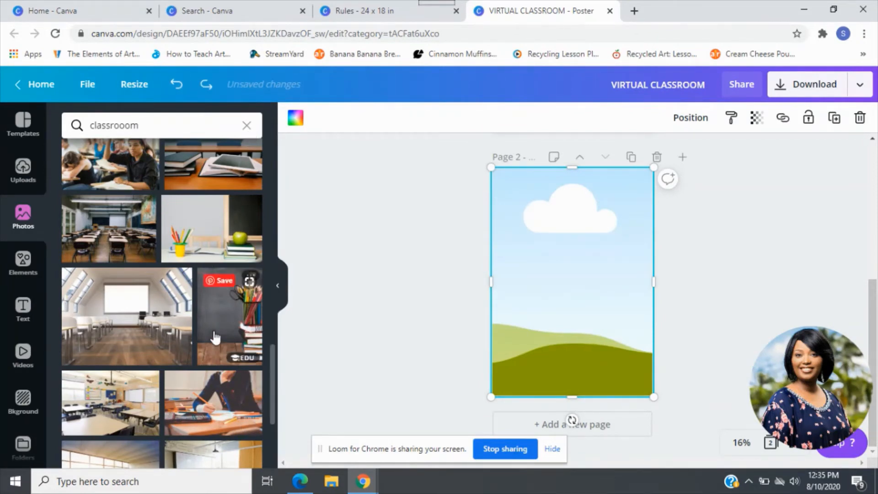
# Fill the page 2 grid with the blackboard photo of scissors, coloured pencils and stacked books, and lock it in place.
pyautogui.moveTo(215, 337); pyautogui.dragTo(504, 315)
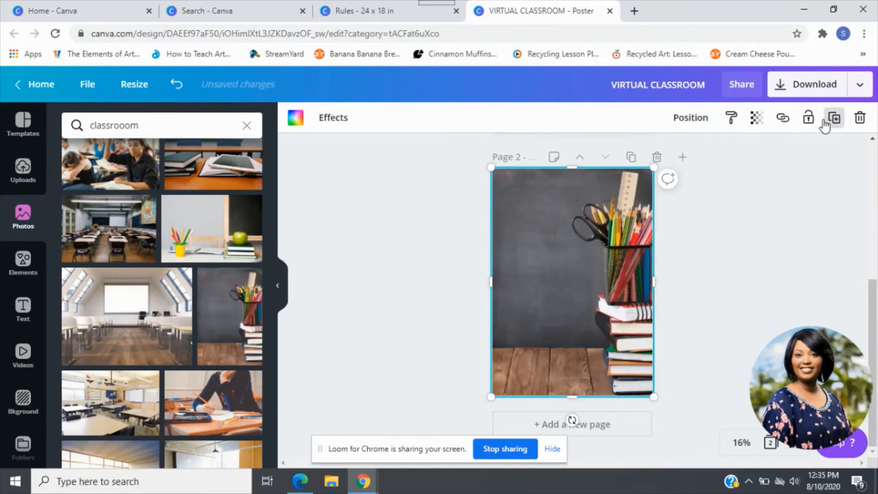
pyautogui.click(808, 119)
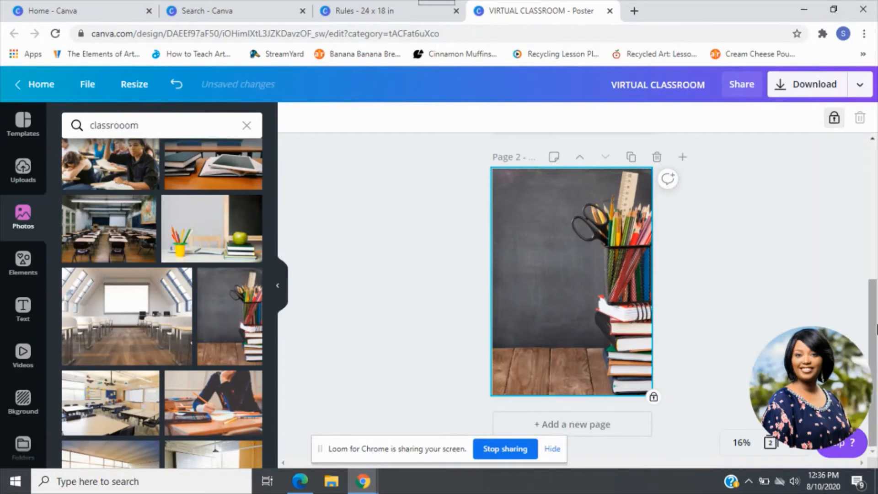
pyautogui.moveTo(876, 326); pyautogui.dragTo(876, 146)
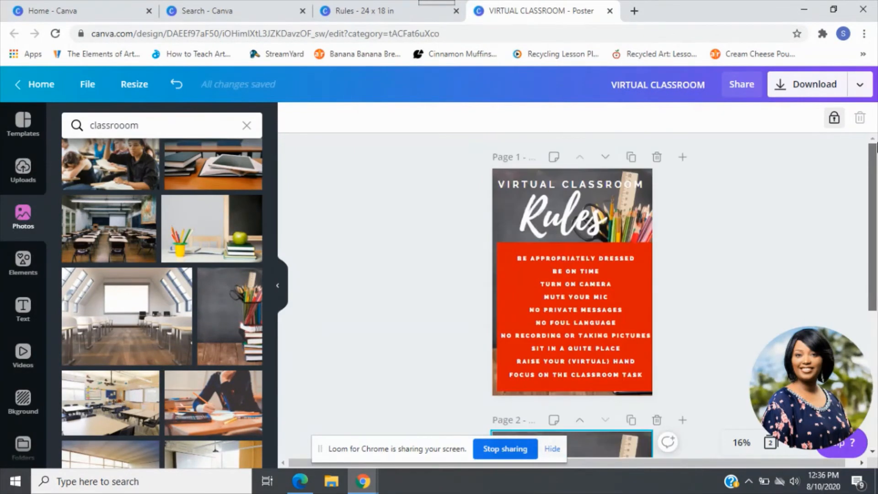
pyautogui.moveTo(877, 178); pyautogui.dragTo(875, 326)
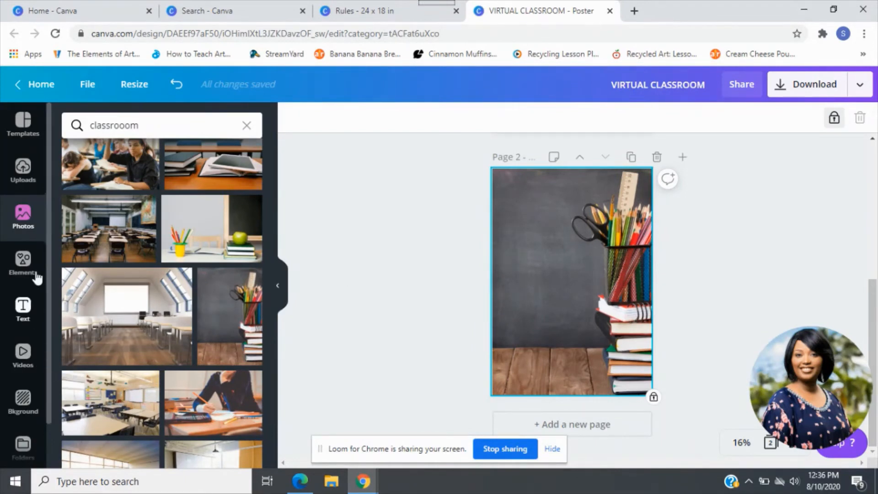
# Add the "A gift just for you" font combination to page 2, move it to the chalkboard's upper area and ungroup it.
pyautogui.click(23, 309)
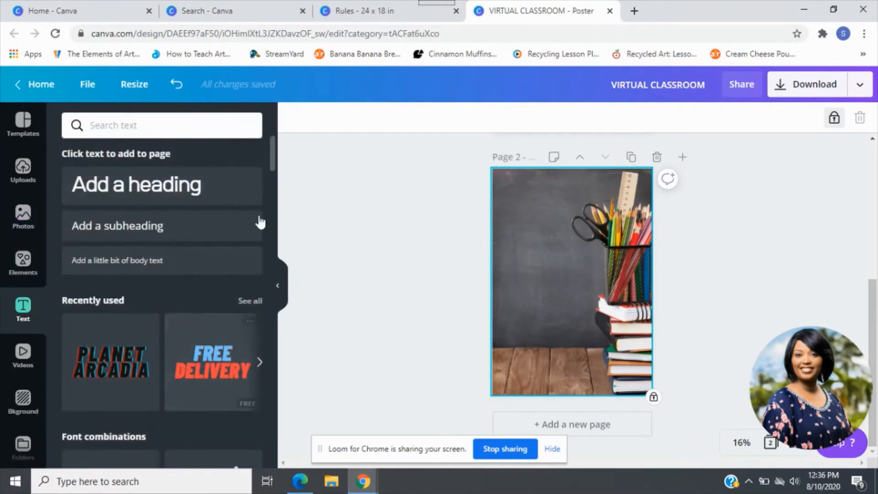
pyautogui.scroll(-3, 274, 180)
pyautogui.moveTo(275, 180); pyautogui.dragTo(276, 328)
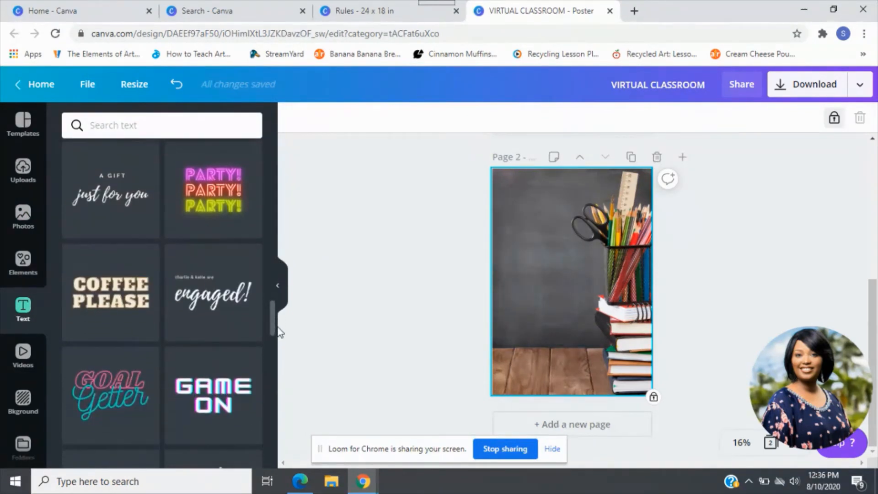
pyautogui.click(108, 210)
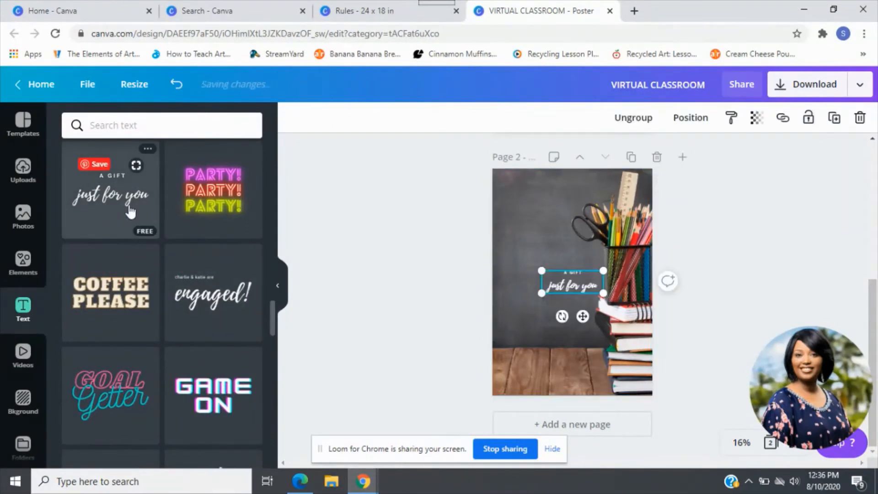
pyautogui.moveTo(571, 268); pyautogui.dragTo(577, 196)
pyautogui.click(818, 117)
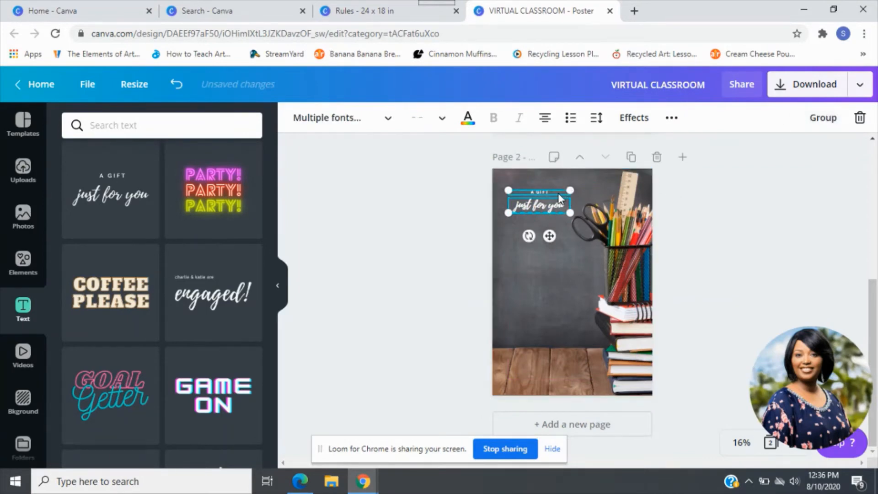
pyautogui.click(767, 270)
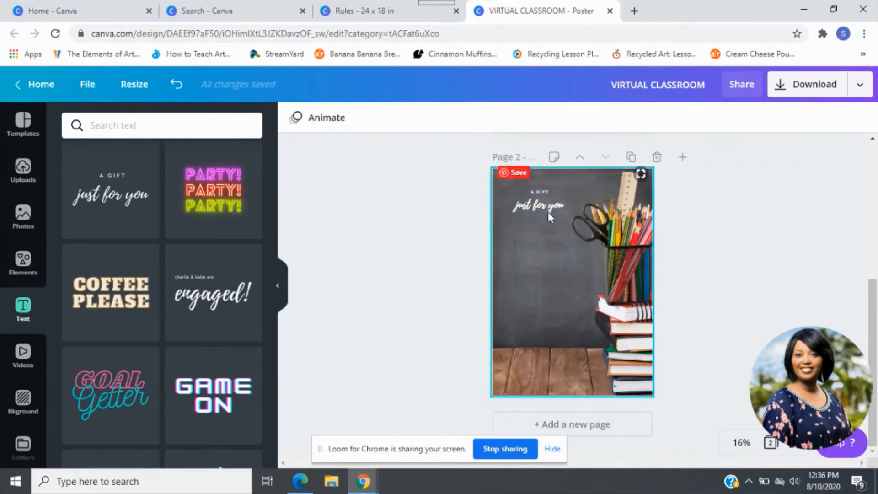
# Check the font and size of page 2's "A GIFT" line and of both title lines on page 1.
pyautogui.click(543, 194)
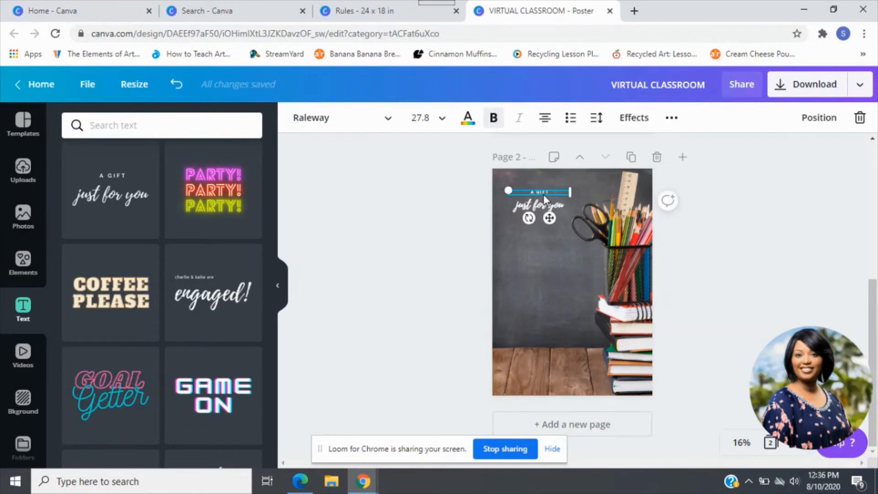
pyautogui.moveTo(876, 286); pyautogui.dragTo(875, 151)
pyautogui.click(547, 184)
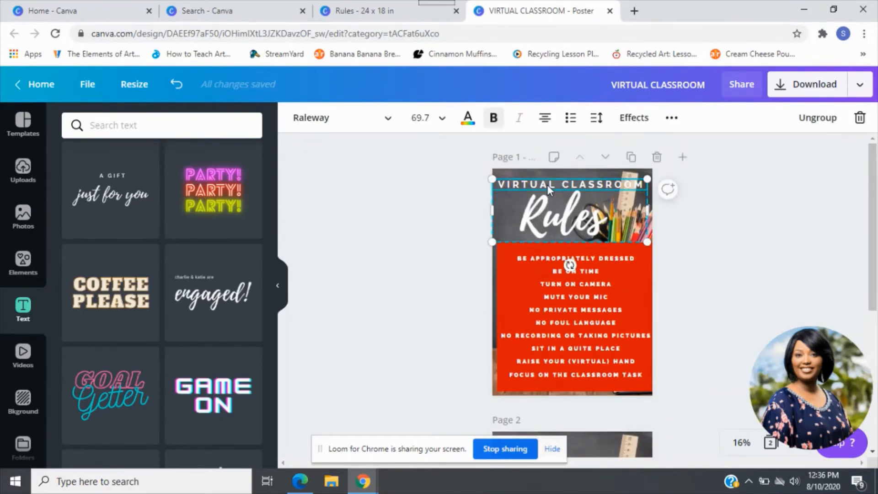
pyautogui.click(569, 228)
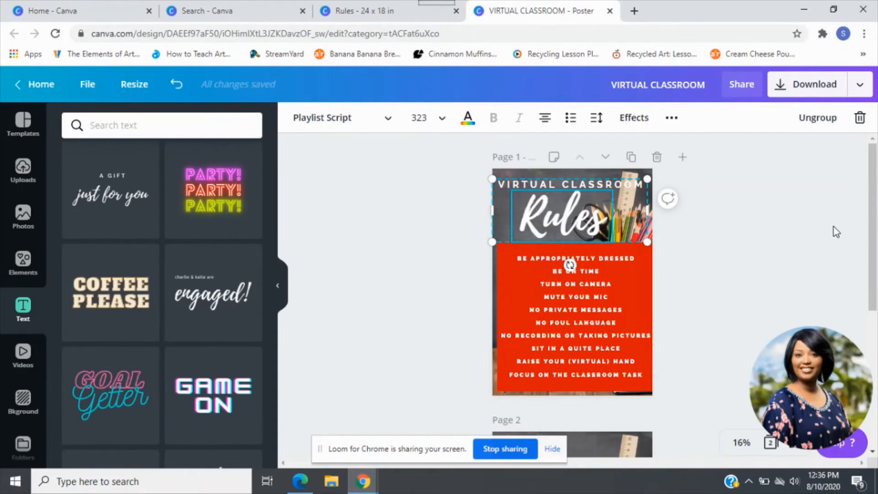
pyautogui.moveTo(873, 271); pyautogui.dragTo(873, 364)
# Delete both lines of the "A gift just for you" text from page 2.
pyautogui.click(526, 270)
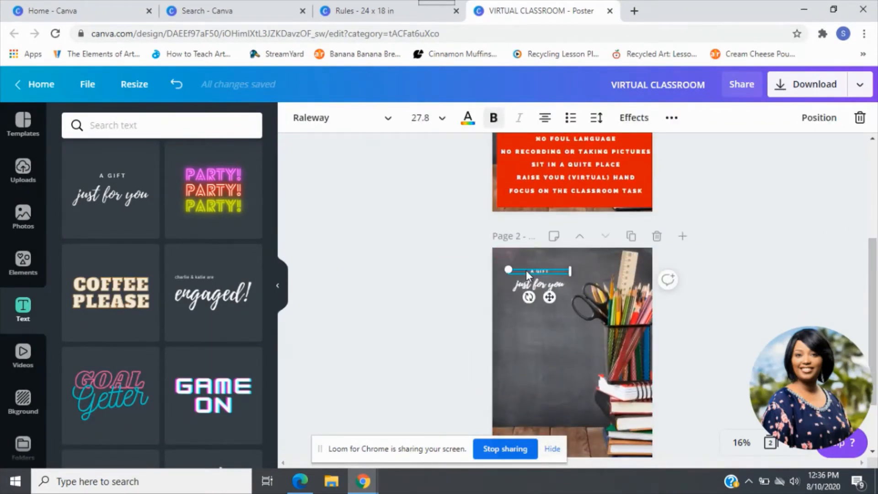
pyautogui.keyDown('shift'); pyautogui.click(526, 282); pyautogui.keyUp('shift')
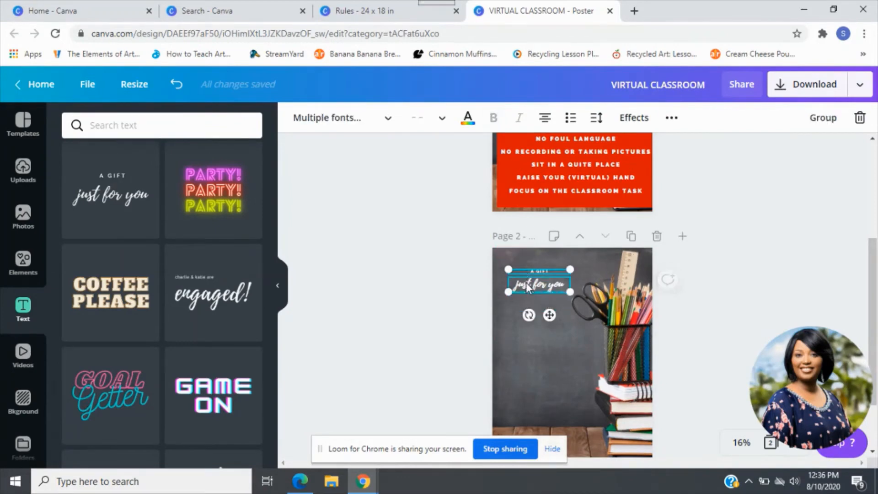
pyautogui.press('Delete')
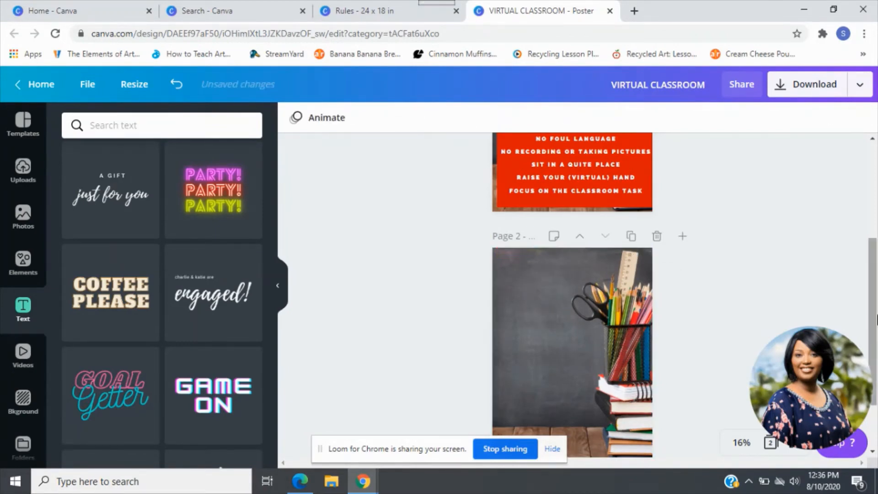
# Copy the grouped "VIRTUAL CLASSROOM Rules" title from page 1 and paste it onto page 2.
pyautogui.scroll(4, 603, 213)
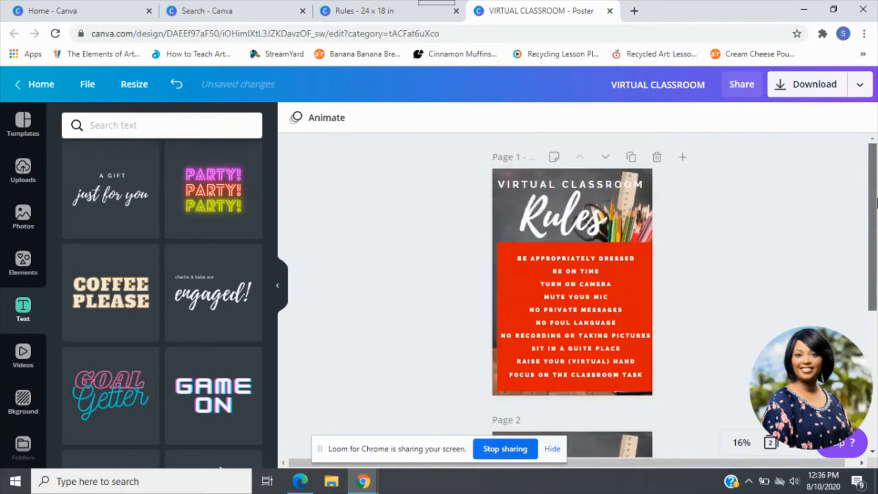
pyautogui.click(601, 214)
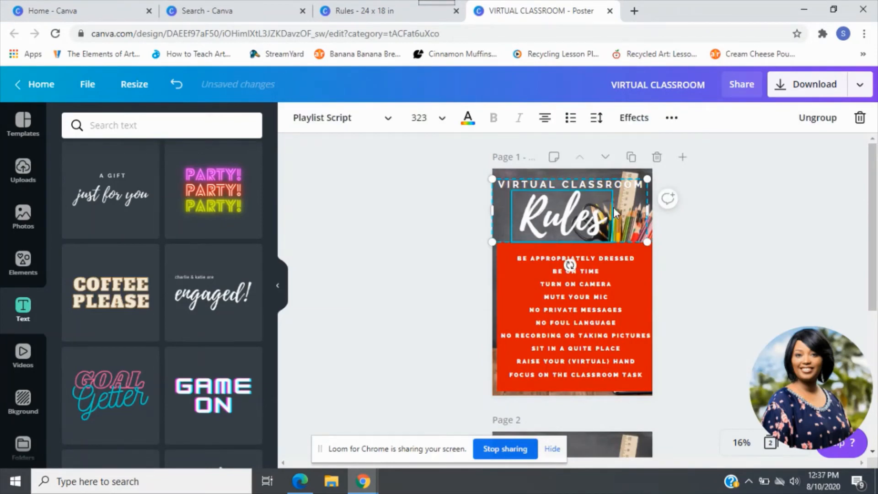
pyautogui.rightClick(615, 207)
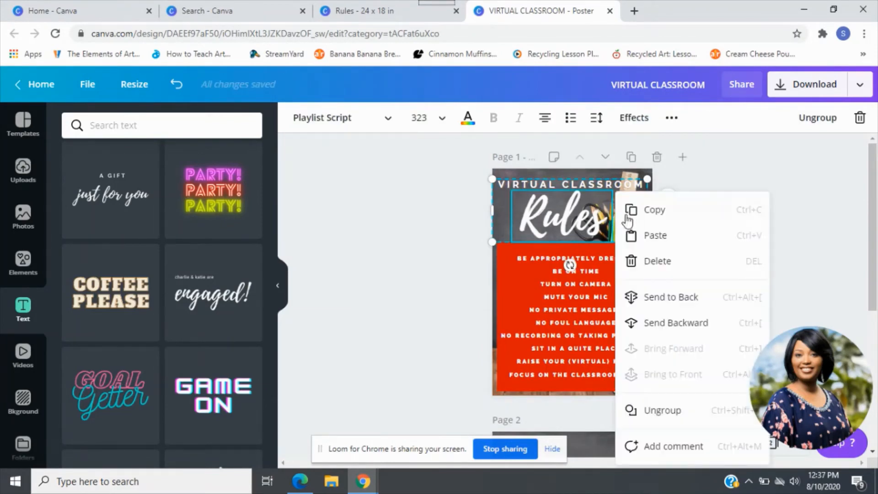
pyautogui.click(654, 208)
pyautogui.scroll(-5, 570, 265)
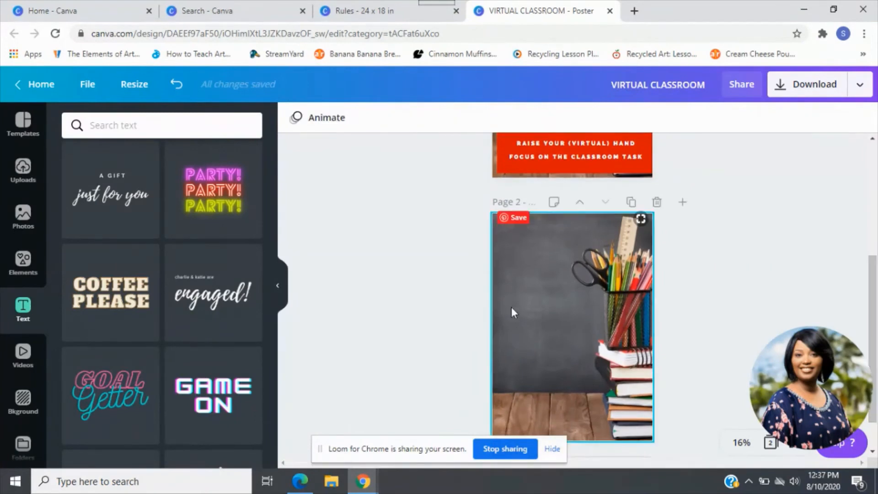
pyautogui.click(555, 251)
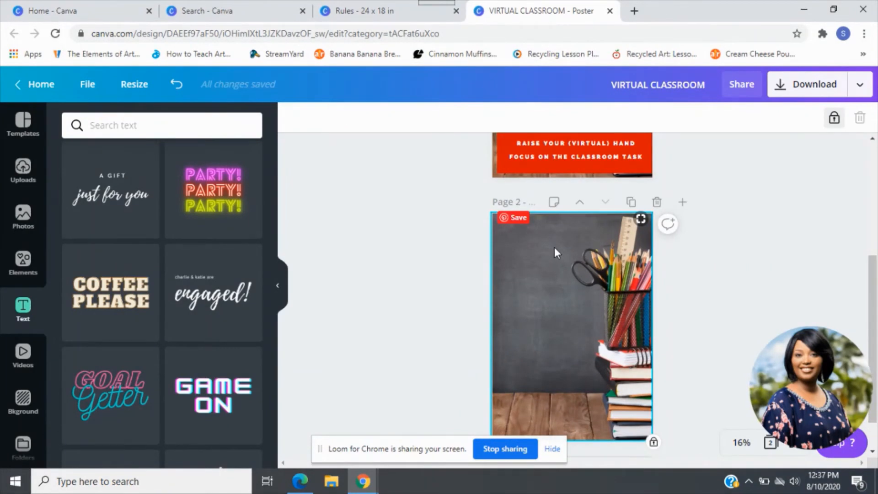
pyautogui.hotkey('ctrl', 'v')
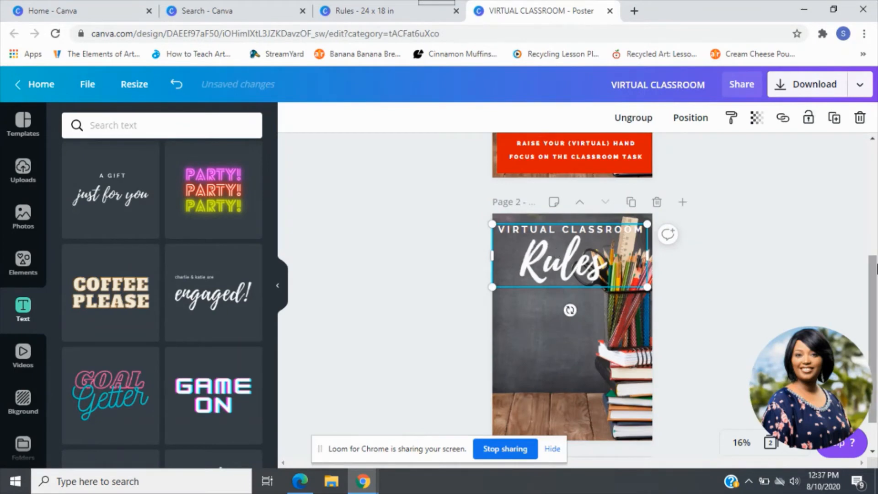
# Try setting the "Rules" text on page 2 to font size 200, and undo it.
pyautogui.moveTo(875, 269)
pyautogui.mouseDown()
pyautogui.moveTo(877, 156)
pyautogui.moveTo(877, 281)
pyautogui.mouseUp()
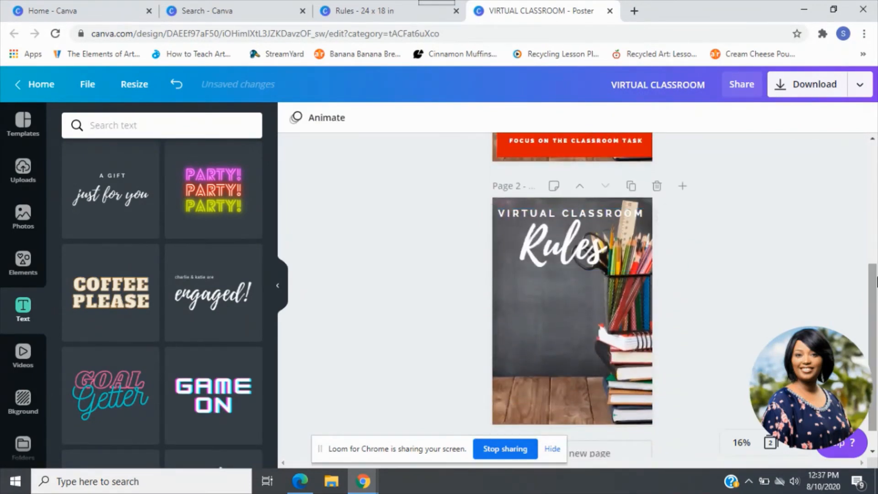
pyautogui.click(566, 218)
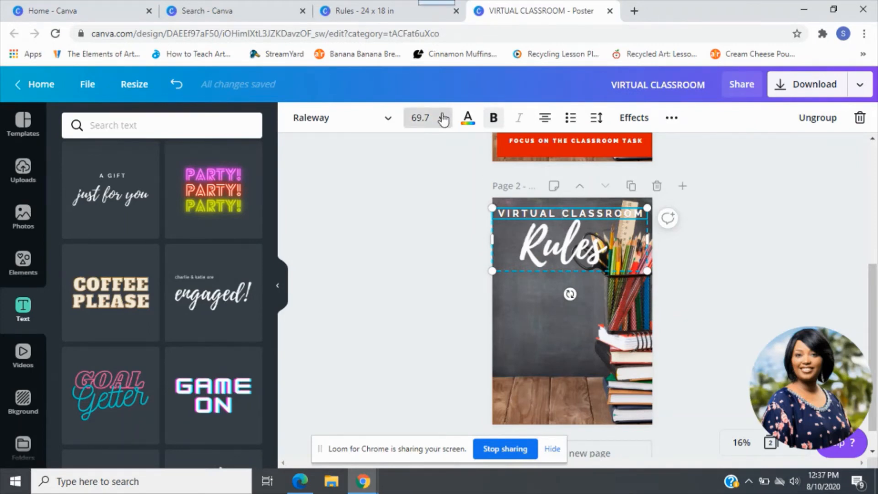
pyautogui.click(571, 235)
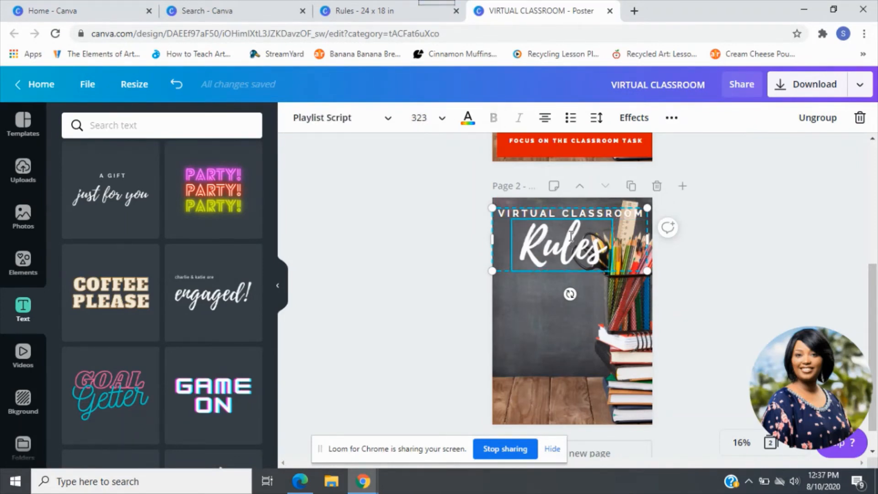
pyautogui.click(429, 119)
pyautogui.press('BackSpace')
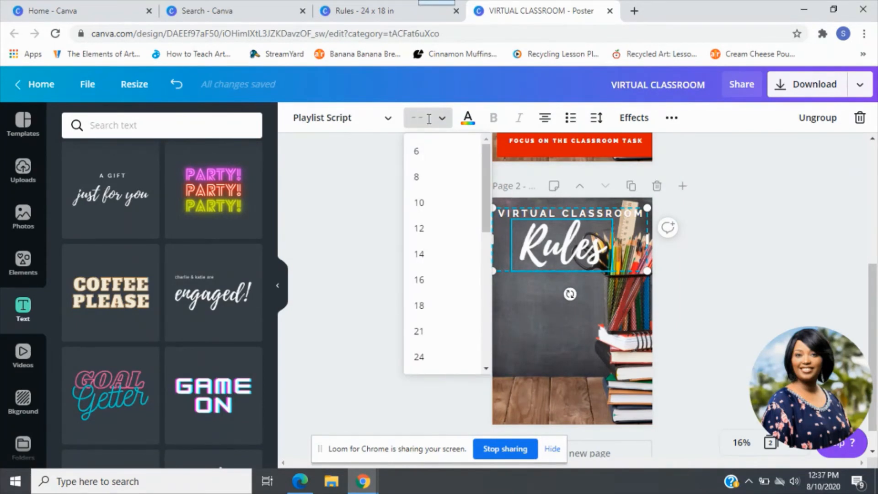
pyautogui.press('Return')
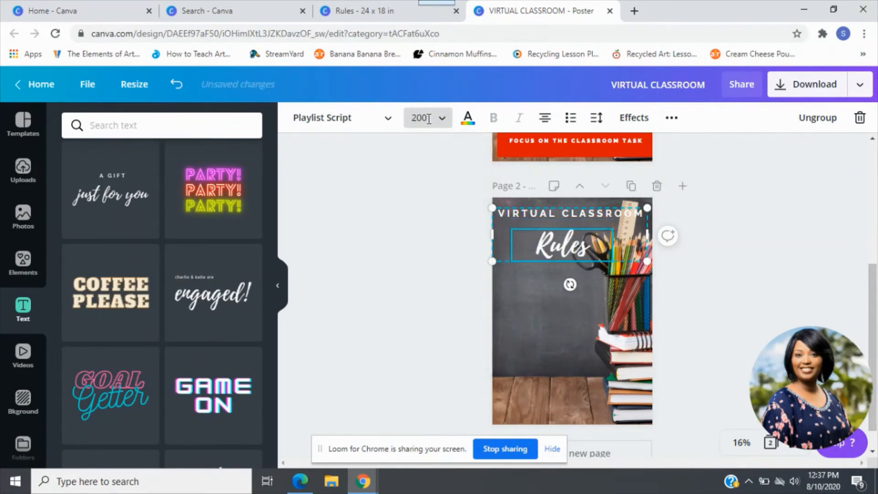
pyautogui.click(175, 86)
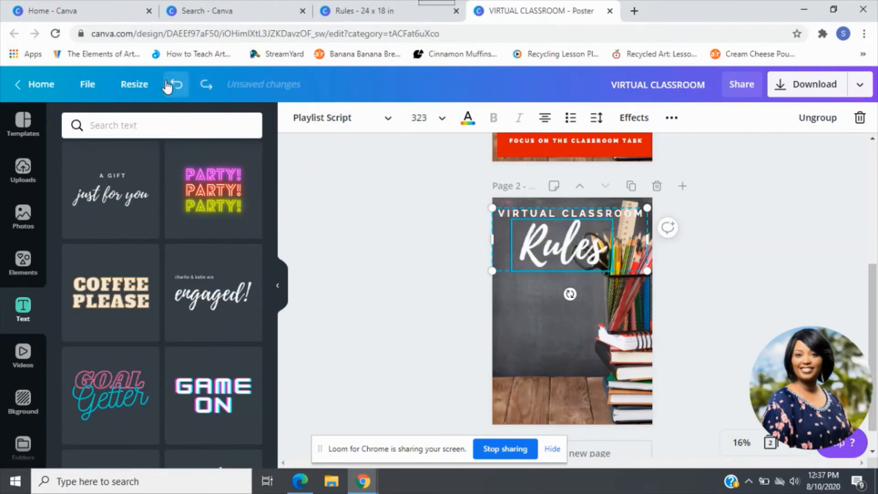
pyautogui.click(816, 213)
# Add a square shape to page 2 as the background block for the rules list.
pyautogui.moveTo(873, 315); pyautogui.dragTo(862, 240)
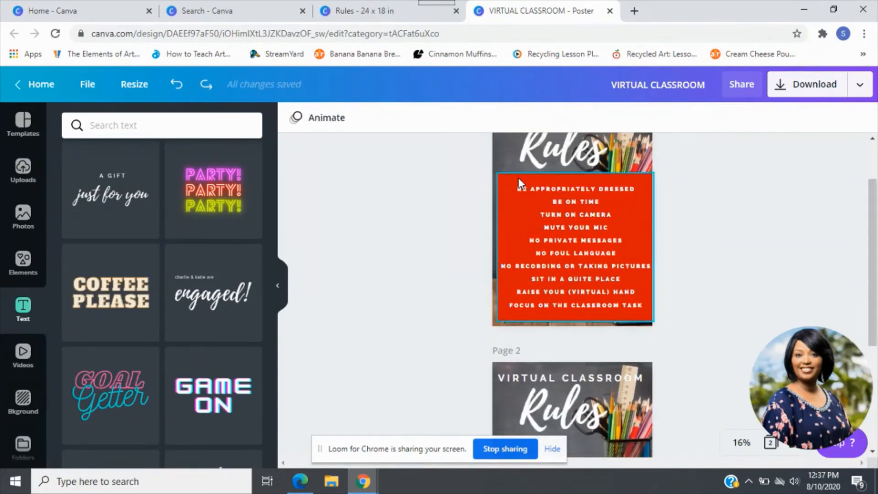
pyautogui.click(24, 249)
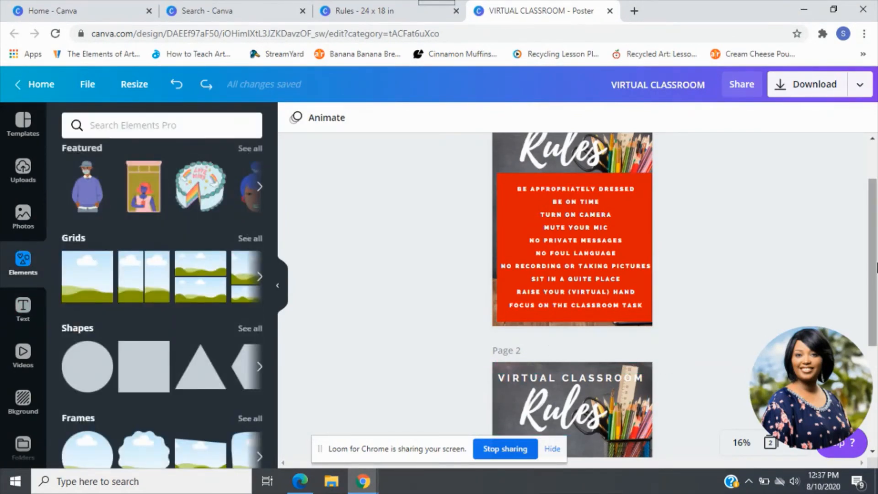
pyautogui.scroll(-4, 617, 366)
pyautogui.click(589, 379)
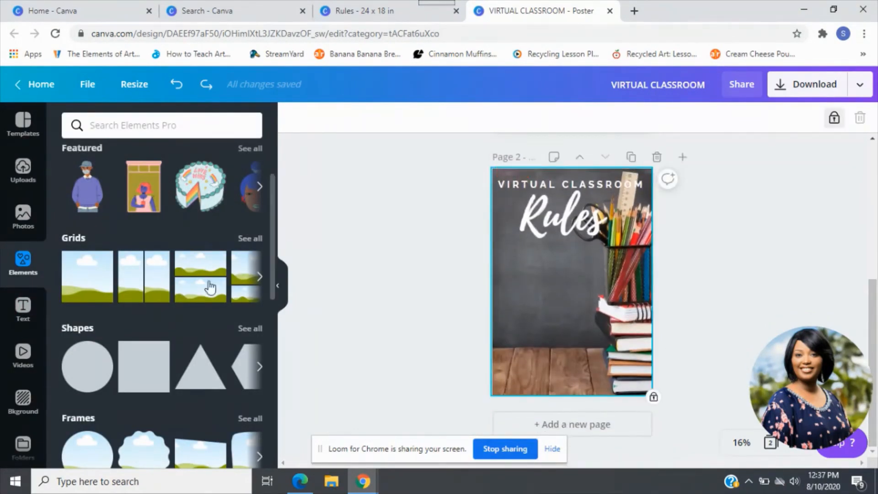
pyautogui.click(145, 381)
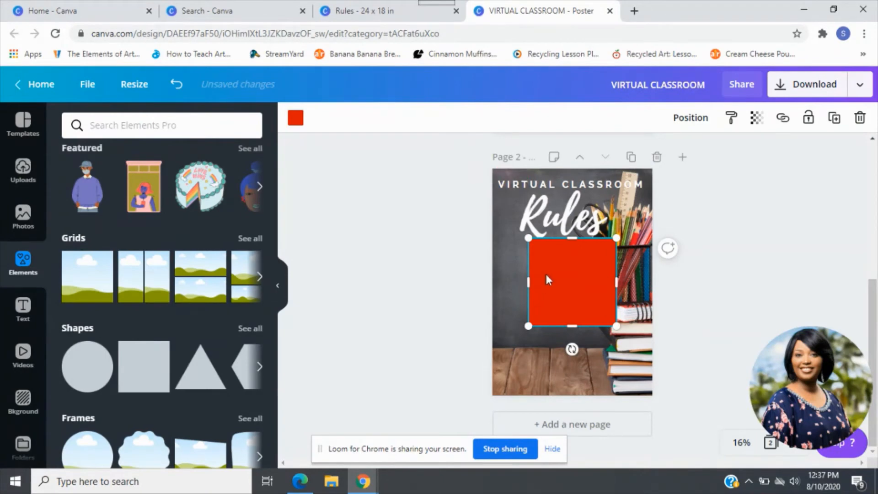
# Move the red square just below the title and stretch it nearly to the page bottom, the right edge and close to the left edge.
pyautogui.moveTo(551, 273); pyautogui.dragTo(551, 286)
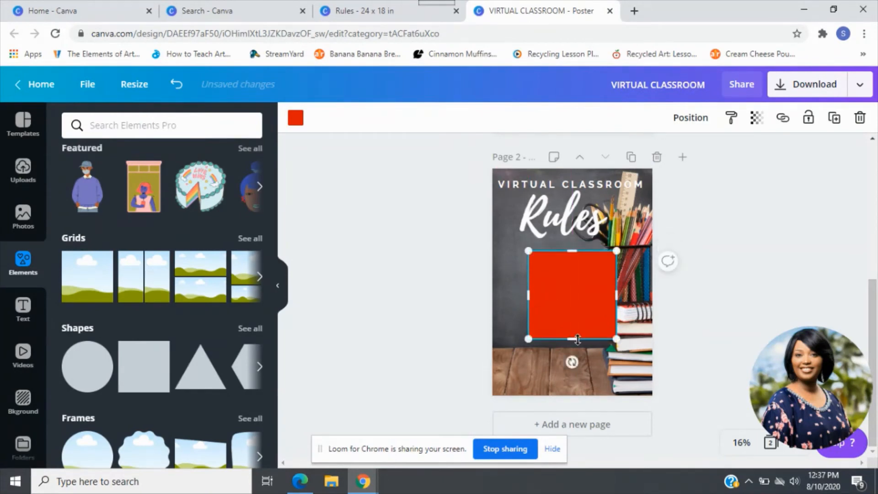
pyautogui.moveTo(578, 340); pyautogui.dragTo(576, 387)
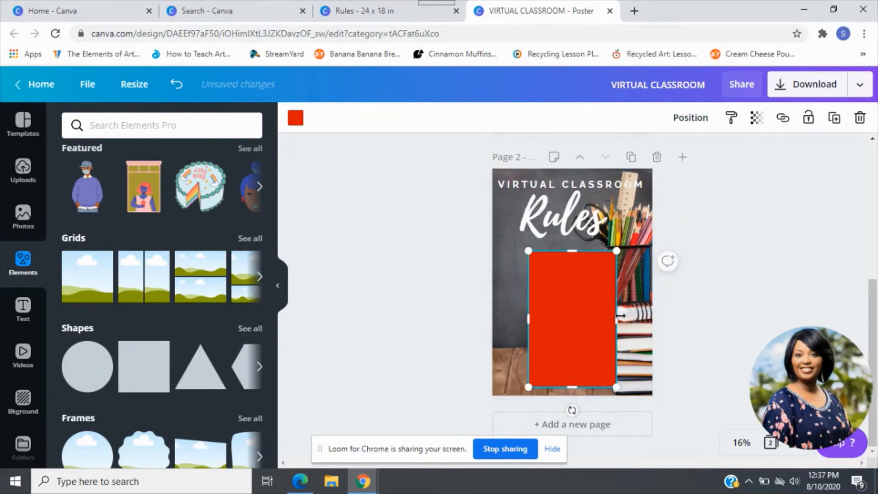
pyautogui.moveTo(640, 318); pyautogui.dragTo(653, 318)
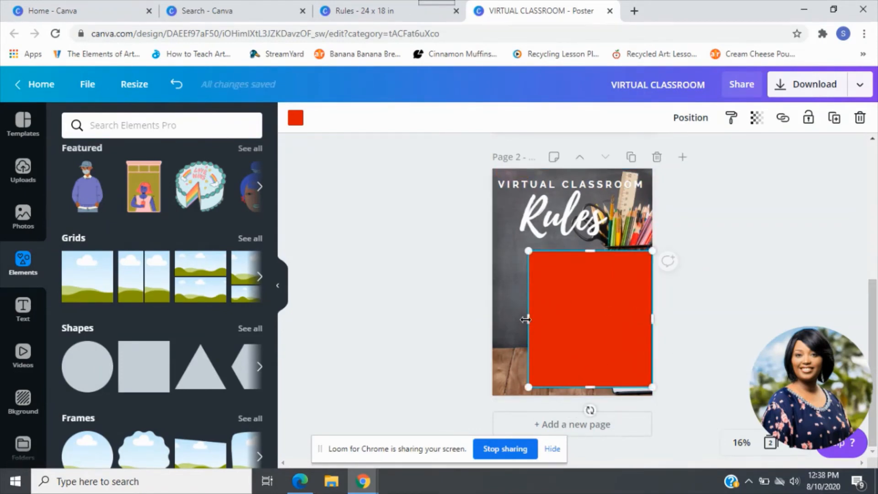
pyautogui.moveTo(511, 320); pyautogui.dragTo(499, 322)
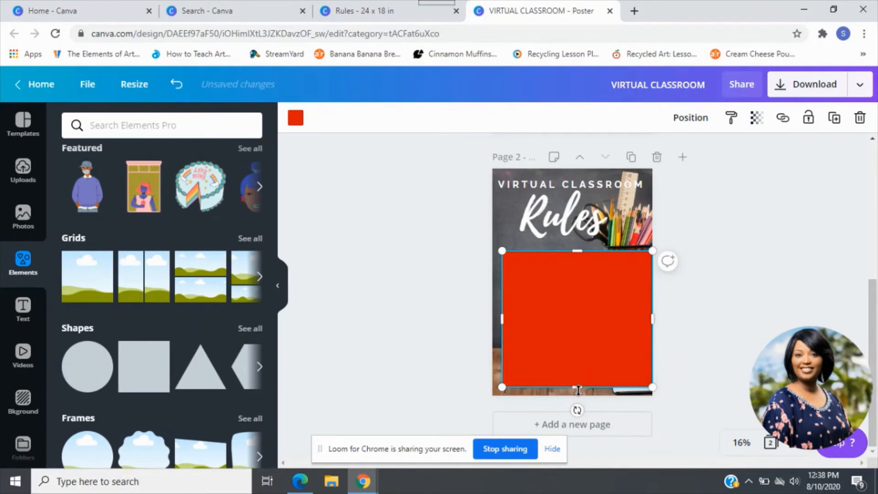
# Stretch the red square's lower edge to a height of about 36.6 and add a heading text box to page 2.
pyautogui.moveTo(578, 390); pyautogui.dragTo(579, 389)
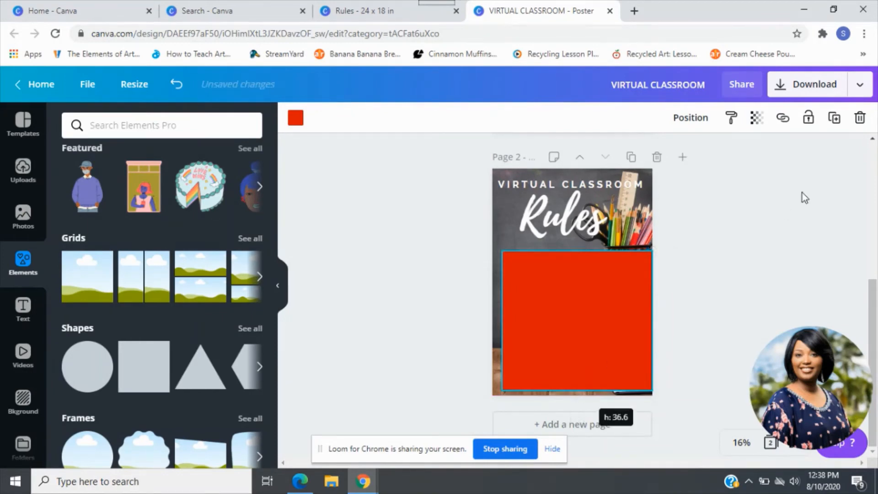
pyautogui.click(24, 303)
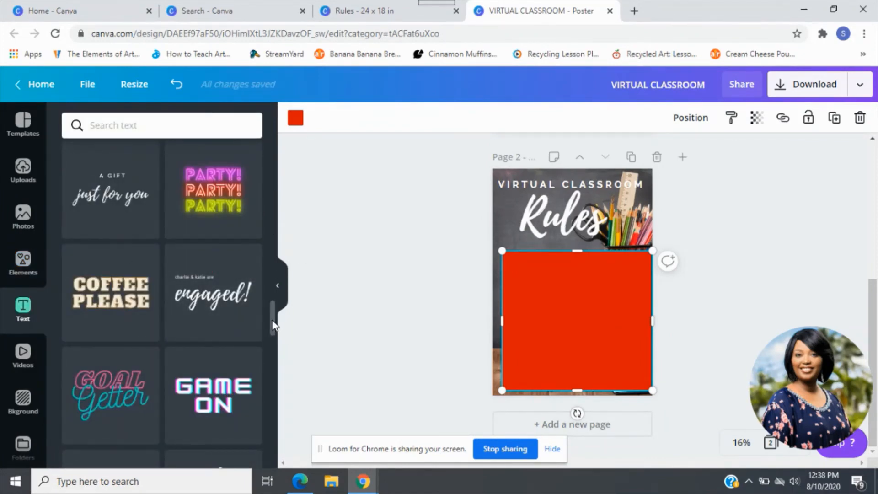
pyautogui.moveTo(274, 326); pyautogui.dragTo(268, 138)
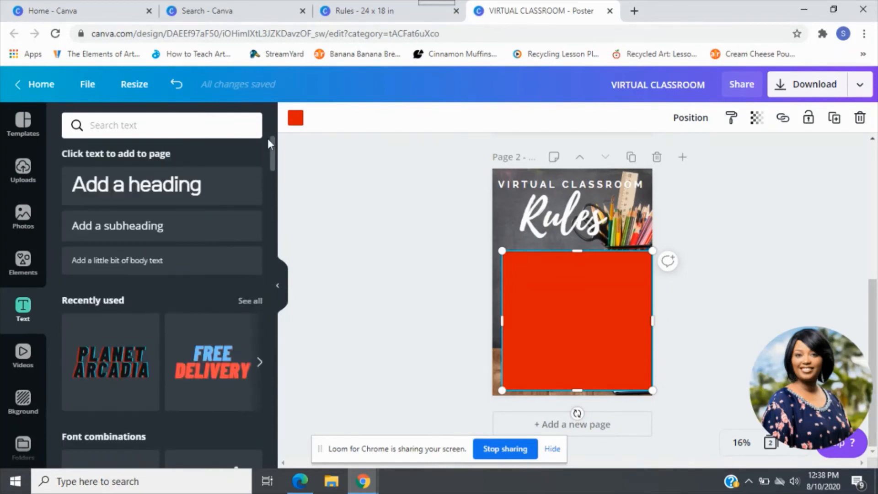
pyautogui.click(181, 200)
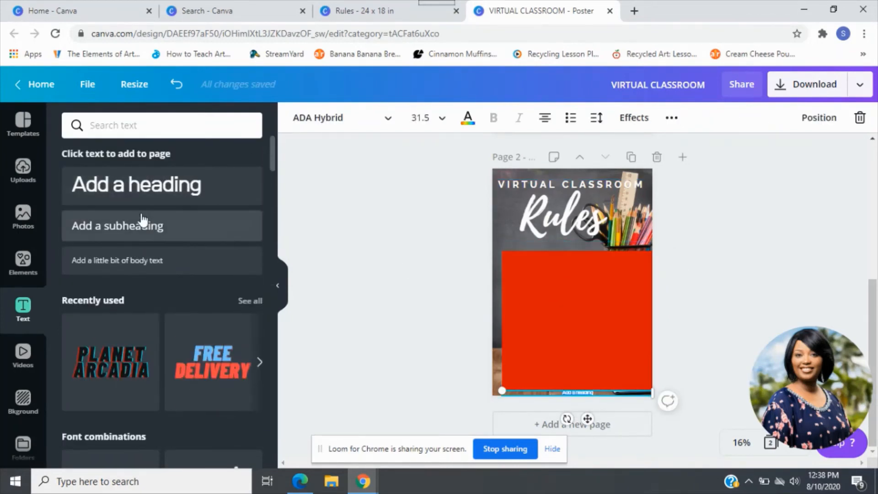
# Add a second heading to page 2 and enlarge it over the red block to about font size 87.9.
pyautogui.click(149, 199)
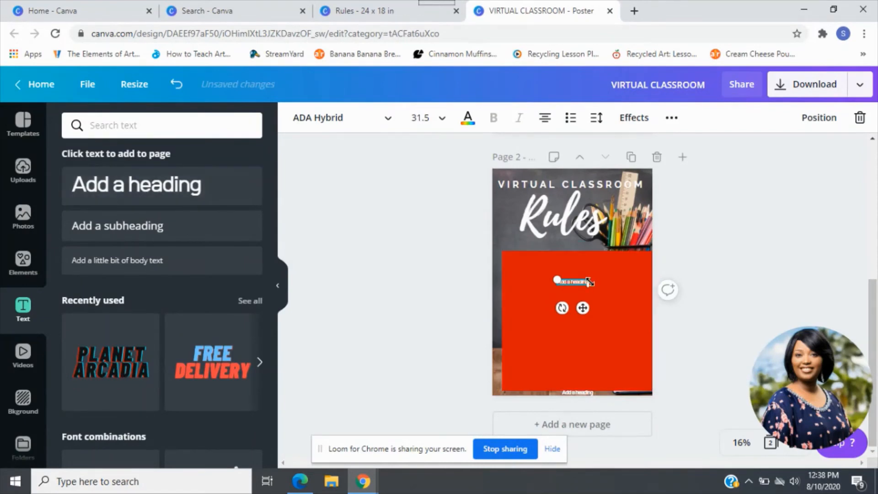
pyautogui.doubleClick(563, 282)
pyautogui.moveTo(557, 281); pyautogui.dragTo(499, 266)
pyautogui.moveTo(604, 296); pyautogui.dragTo(581, 286)
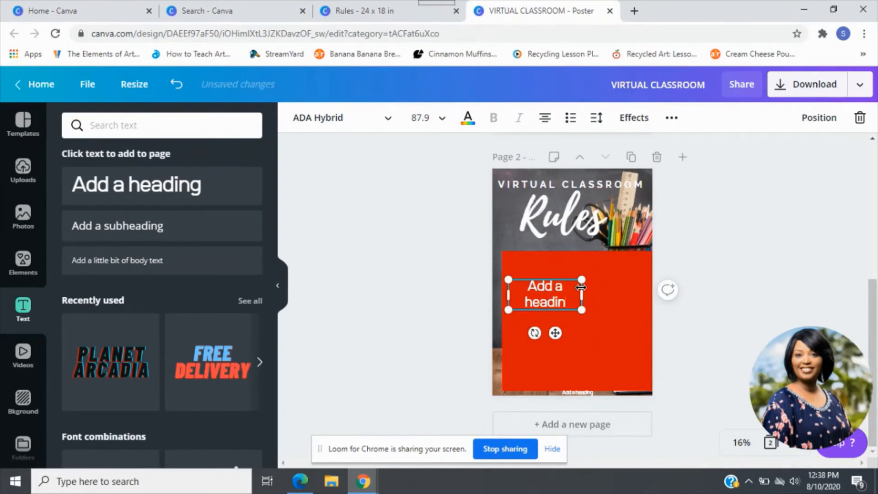
# Replace the placeholder in the enlarged heading with "Text goes here".
pyautogui.press('BackSpace')
pyautogui.press('BackSpace')
pyautogui.press('BackSpace')
pyautogui.press('BackSpace')
pyautogui.press('BackSpace')
pyautogui.press('BackSpace')
pyautogui.press('BackSpace')
pyautogui.press('BackSpace')
pyautogui.press('BackSpace')
pyautogui.press('BackSpace')
pyautogui.press('BackSpace')
pyautogui.press('BackSpace')
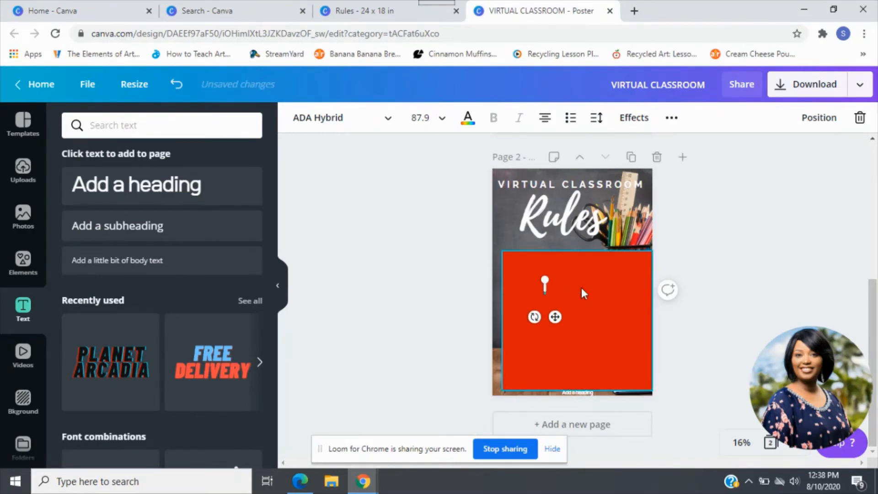
pyautogui.write('Text goes')
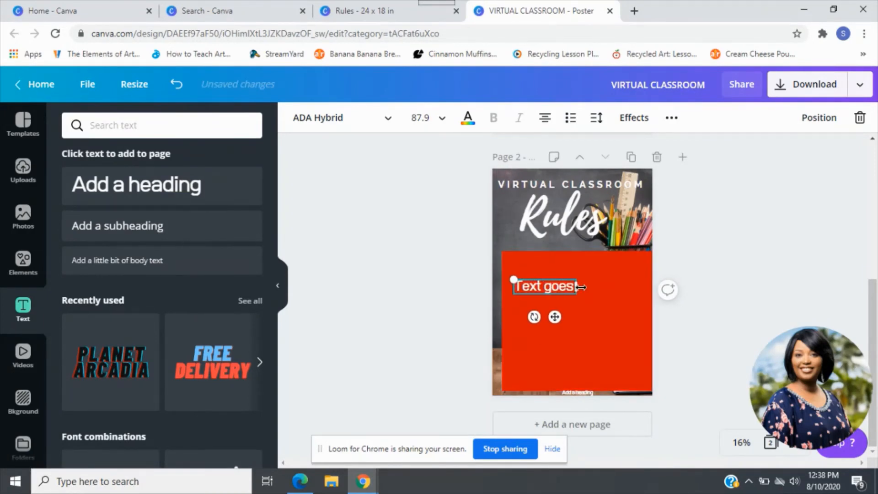
pyautogui.write(' here')
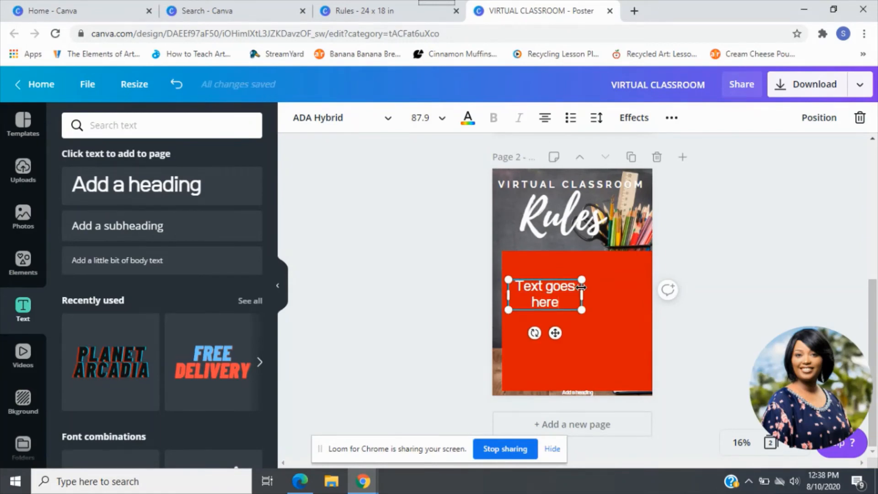
# Widen the "Text goes here" box to one line, enlarge it to about size 99.7 and move it to the red block's upper part.
pyautogui.moveTo(622, 295)
pyautogui.mouseDown()
pyautogui.moveTo(639, 294)
pyautogui.moveTo(627, 291)
pyautogui.mouseUp()
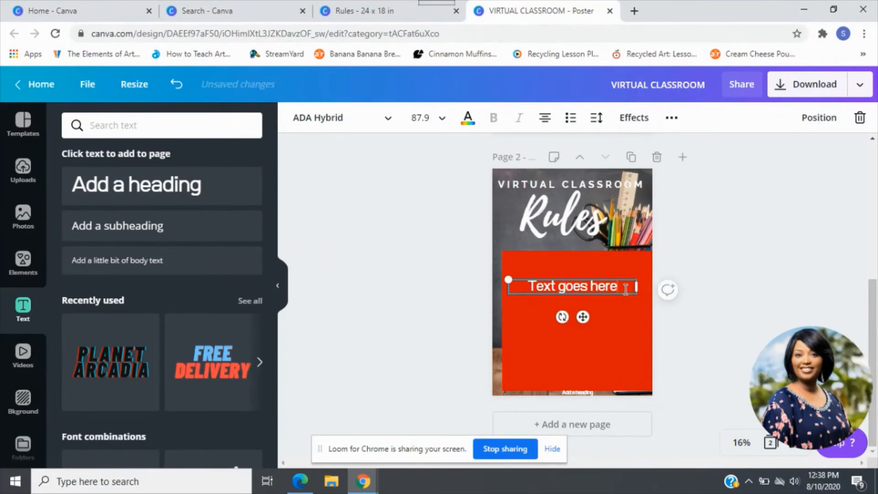
pyautogui.moveTo(508, 279); pyautogui.dragTo(492, 277)
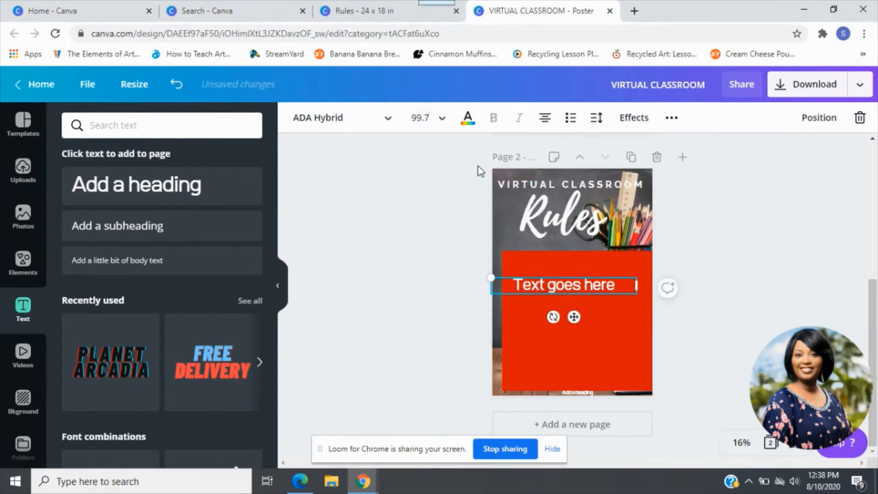
pyautogui.moveTo(577, 319); pyautogui.dragTo(594, 307)
# Add the lines "More Text", "Text Again" and "Text" below "Text goes here".
pyautogui.click(637, 273)
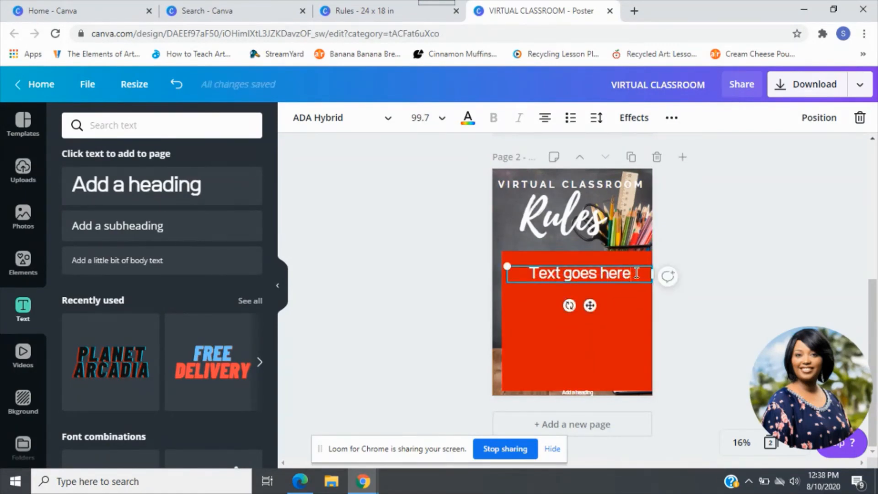
pyautogui.press('Return')
pyautogui.write('Te')
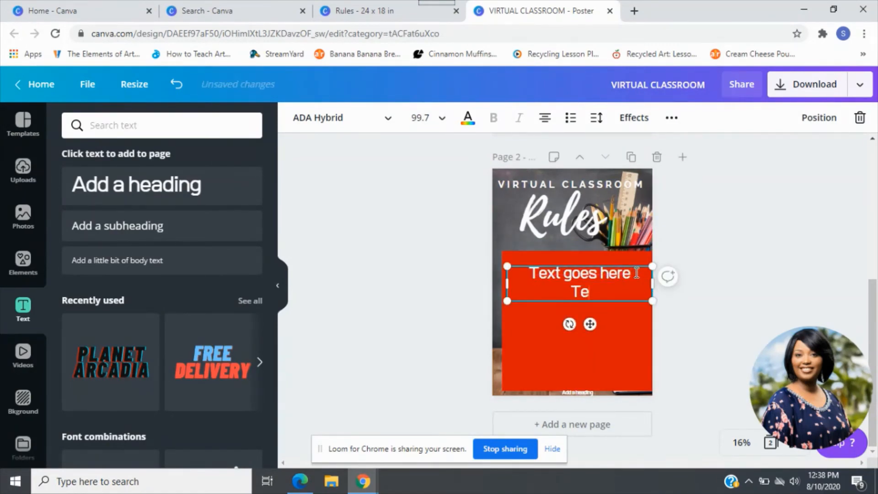
pyautogui.press('BackSpace')
pyautogui.press('BackSpace')
pyautogui.write('More Text')
pyautogui.press('Return')
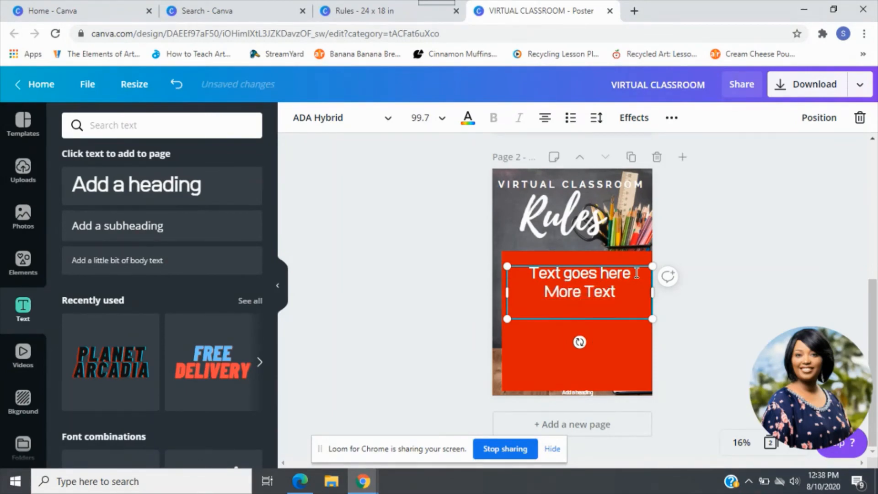
pyautogui.write('Text')
pyautogui.write('Again')
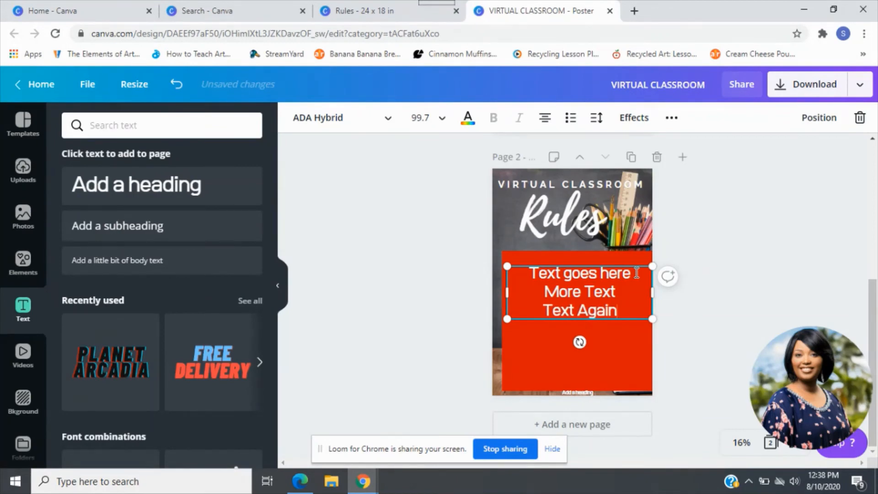
pyautogui.press('Return')
pyautogui.write('Tex')
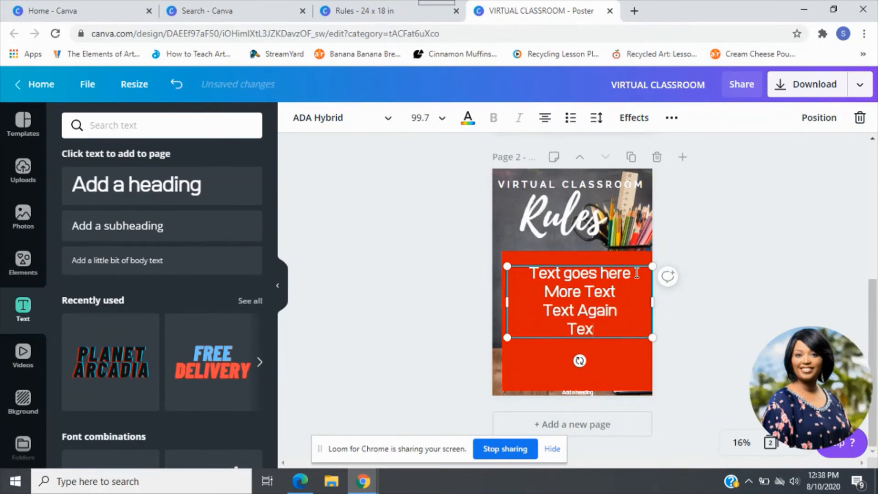
pyautogui.write('t')
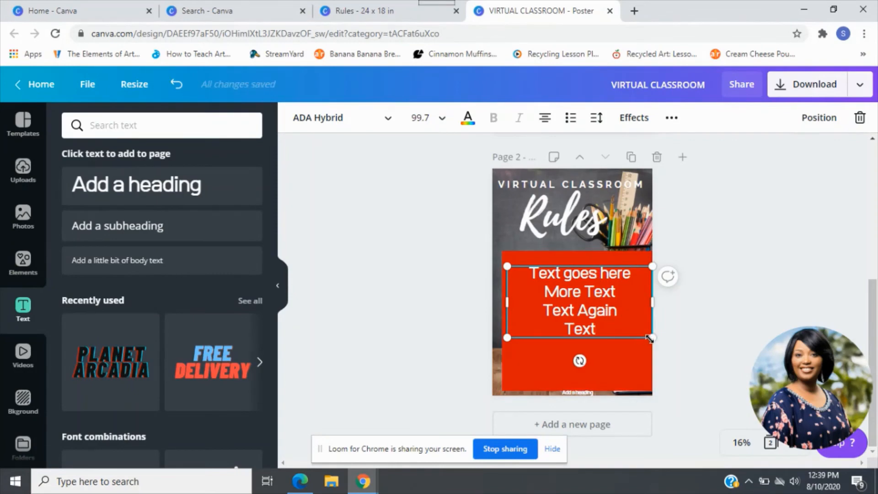
# Shrink the four-line sample text to about font size 93.7 by resizing its box.
pyautogui.moveTo(642, 326)
pyautogui.mouseDown()
pyautogui.moveTo(623, 310)
pyautogui.moveTo(647, 332)
pyautogui.mouseUp()
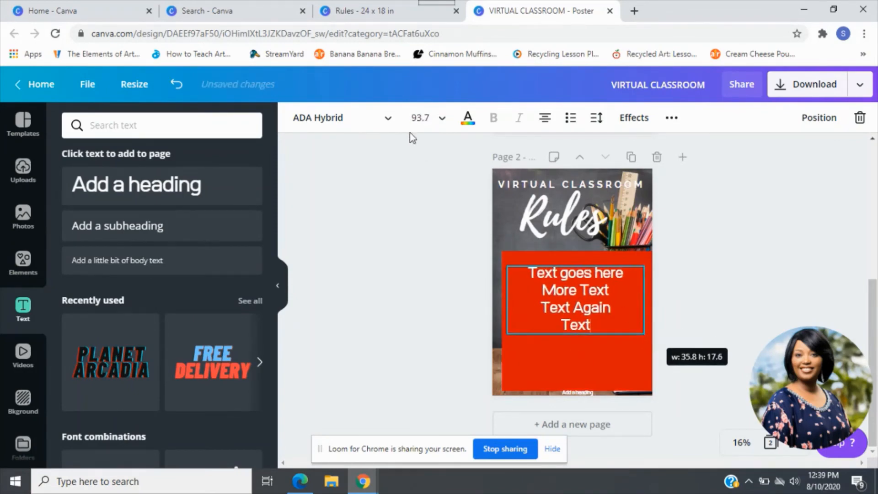
pyautogui.click(423, 112)
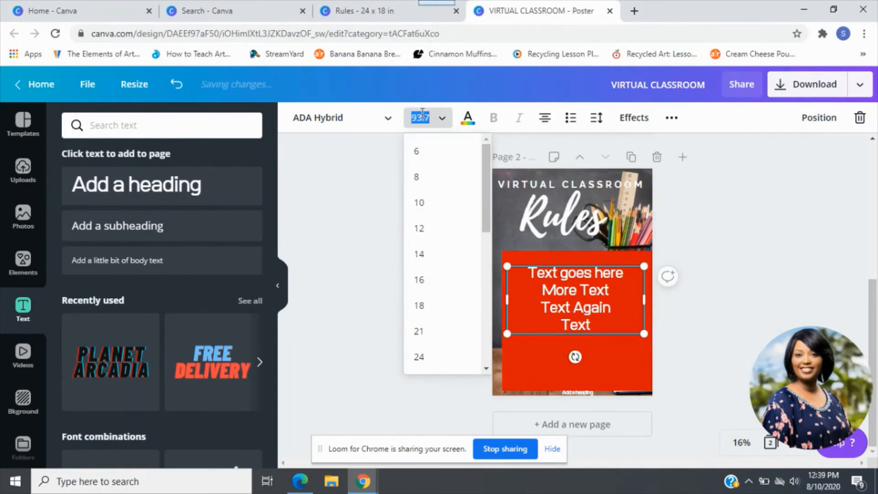
pyautogui.click(347, 314)
pyautogui.click(354, 158)
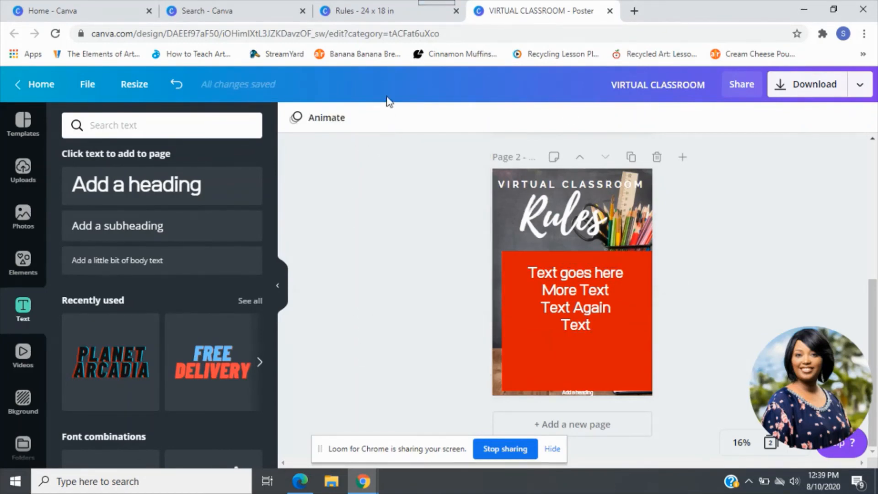
# Try Over The Rainbow, Raleway, Racing Sans One and Radnika Next ExtraBold on the sample text, and delete its text box.
pyautogui.click(566, 319)
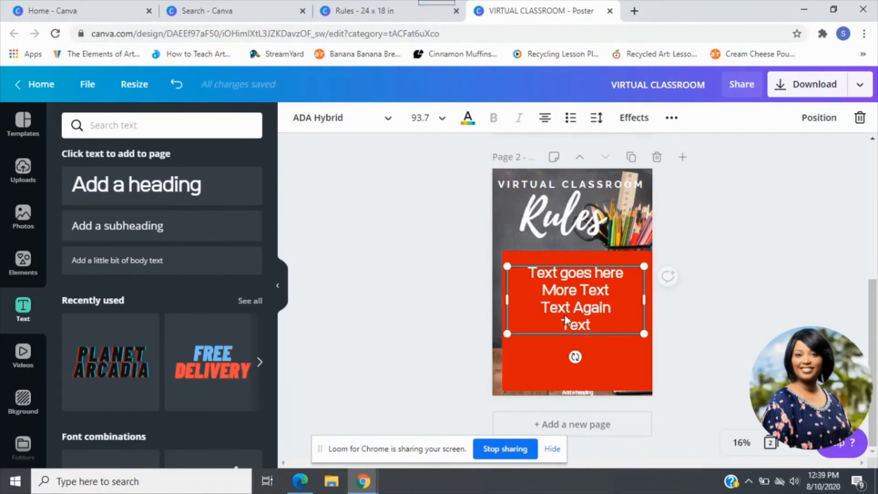
pyautogui.click(363, 120)
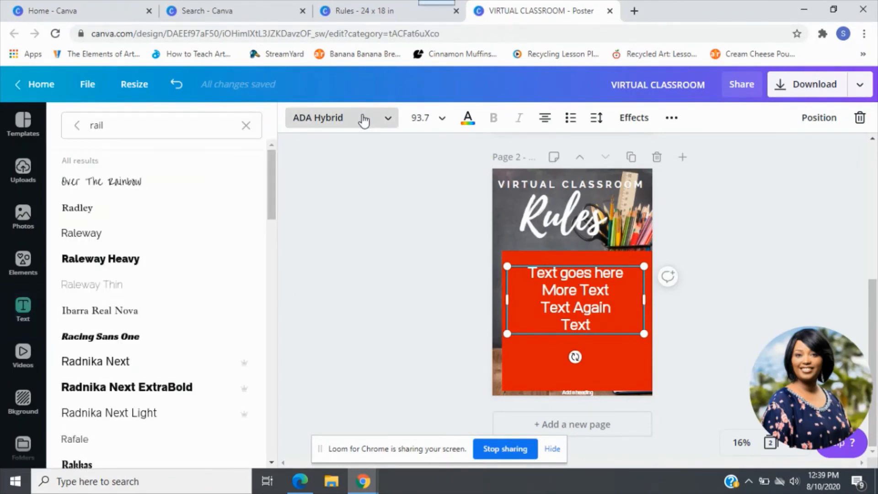
pyautogui.click(160, 184)
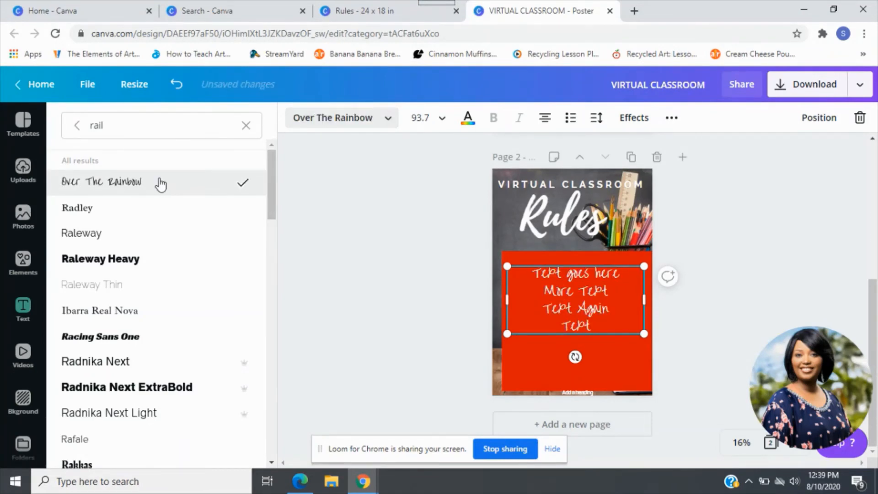
pyautogui.click(132, 233)
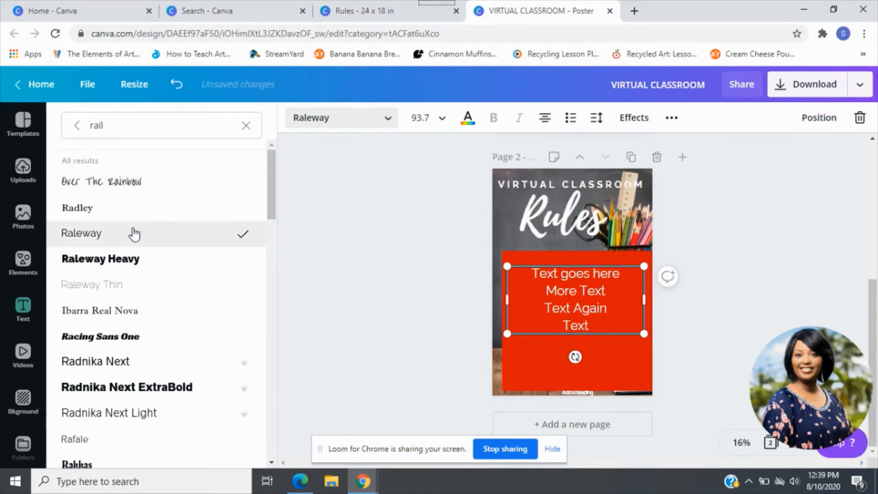
pyautogui.click(117, 338)
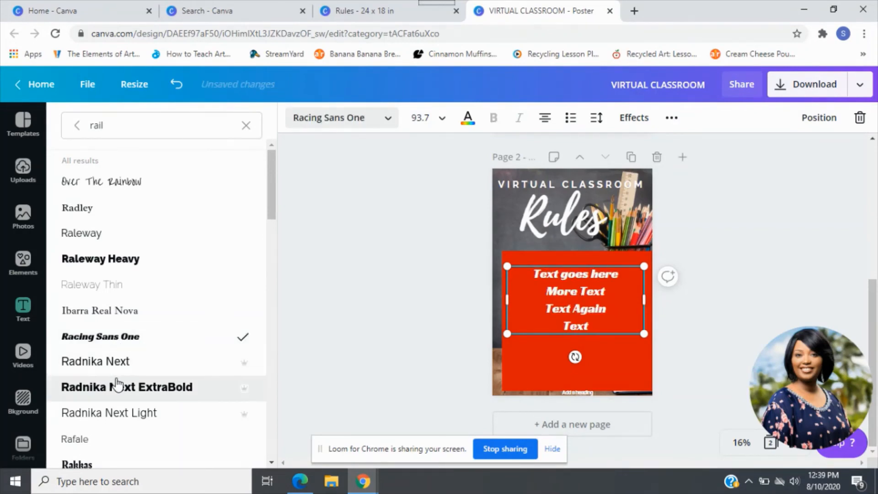
pyautogui.click(130, 389)
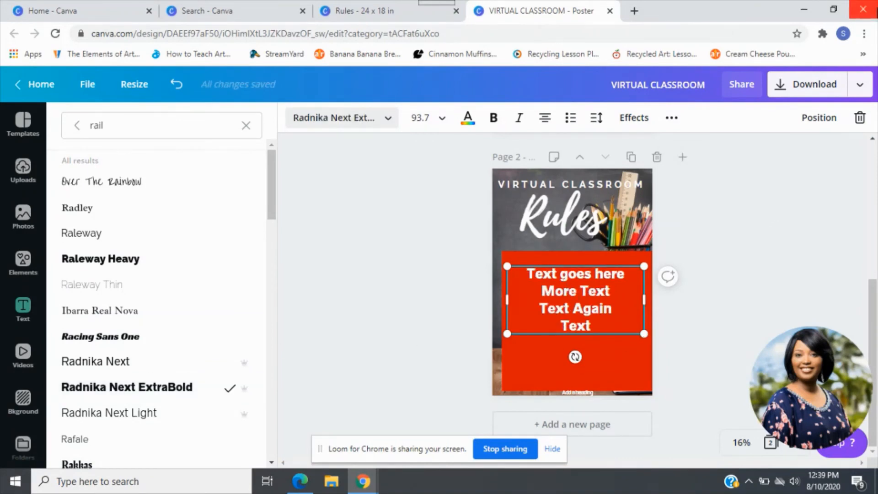
pyautogui.click(860, 117)
# Copy the rules list text from page 1 and paste it over the red square on page 2.
pyautogui.moveTo(877, 319); pyautogui.dragTo(728, 210)
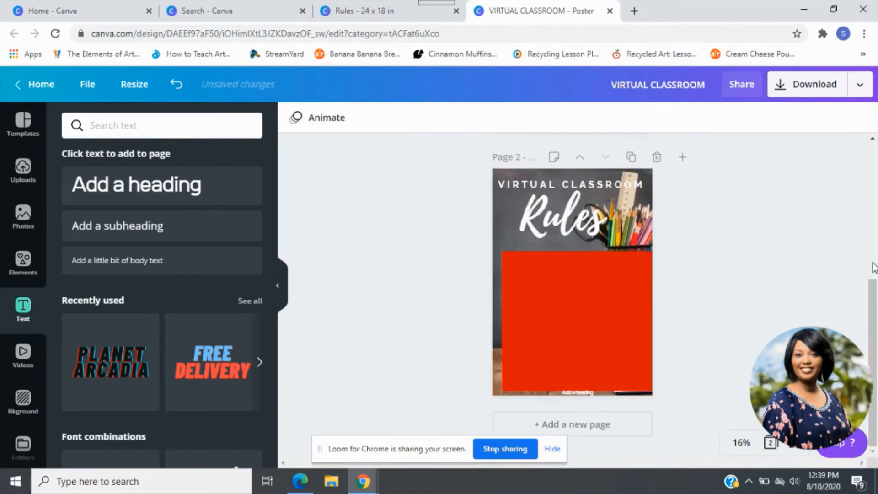
pyautogui.moveTo(874, 297); pyautogui.dragTo(873, 226)
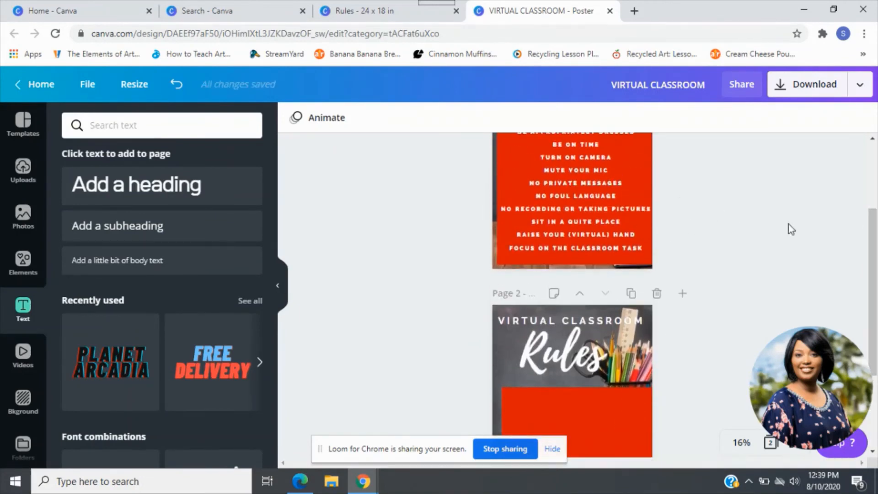
pyautogui.click(585, 221)
pyautogui.rightClick(585, 221)
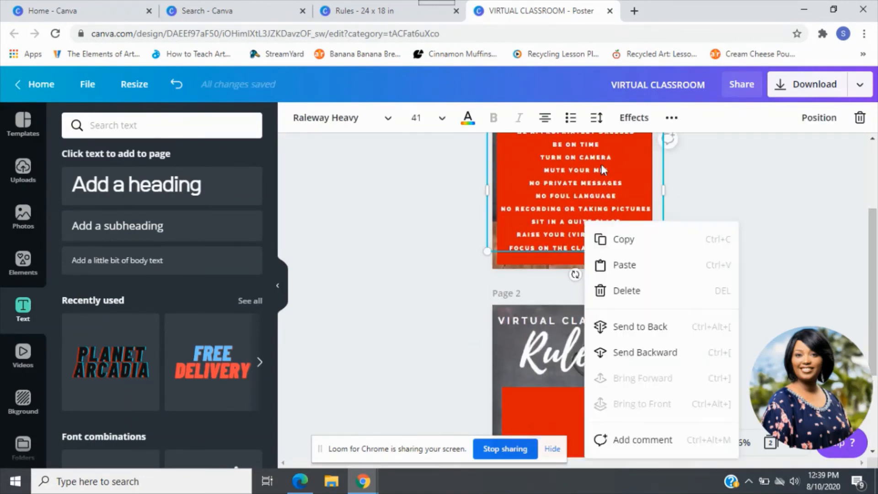
pyautogui.click(620, 238)
pyautogui.moveTo(874, 247); pyautogui.dragTo(876, 315)
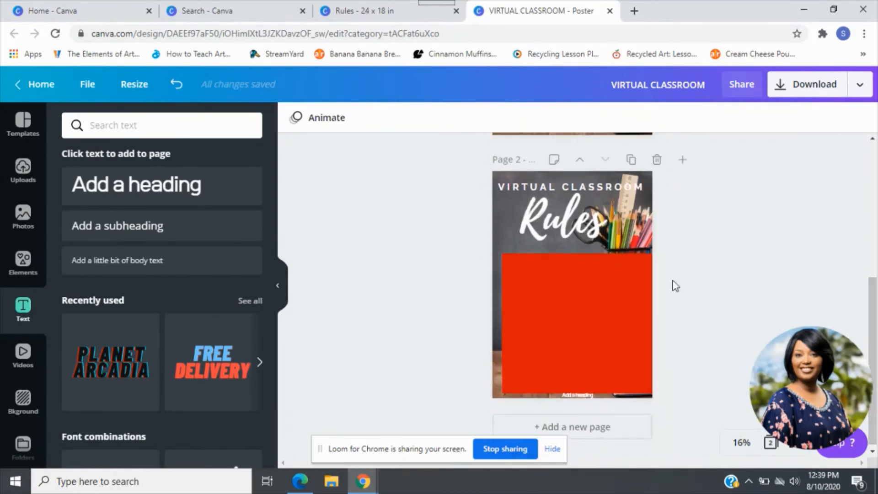
pyautogui.click(583, 328)
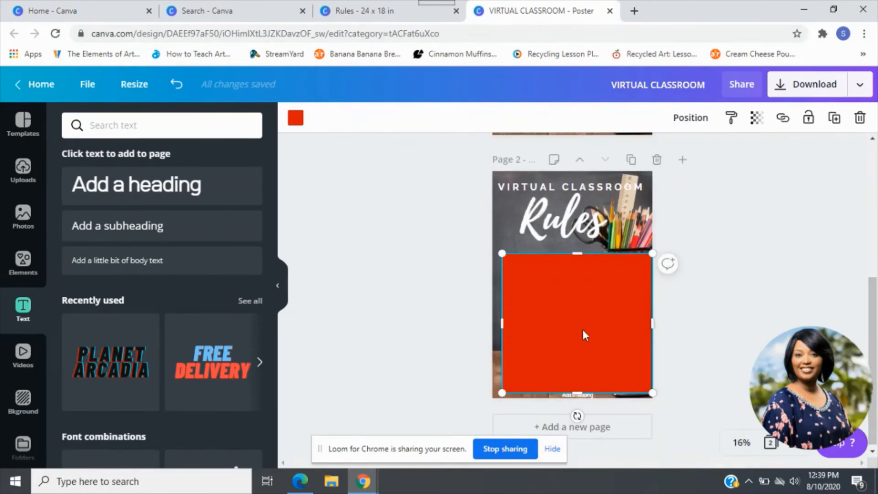
pyautogui.hotkey('ctrl', 'v')
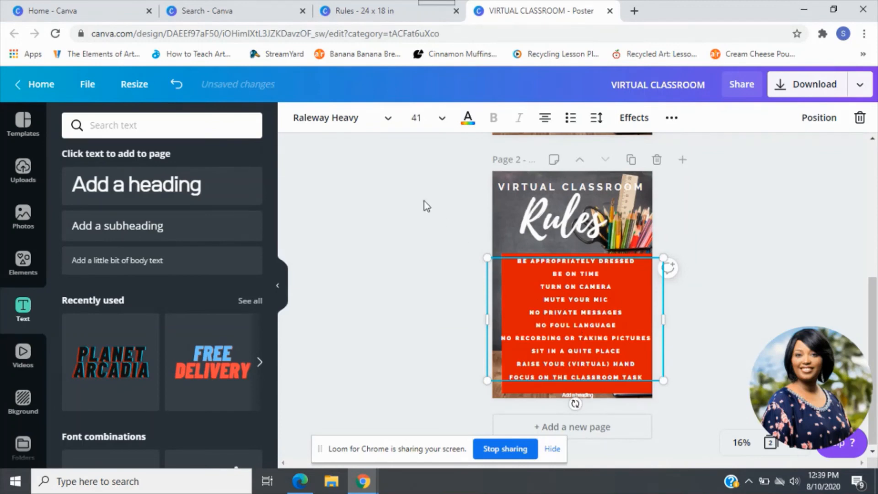
# Try Racing Sans One on the pasted rules list, and set its font to Over The Rainbow.
pyautogui.click(356, 125)
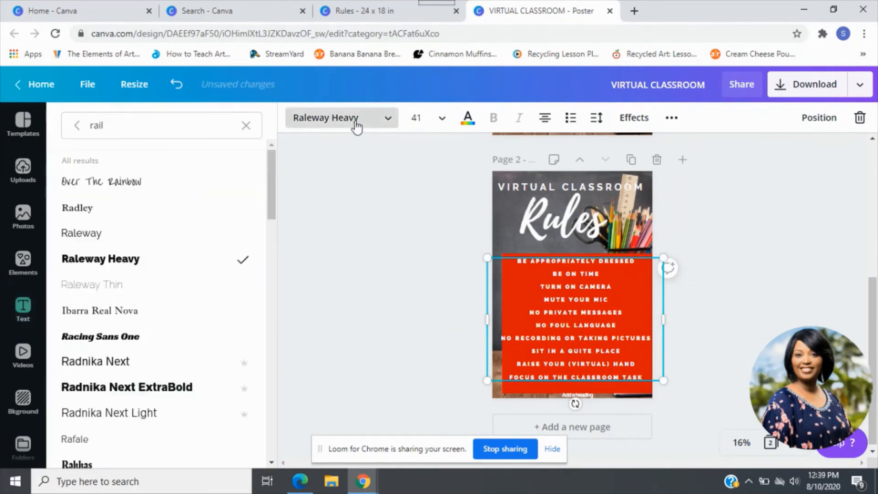
pyautogui.click(182, 347)
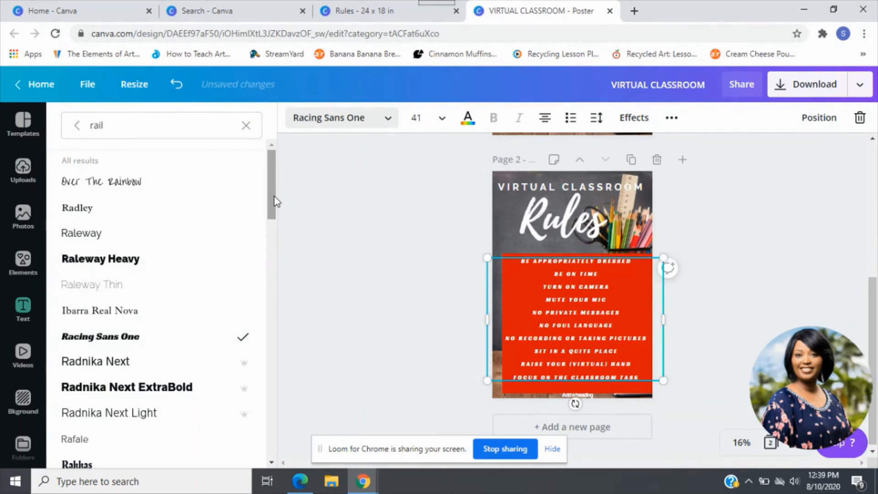
pyautogui.click(165, 187)
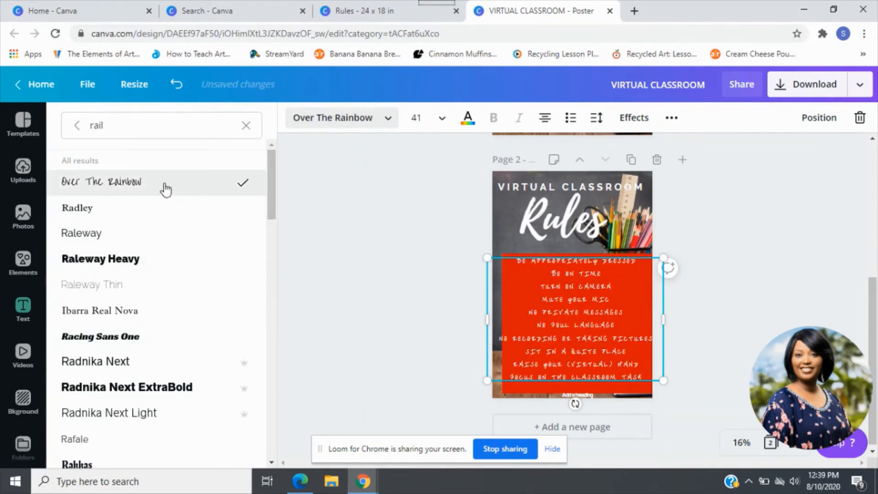
# Try Rakkas on the page 2 rules list, set its font to Racing Sans One, and deselect the text.
pyautogui.moveTo(273, 189); pyautogui.dragTo(275, 216)
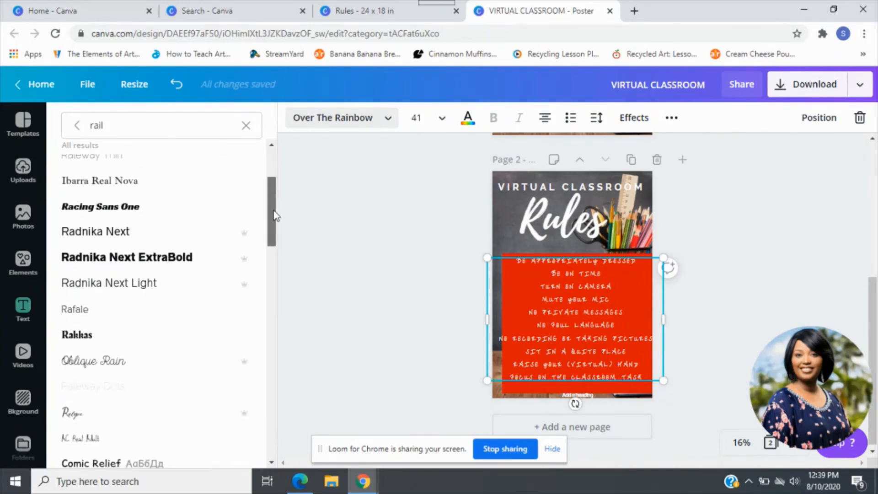
pyautogui.click(174, 347)
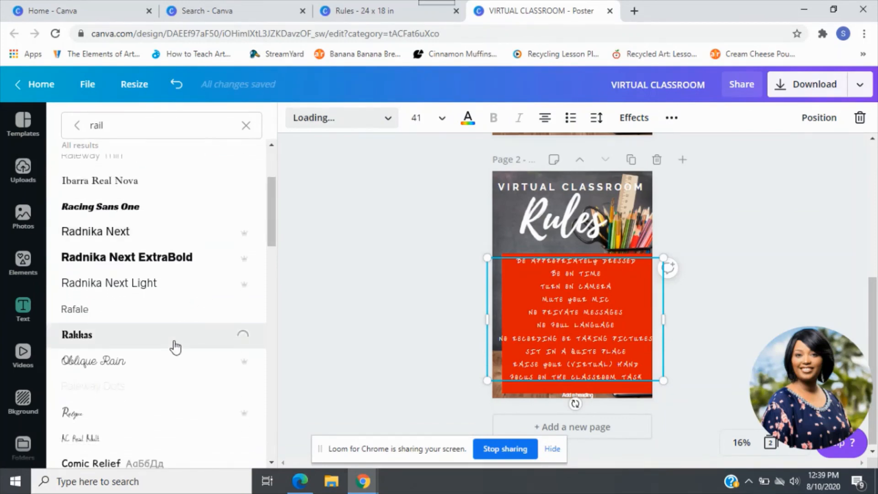
pyautogui.click(178, 211)
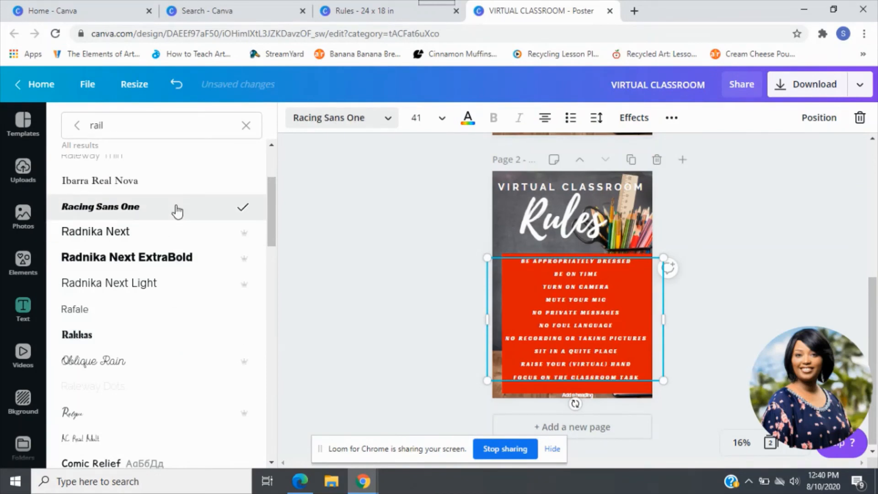
pyautogui.click(354, 251)
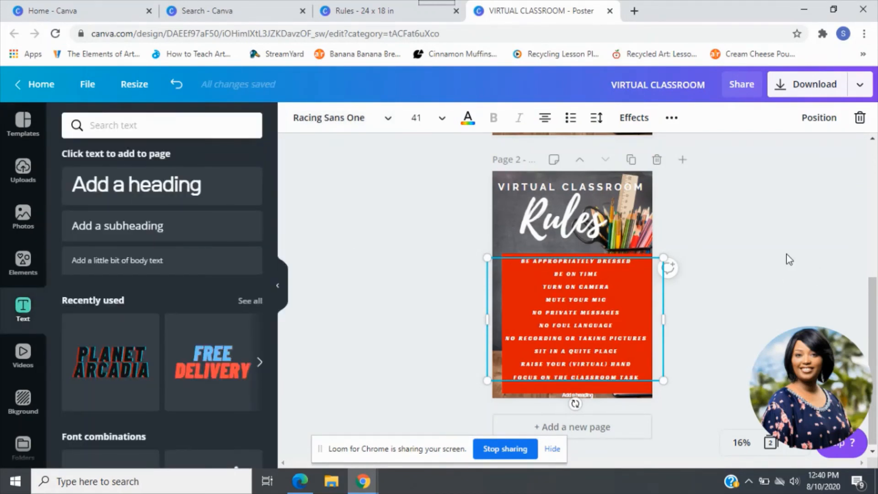
pyautogui.click(788, 259)
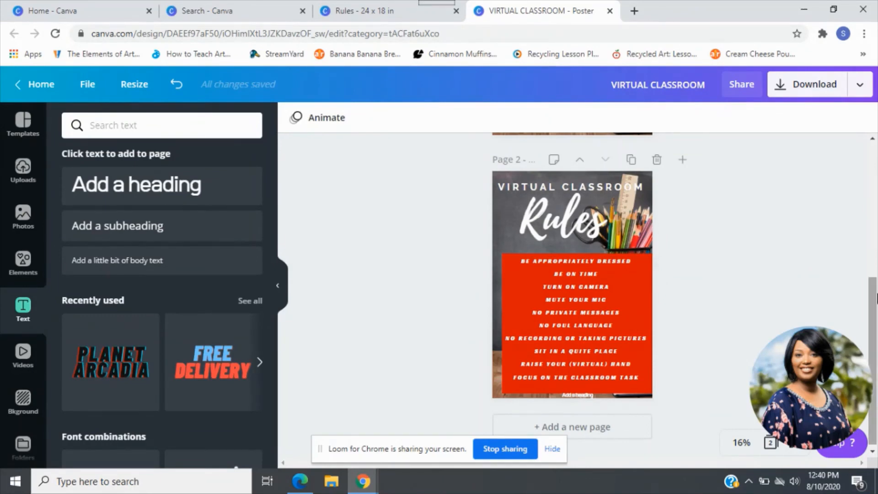
# Present the poster full screen, compare the rules lists on pages 1 and 2, and exit the presentation.
pyautogui.moveTo(877, 300); pyautogui.dragTo(877, 195)
pyautogui.scroll(-4, 855, 309)
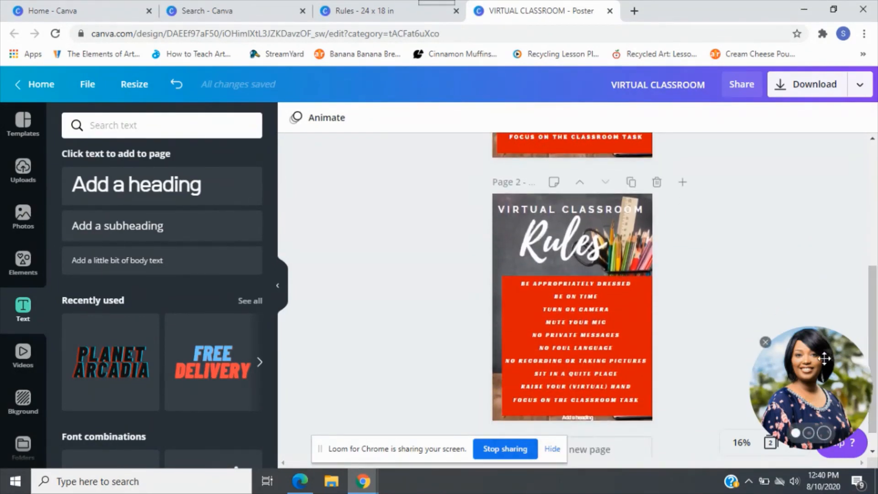
pyautogui.moveTo(834, 389); pyautogui.dragTo(834, 305)
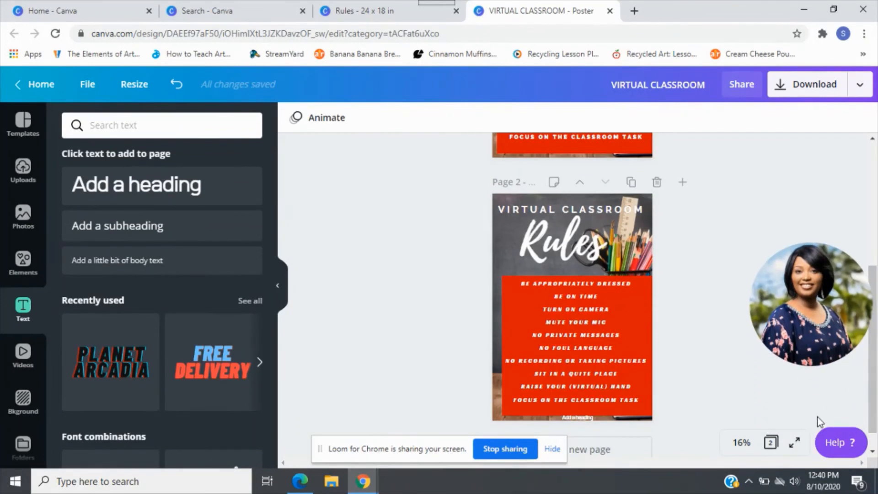
pyautogui.click(796, 444)
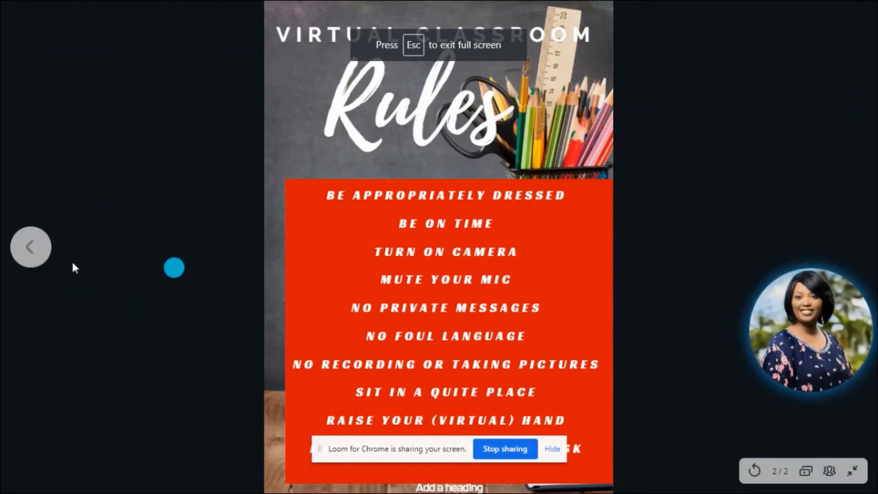
pyautogui.click(30, 247)
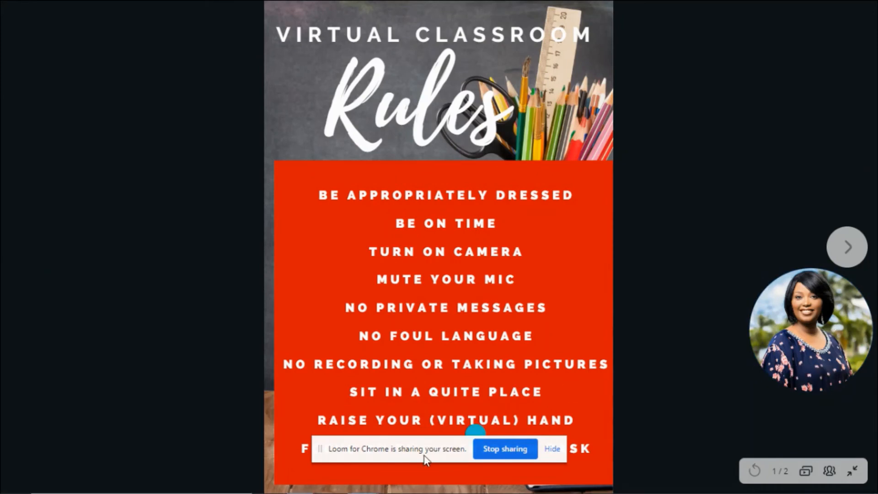
pyautogui.moveTo(425, 458); pyautogui.dragTo(119, 448)
pyautogui.click(850, 246)
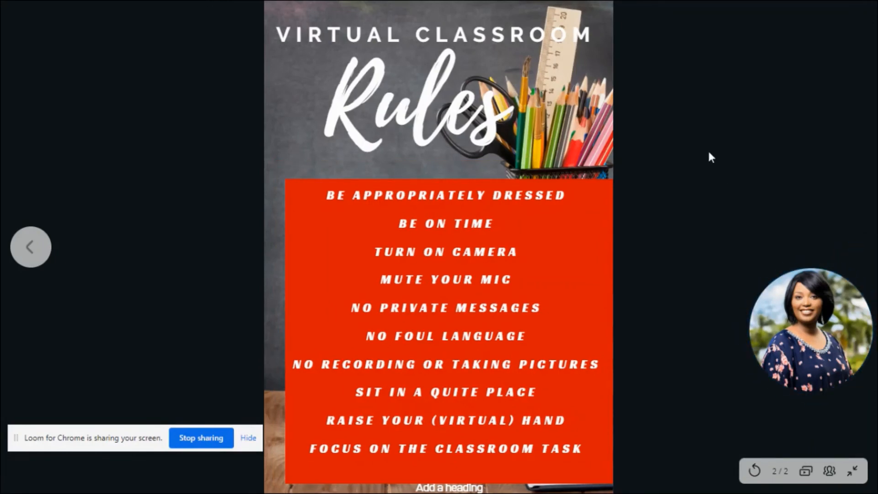
pyautogui.press('Escape')
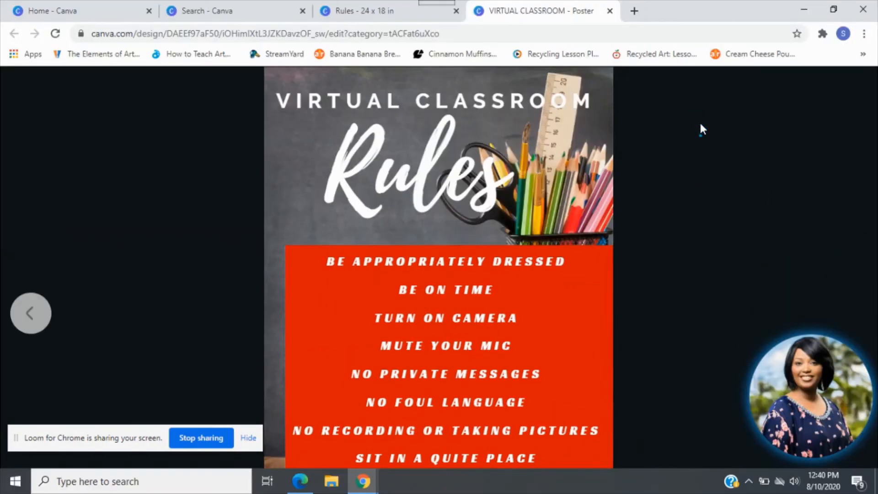
pyautogui.press('Escape')
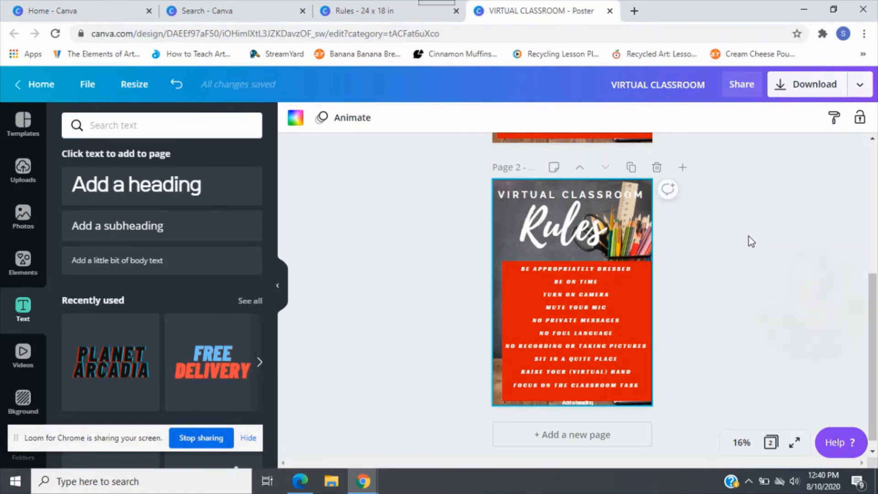
# Look over the poster's sharing options and the file types offered for downloading it.
pyautogui.moveTo(876, 382); pyautogui.dragTo(875, 247)
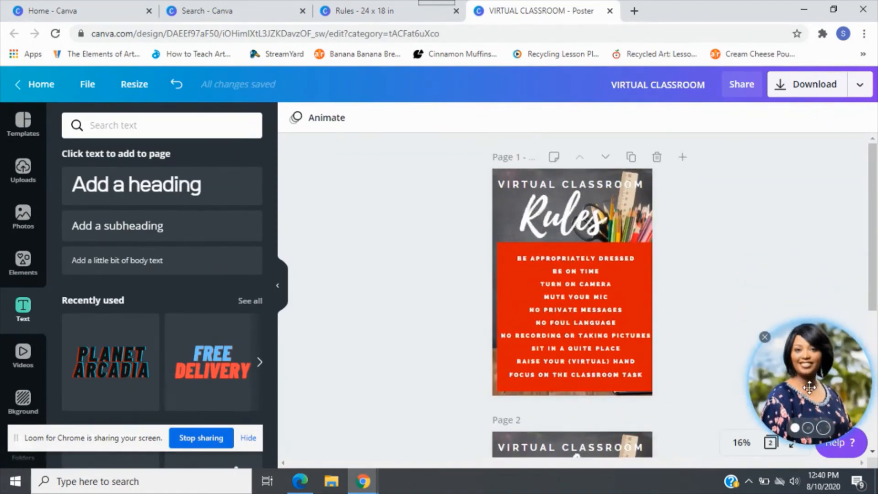
pyautogui.click(741, 85)
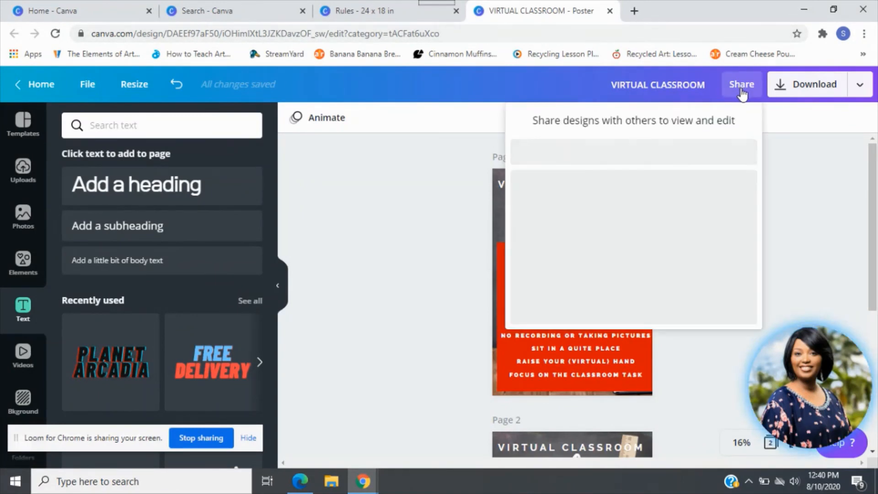
pyautogui.click(793, 91)
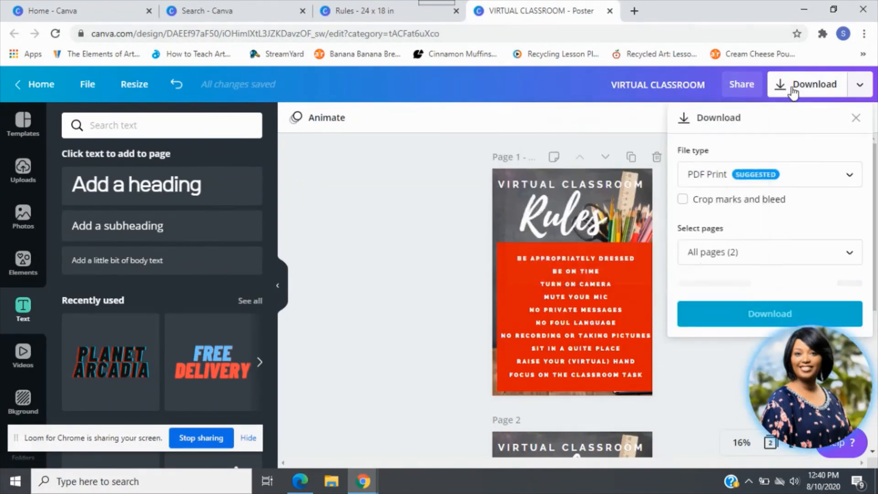
pyautogui.click(796, 176)
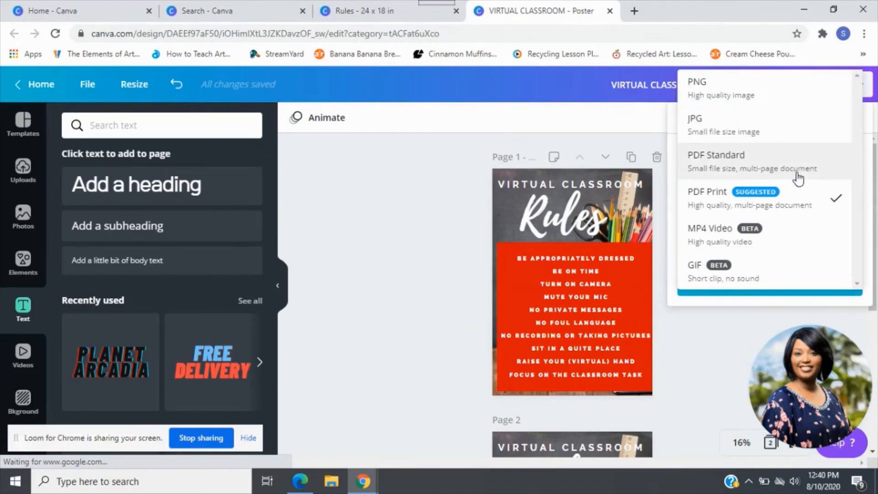
# Rename the poster design as "Virtual Classrom Rules".
pyautogui.click(636, 86)
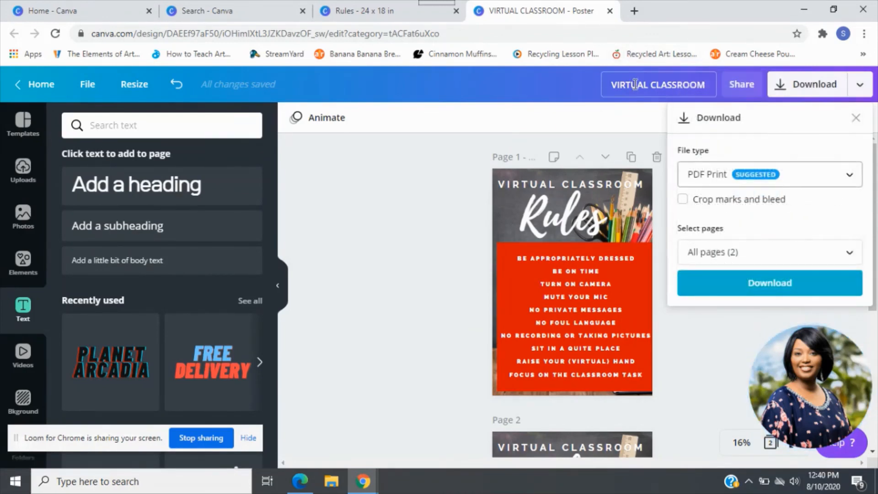
pyautogui.click(714, 85)
pyautogui.press('BackSpace')
pyautogui.press('BackSpace')
pyautogui.press('BackSpace')
pyautogui.press('BackSpace')
pyautogui.press('BackSpace')
pyautogui.press('BackSpace')
pyautogui.press('BackSpace')
pyautogui.press('BackSpace')
pyautogui.press('BackSpace')
pyautogui.press('BackSpace')
pyautogui.press('BackSpace')
pyautogui.press('BackSpace')
pyautogui.press('BackSpace')
pyautogui.press('BackSpace')
pyautogui.press('BackSpace')
pyautogui.press('BackSpace')
pyautogui.press('BackSpace')
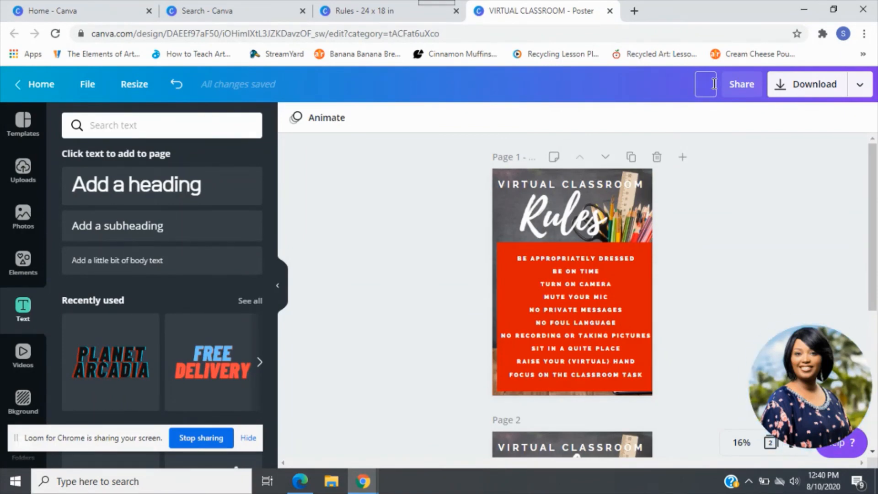
pyautogui.write('Virtual')
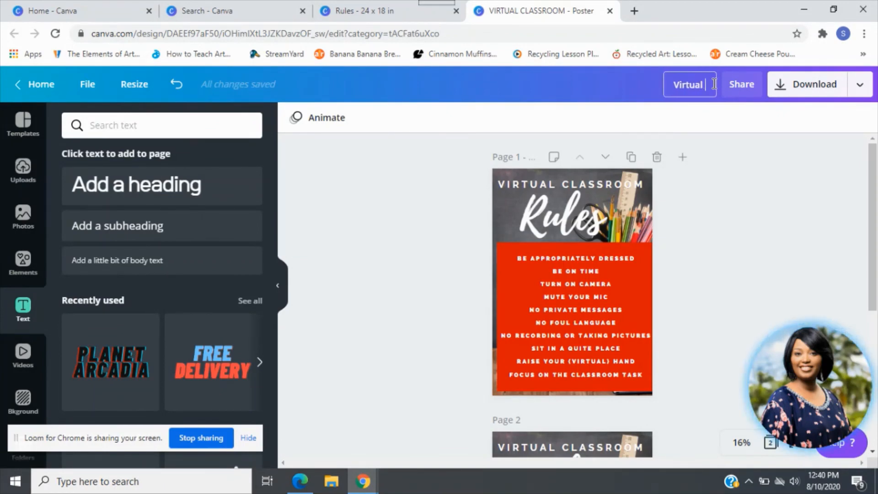
pyautogui.write(' Classrom')
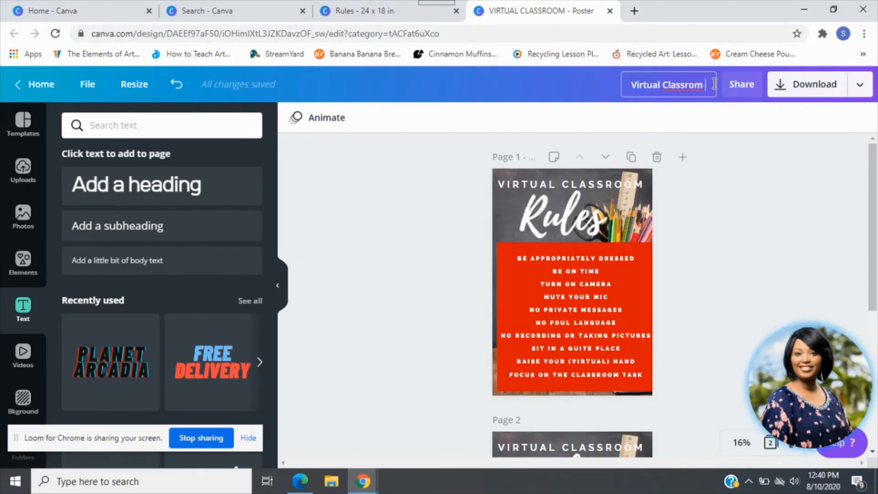
pyautogui.write(' Rules')
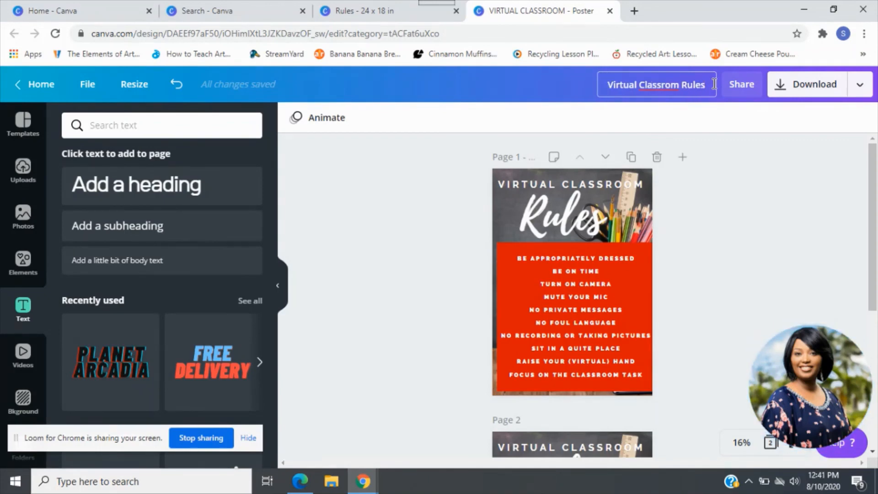
pyautogui.press('Return')
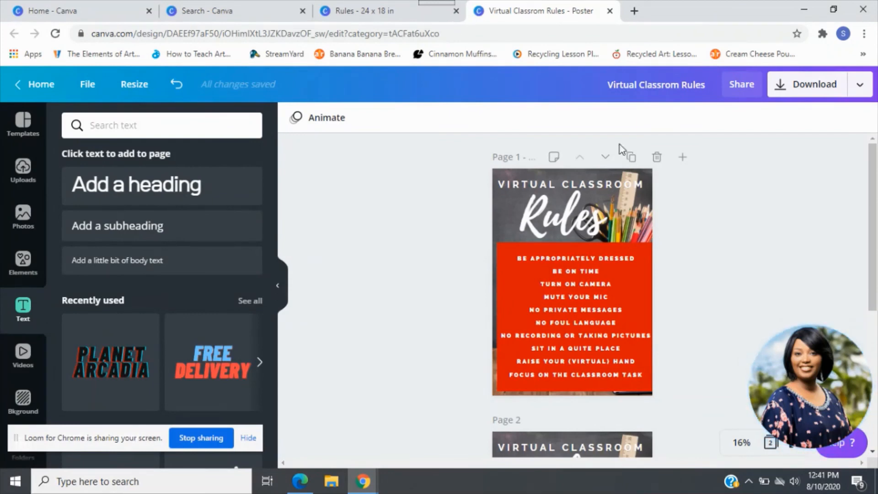
# Switch to the "Rules - 24 x 18 in" design, view page 2 full screen, and return to page 1.
pyautogui.click(358, 1)
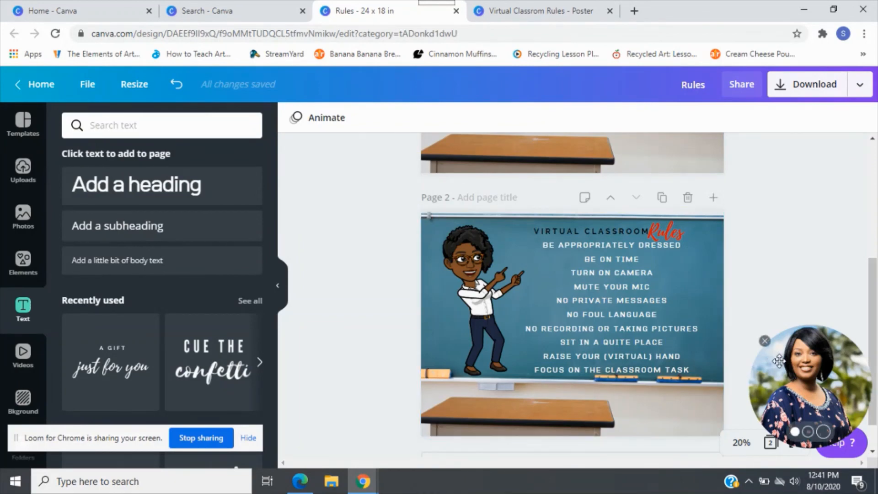
pyautogui.moveTo(776, 358); pyautogui.dragTo(782, 316)
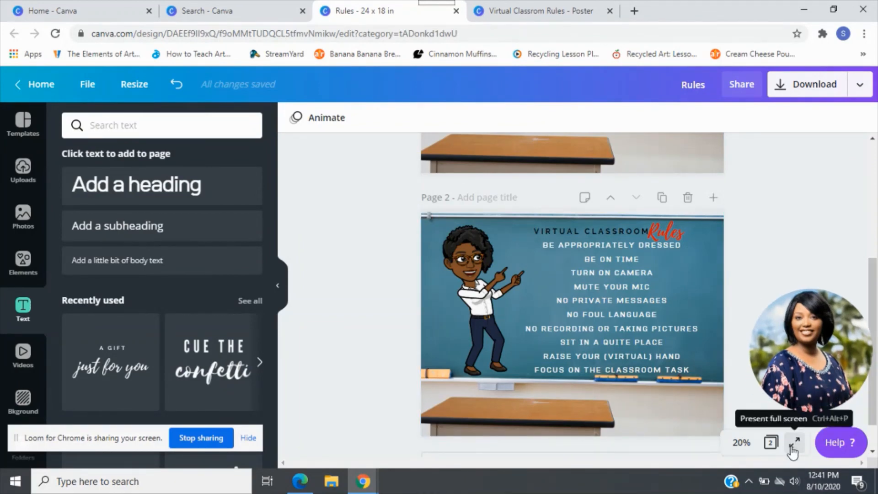
pyautogui.click(794, 443)
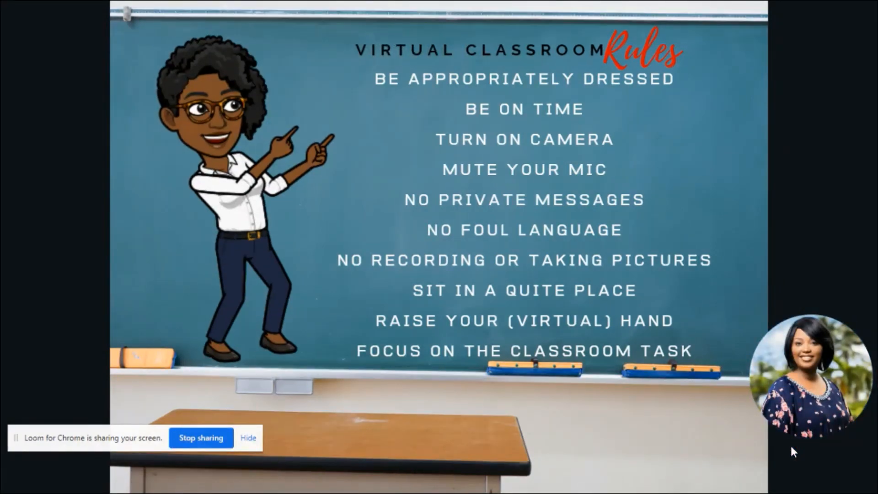
pyautogui.press('Escape')
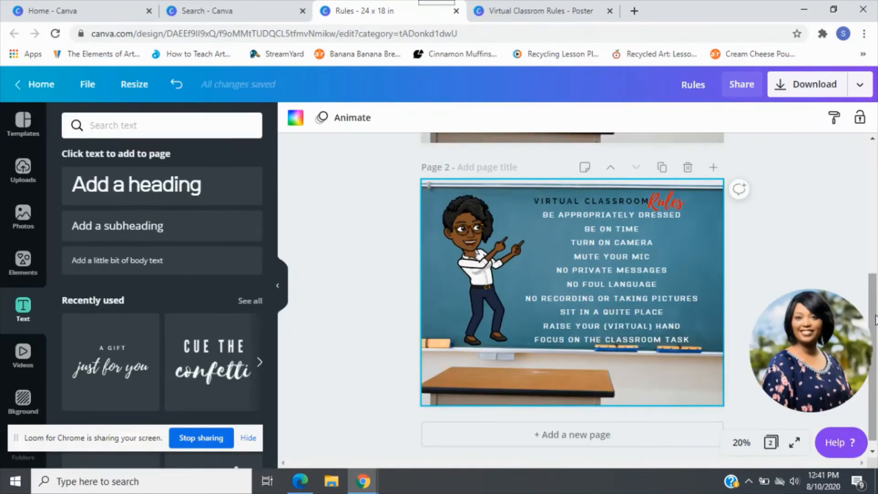
pyautogui.moveTo(875, 319); pyautogui.dragTo(877, 183)
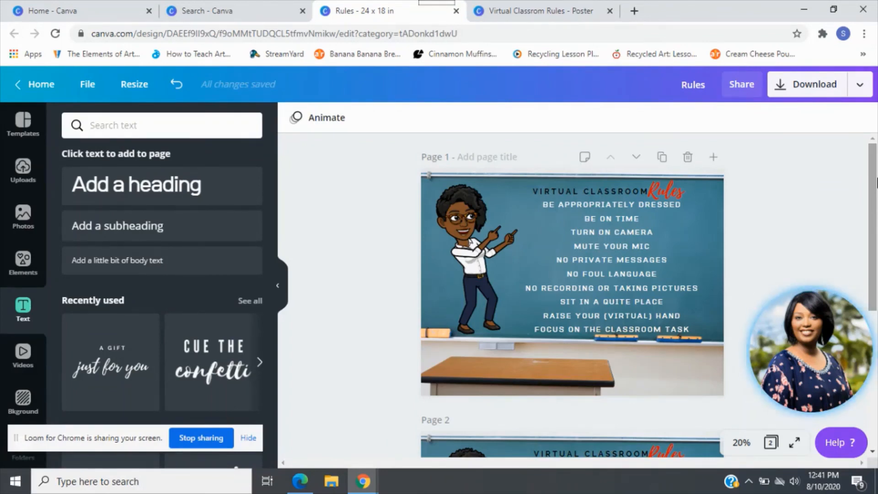
pyautogui.moveTo(774, 374)
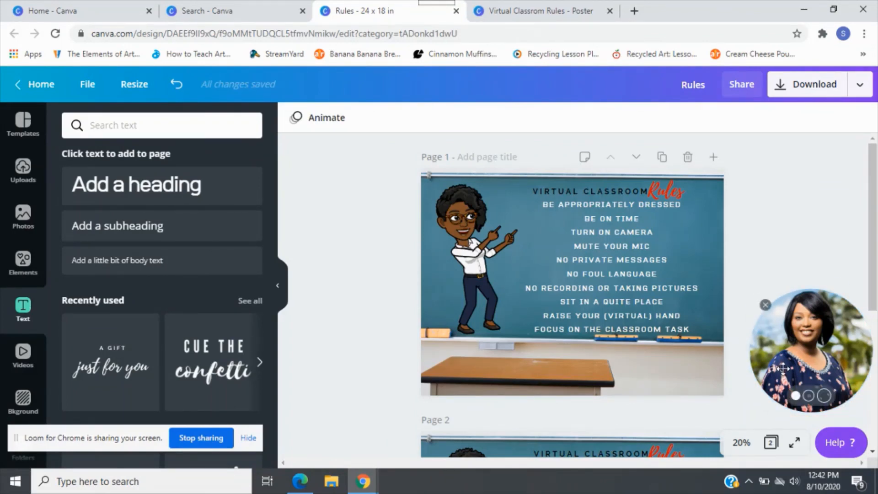
pyautogui.click(822, 34)
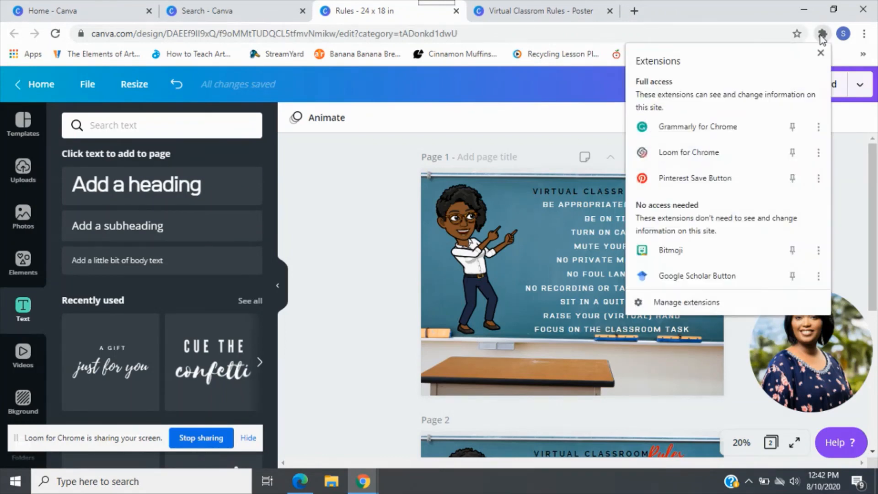
pyautogui.click(717, 146)
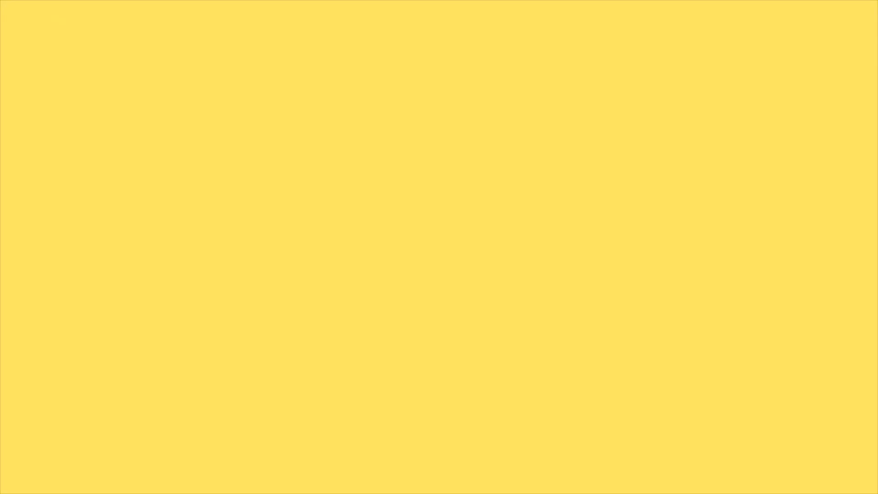